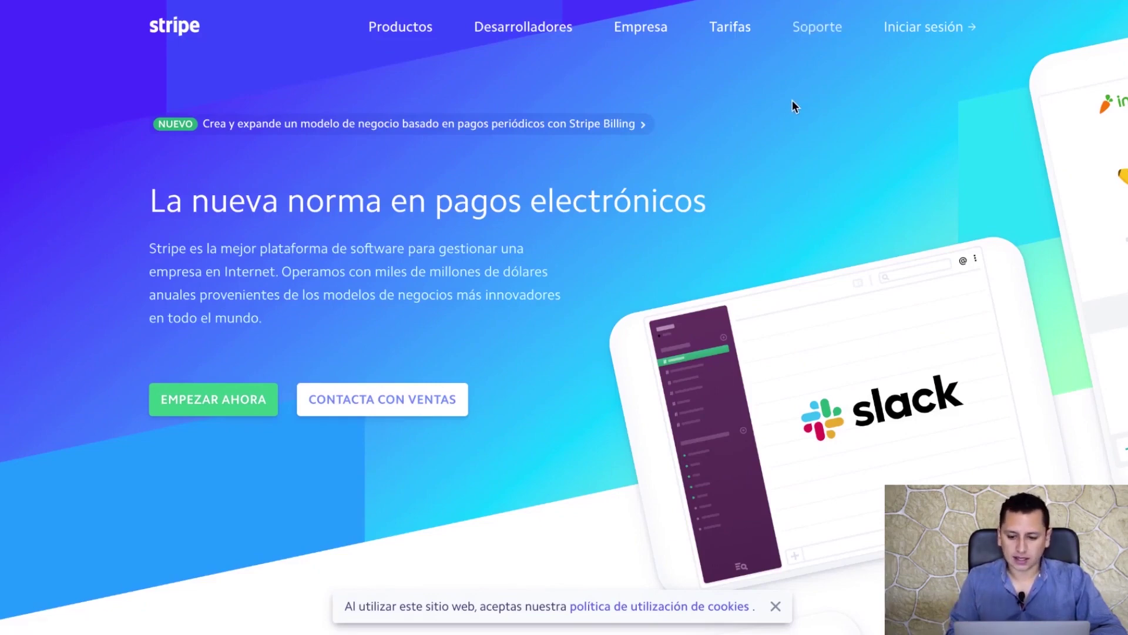
left_click(934, 37)
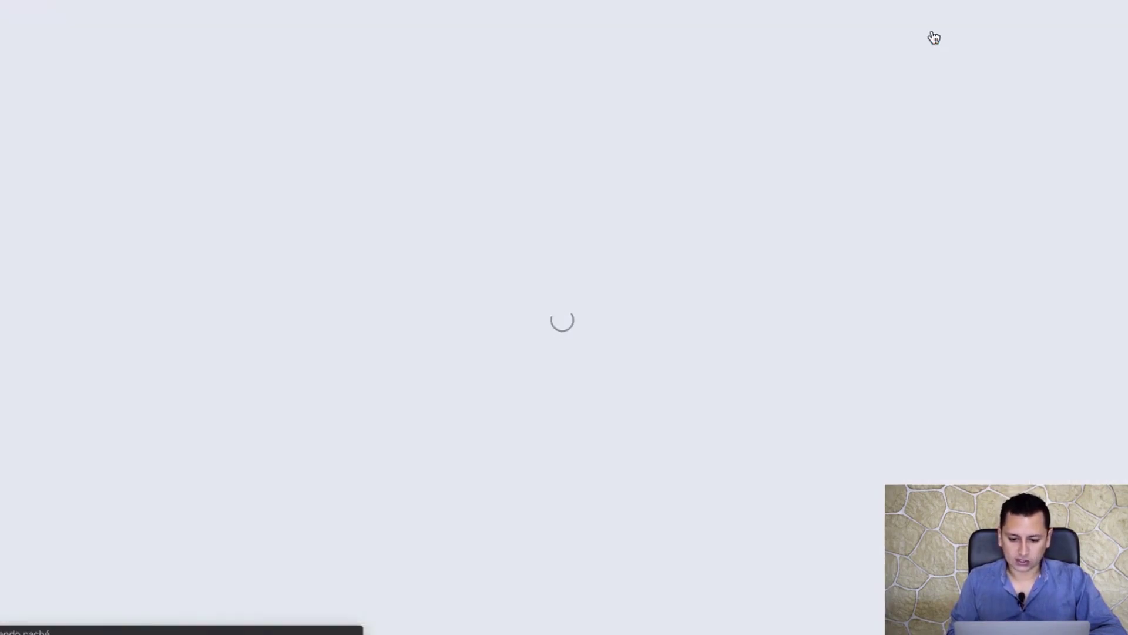
left_click(627, 446)
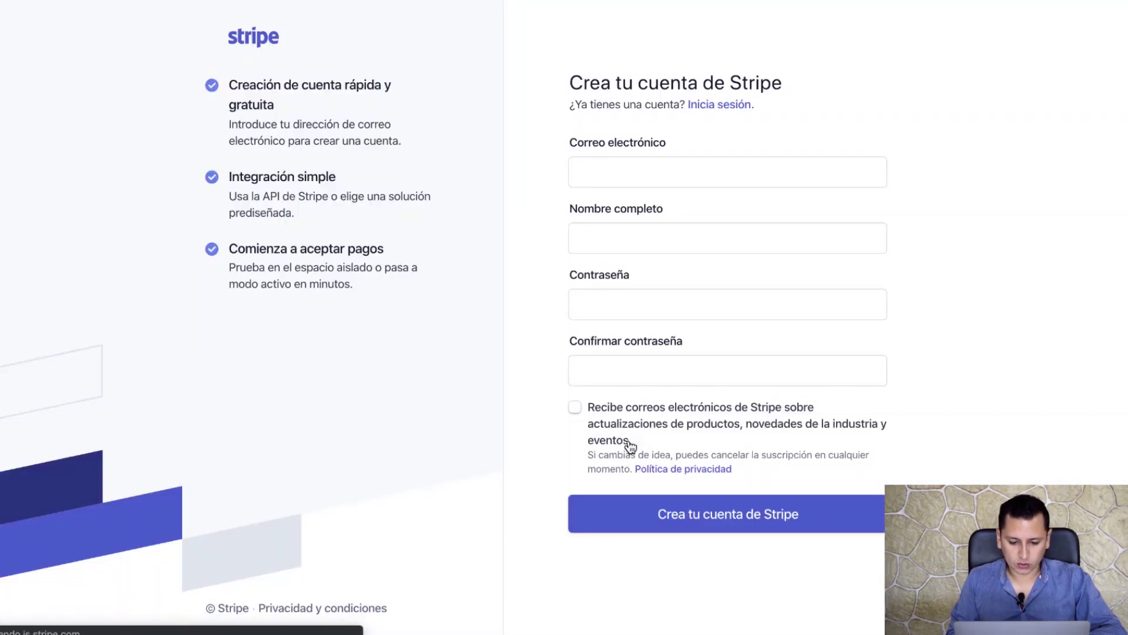
left_click(651, 176)
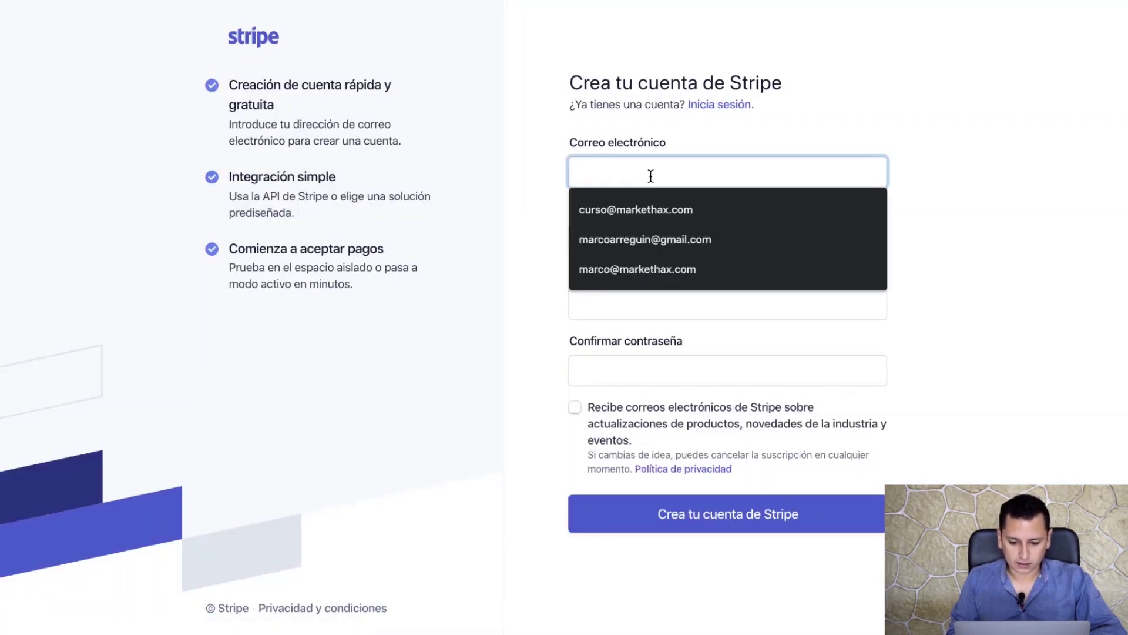
left_click(654, 206)
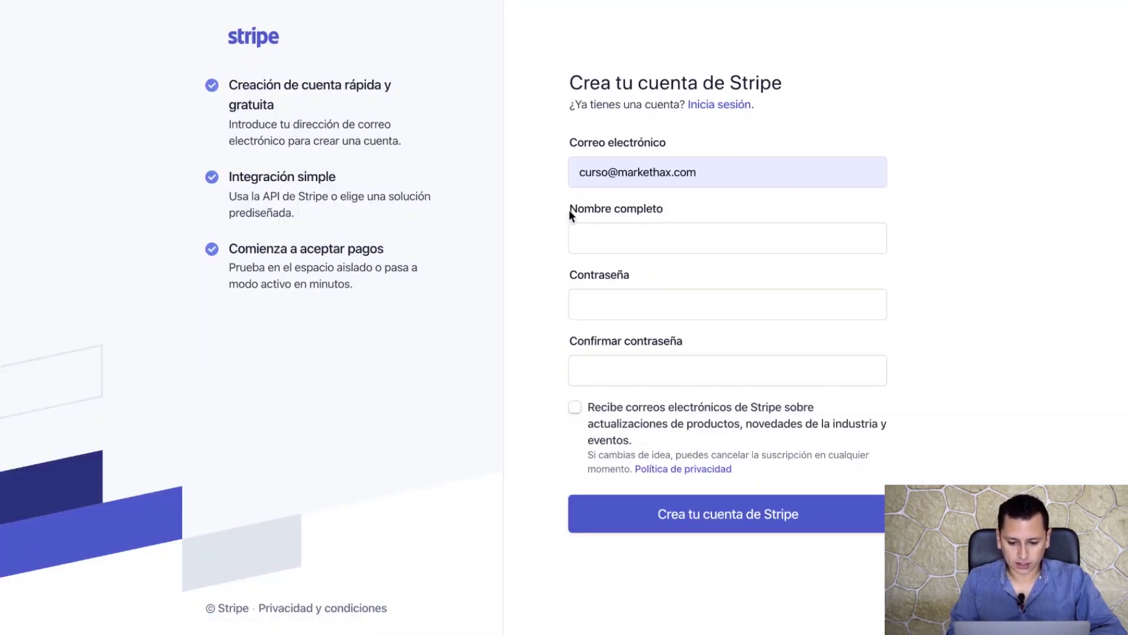
key("Tab")
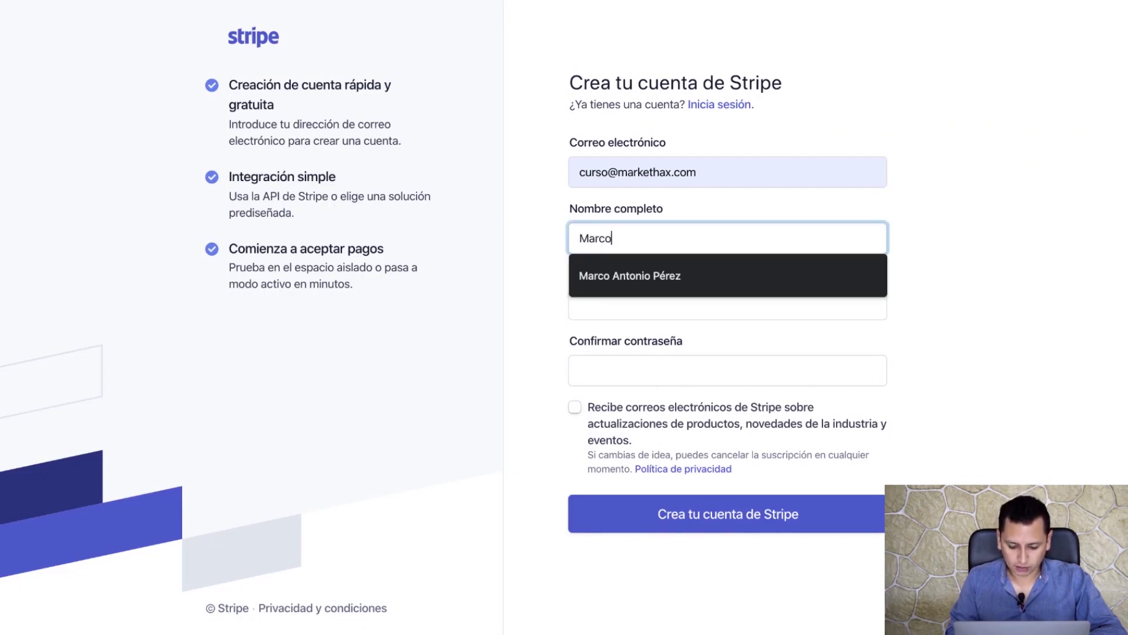
key("Tab")
type("••••••••")
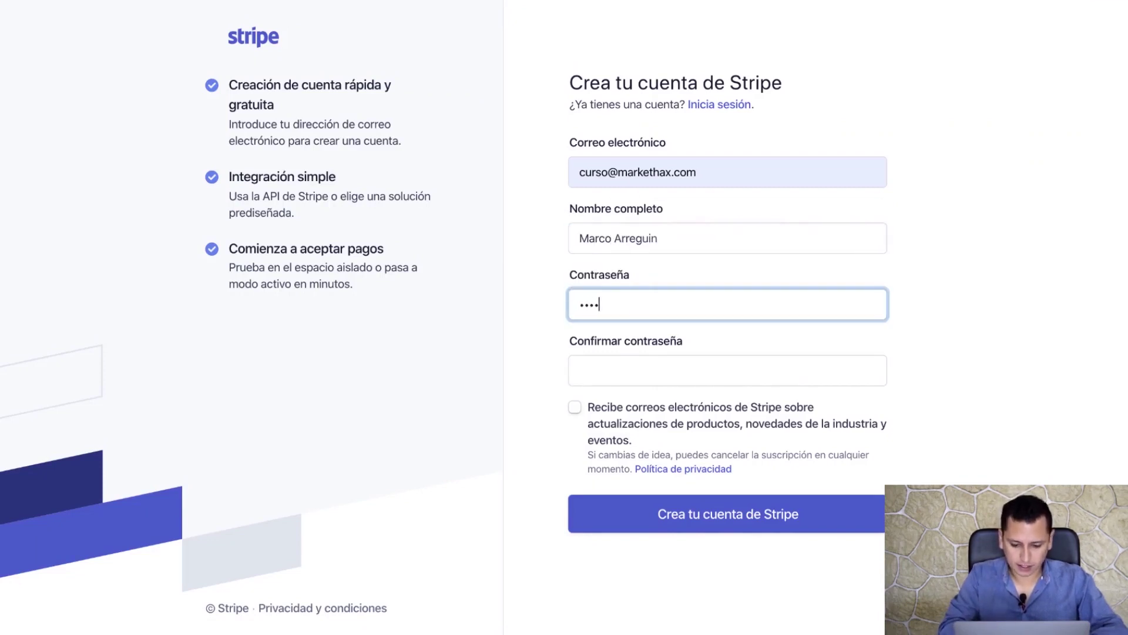
key("Tab")
type("••••••••")
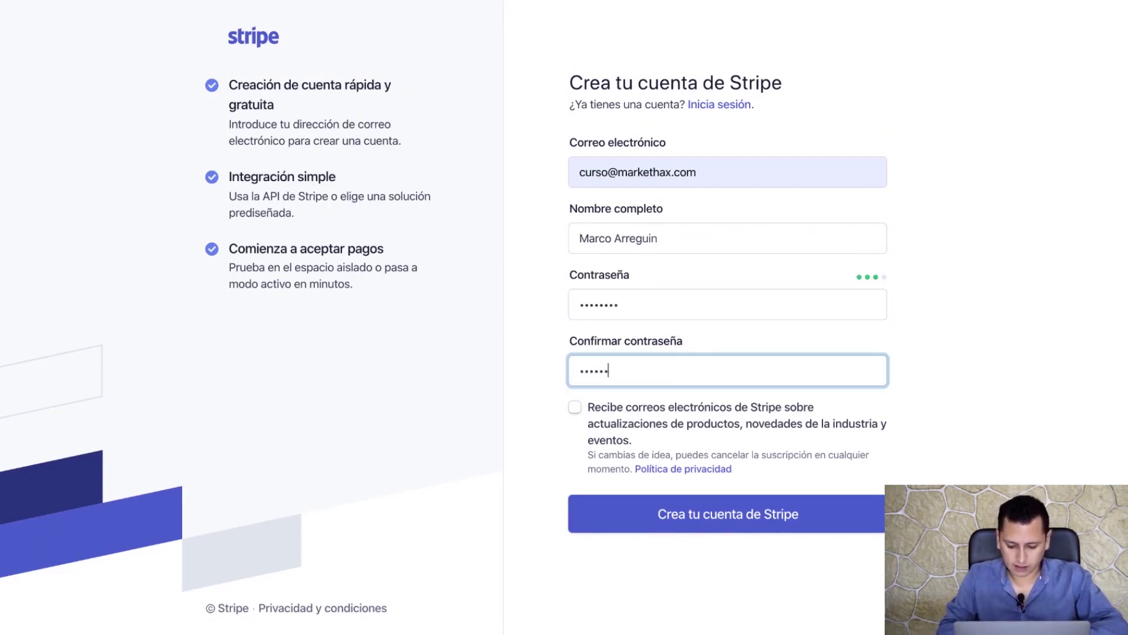
- Opt in to Stripe update emails, submit the registration and pass the crosswalk image challenge
left_click(574, 406)
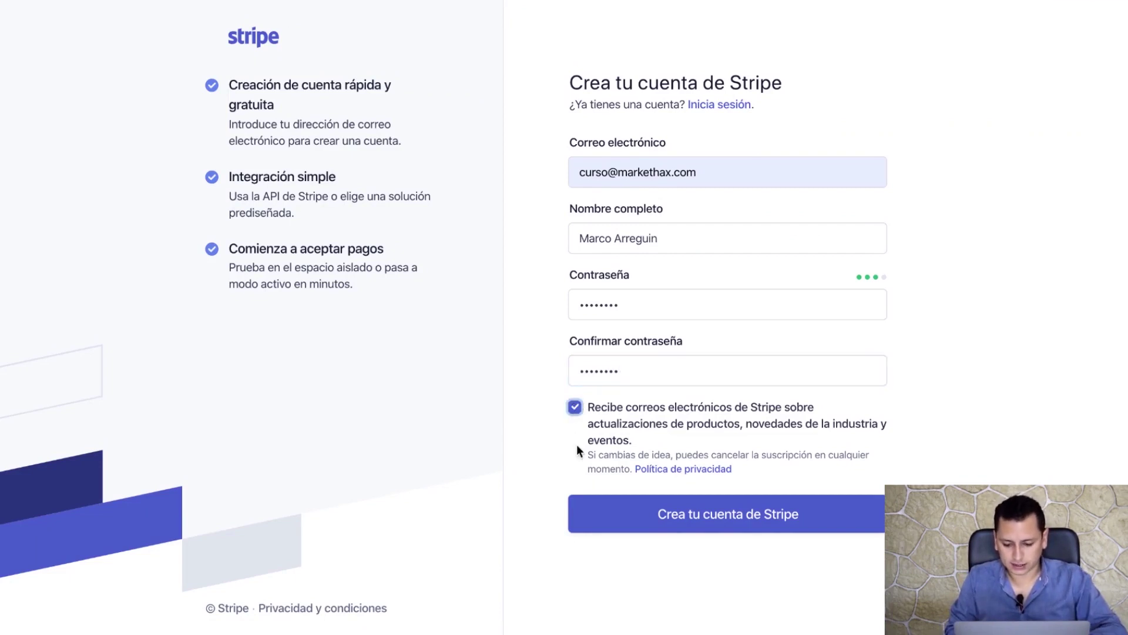
left_click(745, 526)
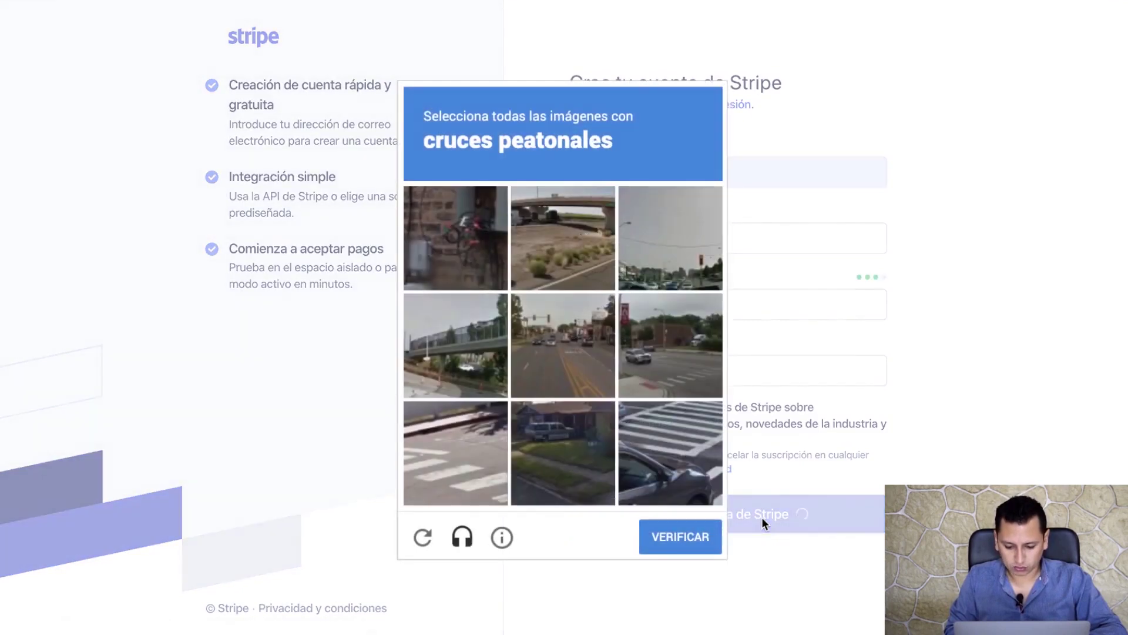
left_click(664, 349)
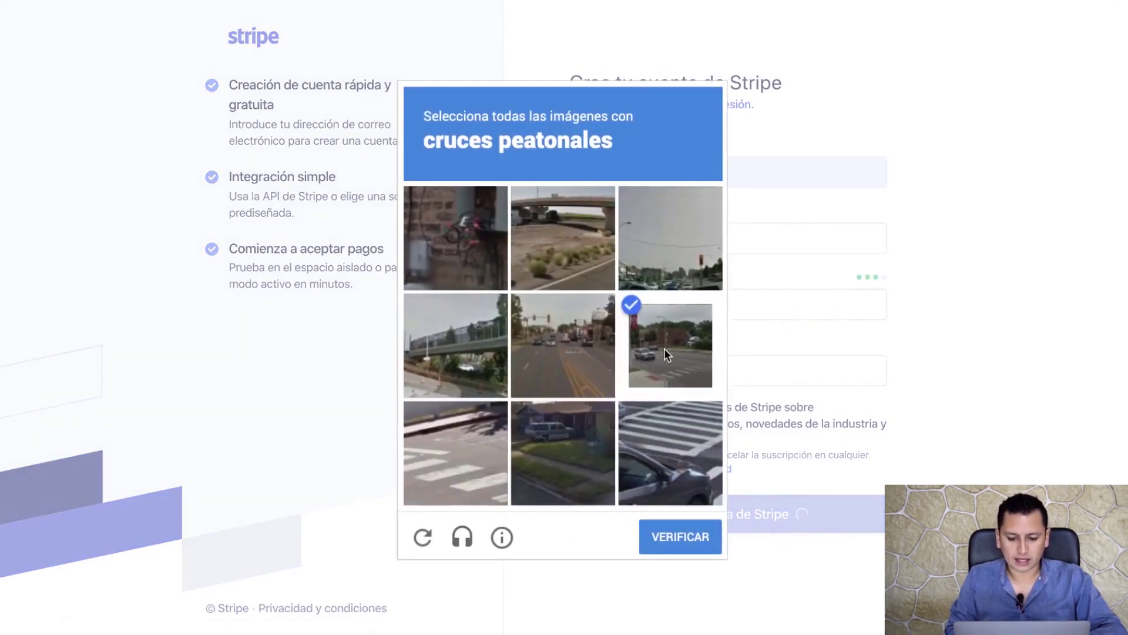
left_click(668, 441)
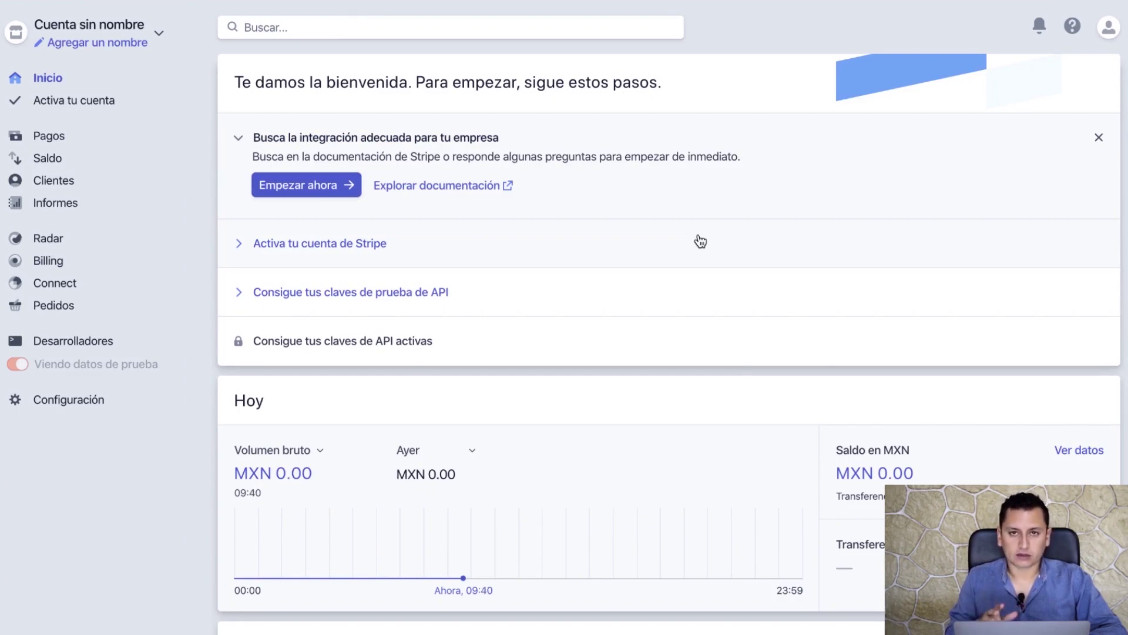
- Open Stripe's confirmation message in the Yandex Mail inbox and follow its confirm-email link
left_click(391, 1)
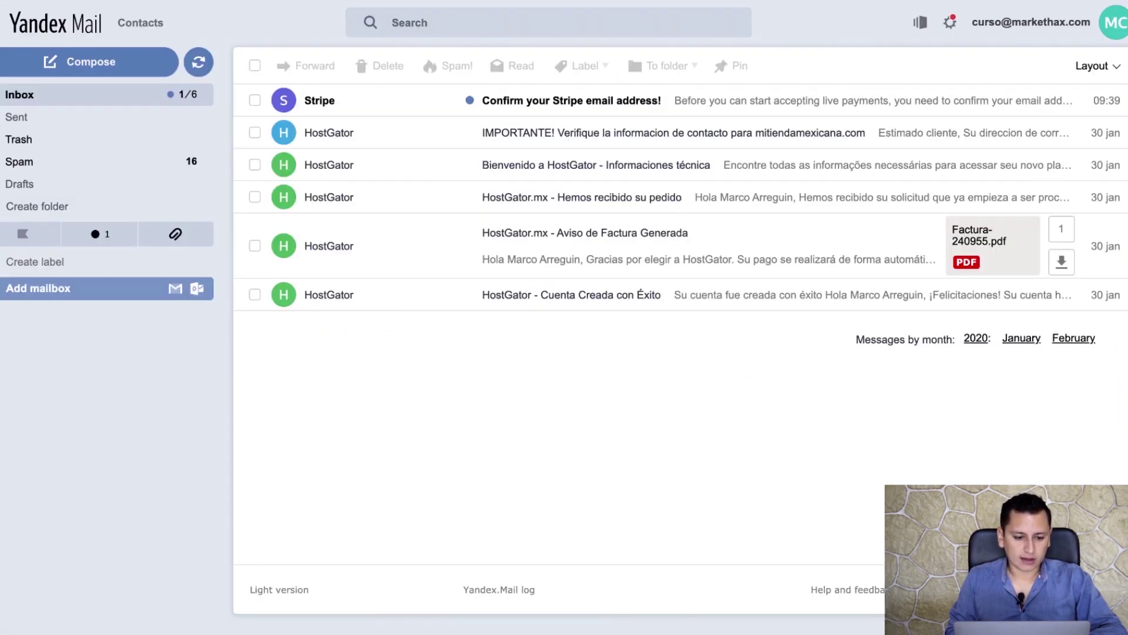
left_click(348, 97)
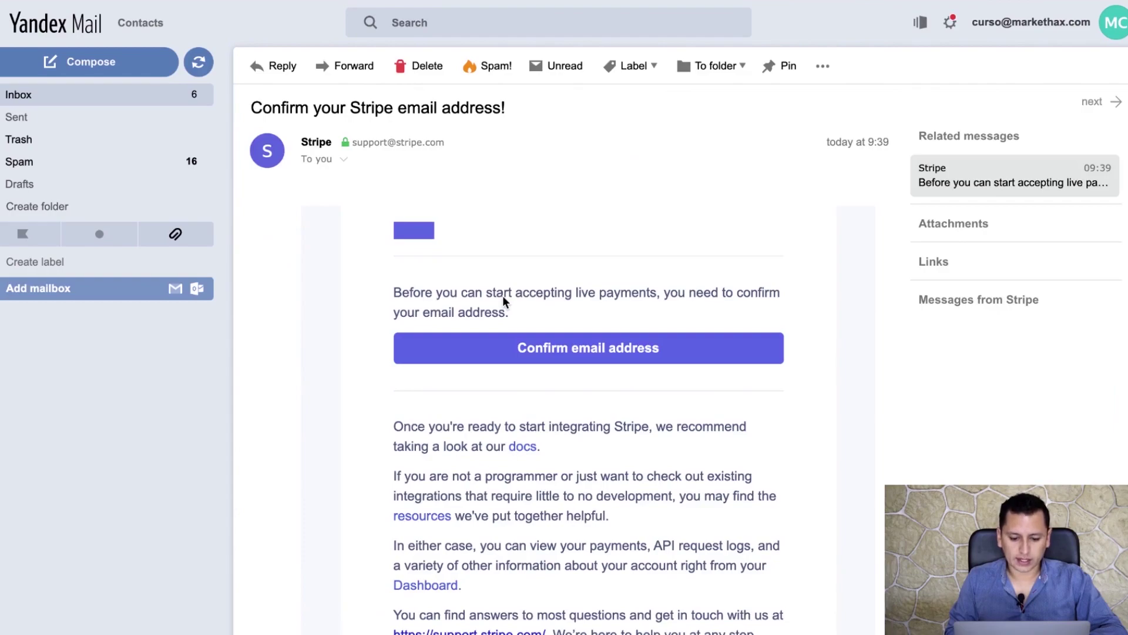
left_click(570, 348)
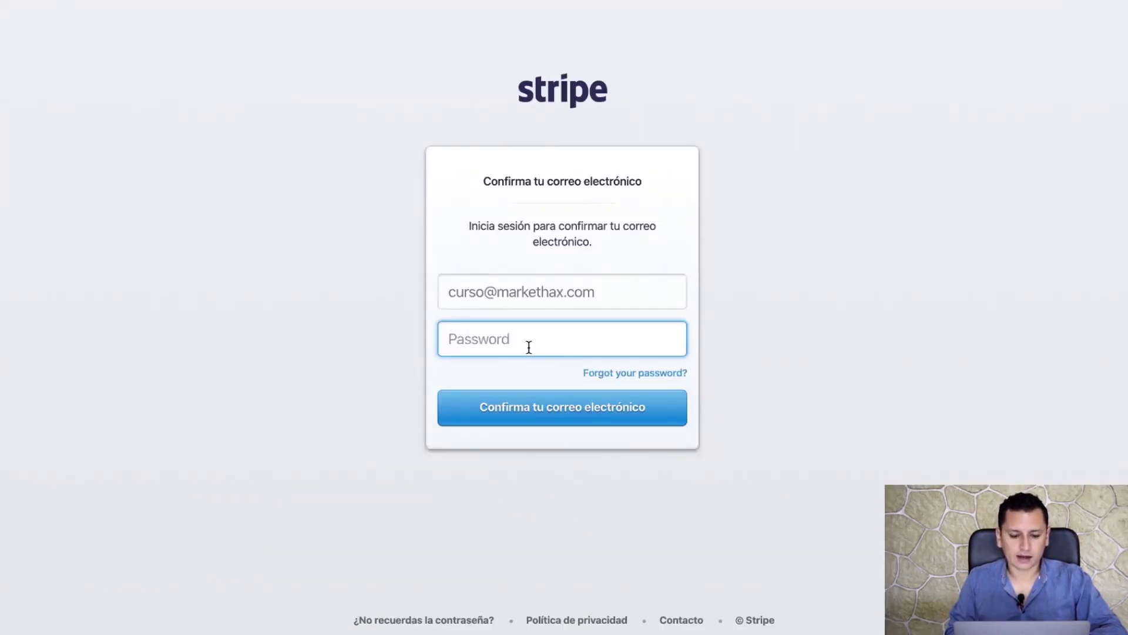
- Enter the account password to confirm the email, then pass the bus image challenge
type("••••••••")
key("Return")
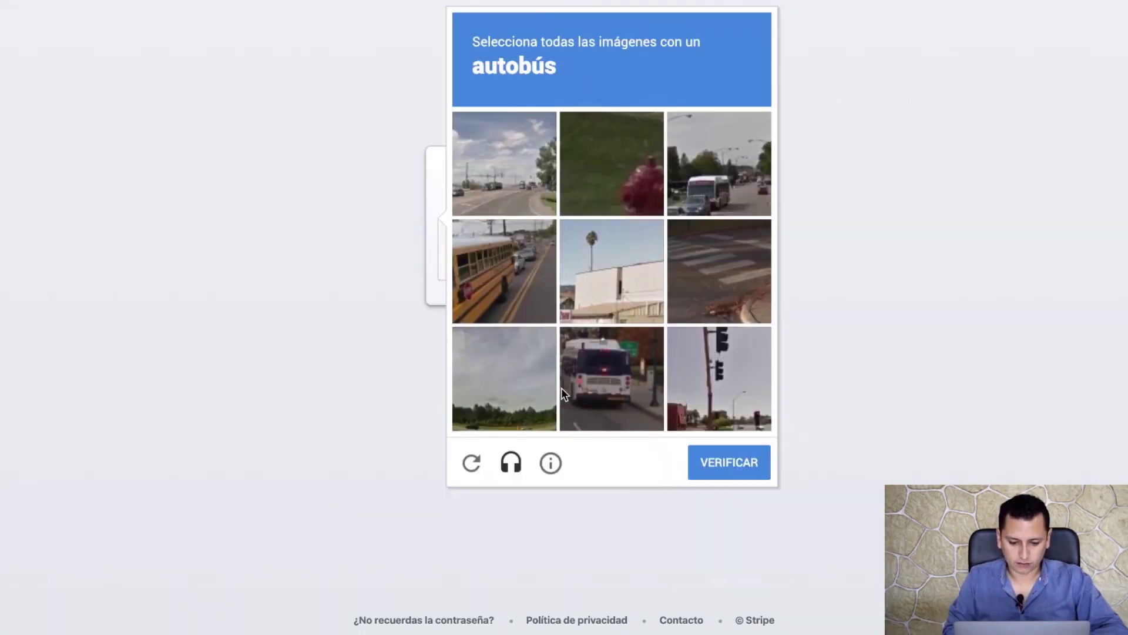
left_click(480, 266)
left_click(710, 167)
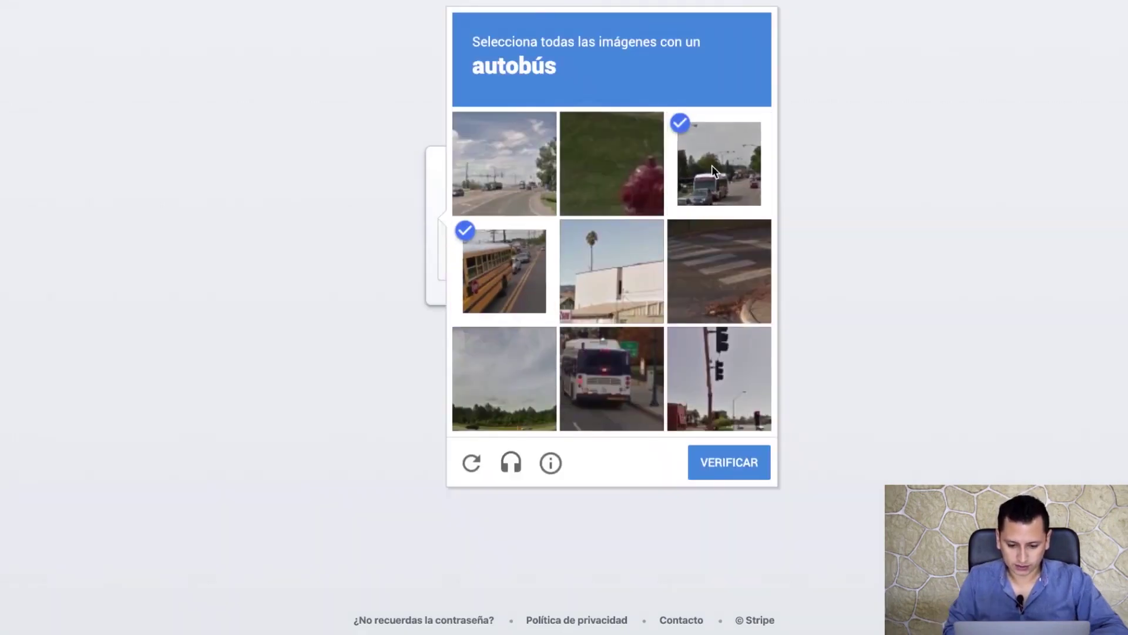
left_click(617, 372)
left_click(728, 450)
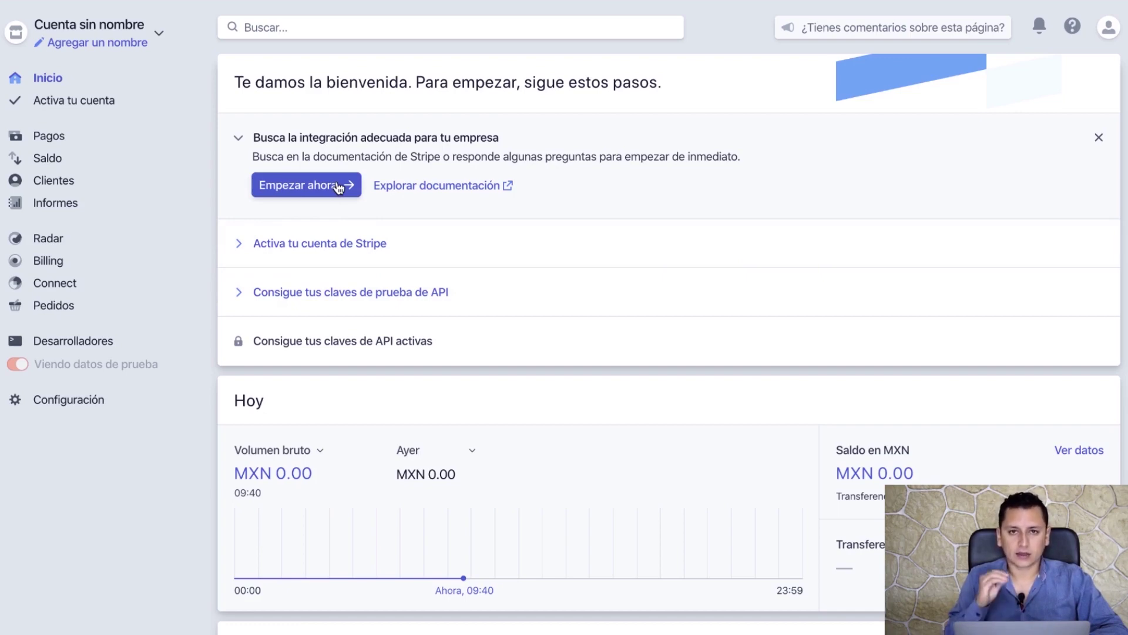
- Pick the prebuilt solution WooCommerce as the integration and start the account activation form
left_click(311, 185)
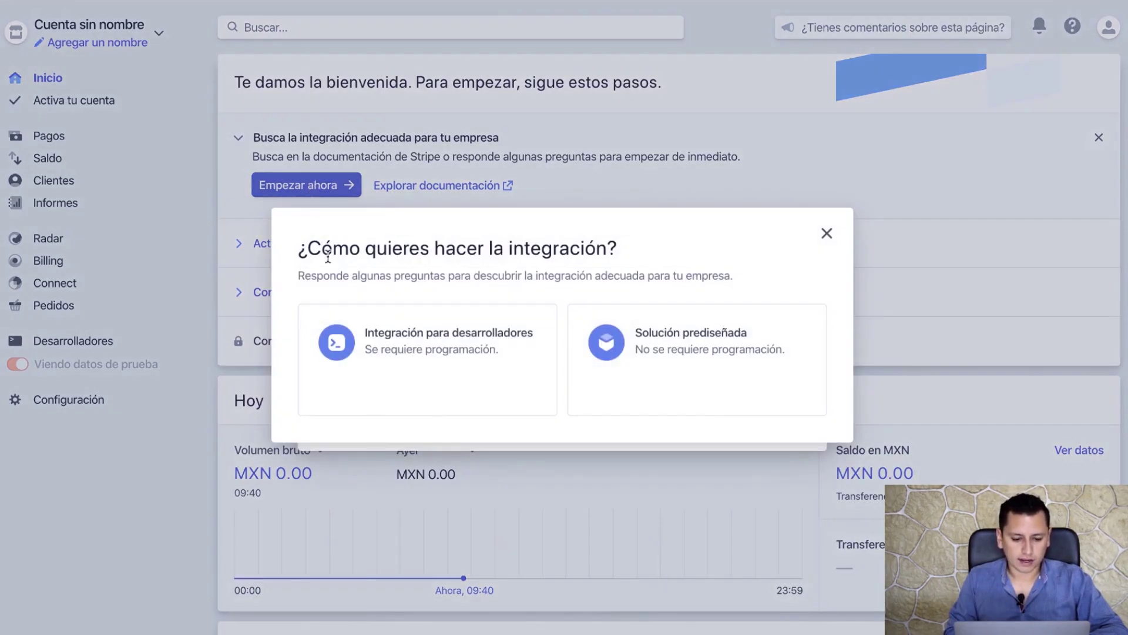
left_click(739, 352)
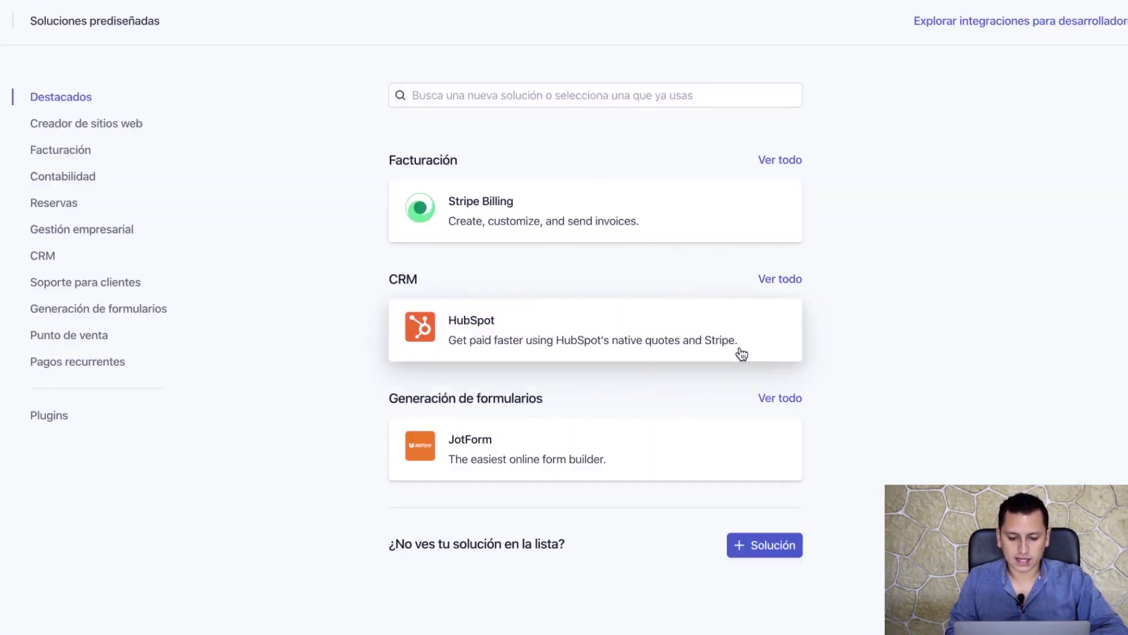
type("woocommerce")
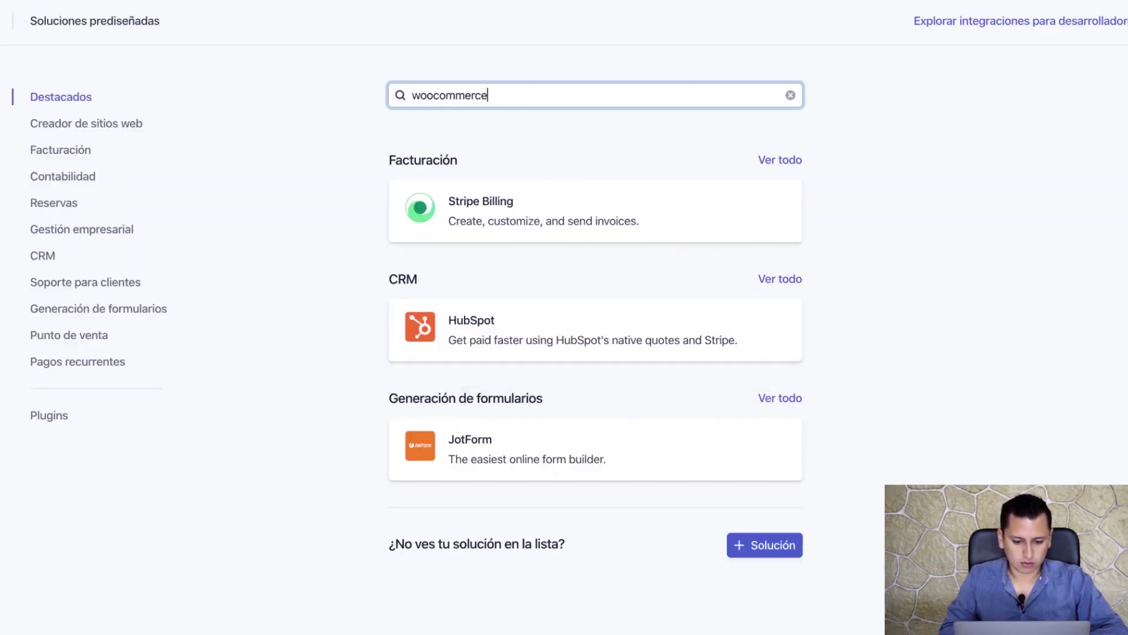
left_click(732, 509)
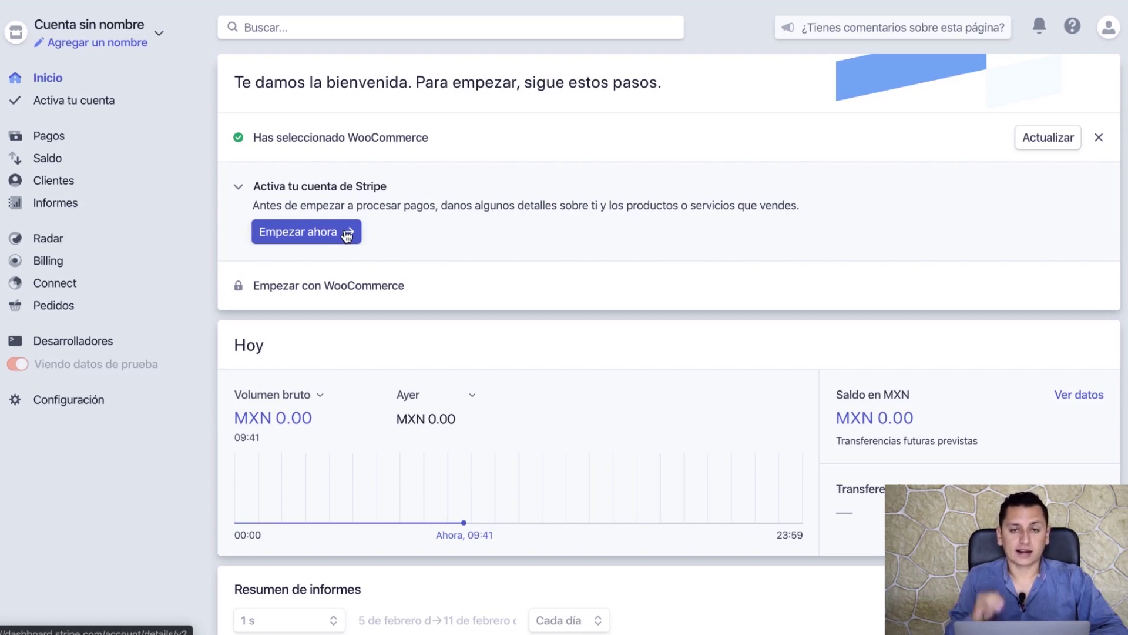
left_click(316, 237)
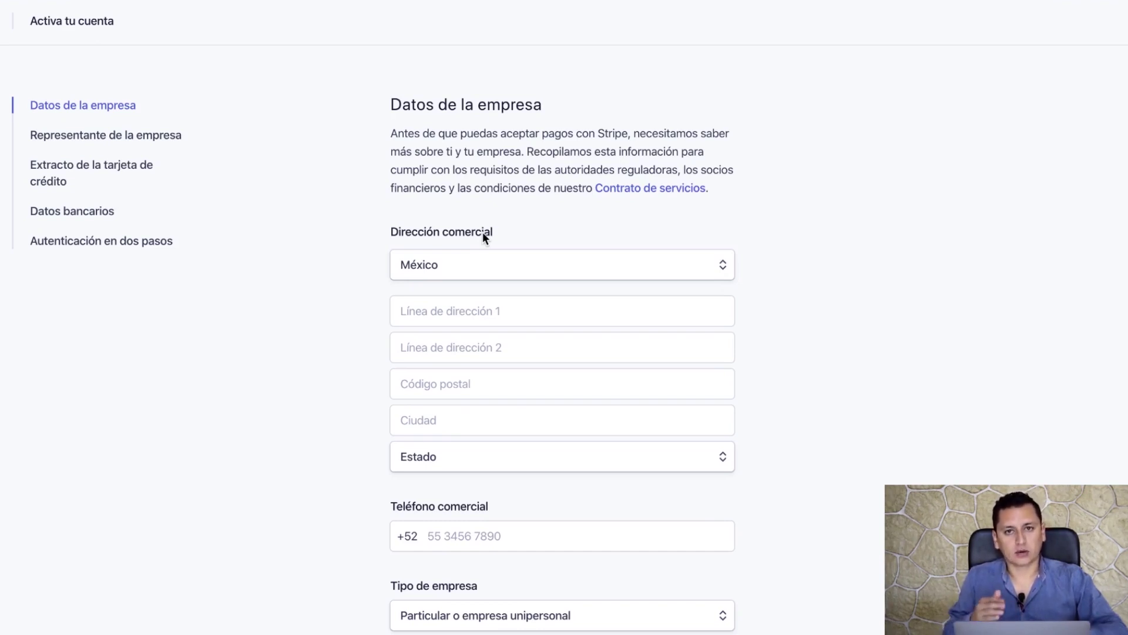
- Keep México as the business country and enter the street address line, correcting the neighbourhood spelling
left_click(464, 311)
left_click(485, 275)
left_click(487, 275)
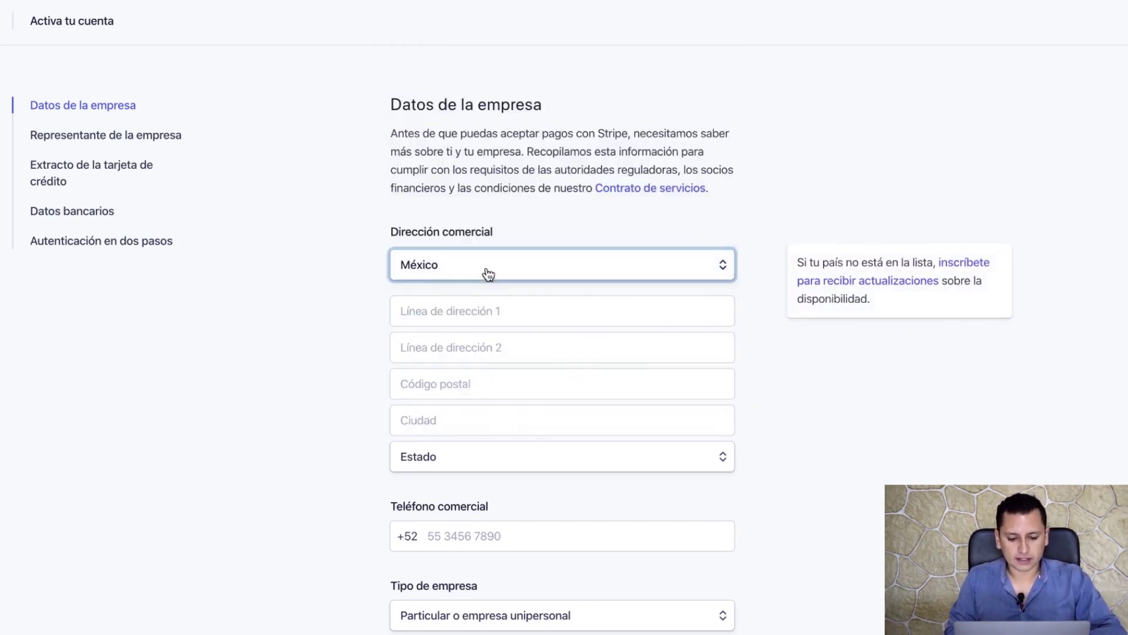
left_click(453, 307)
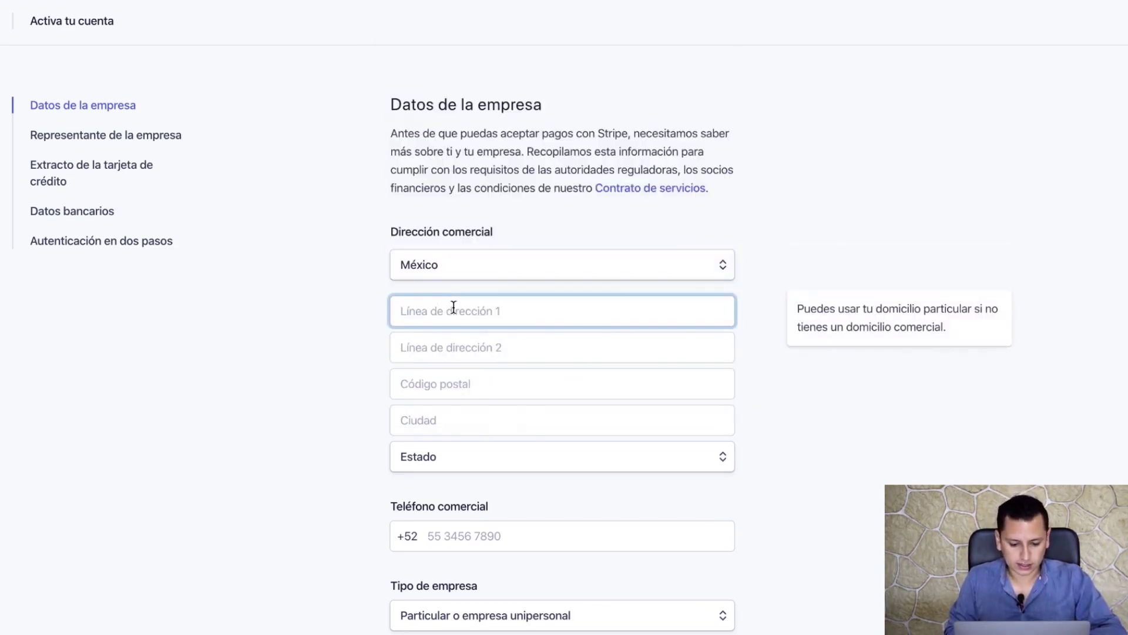
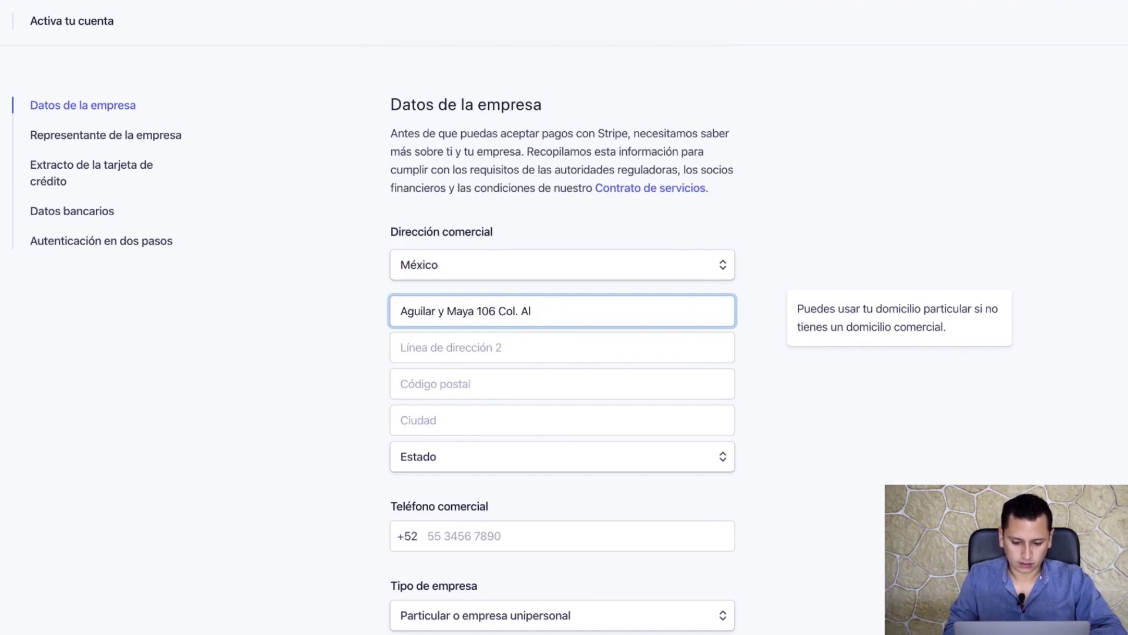
type("ameda")
- Enter the business postal code and city, and choose Guanajuato as the state
key("Tab")
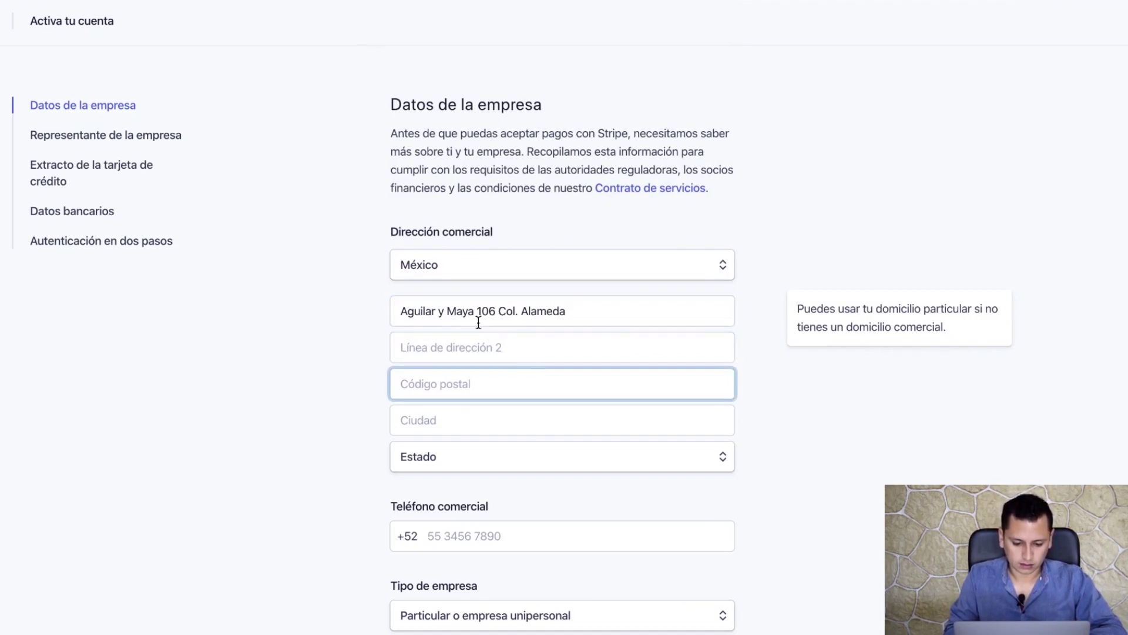
type("38090")
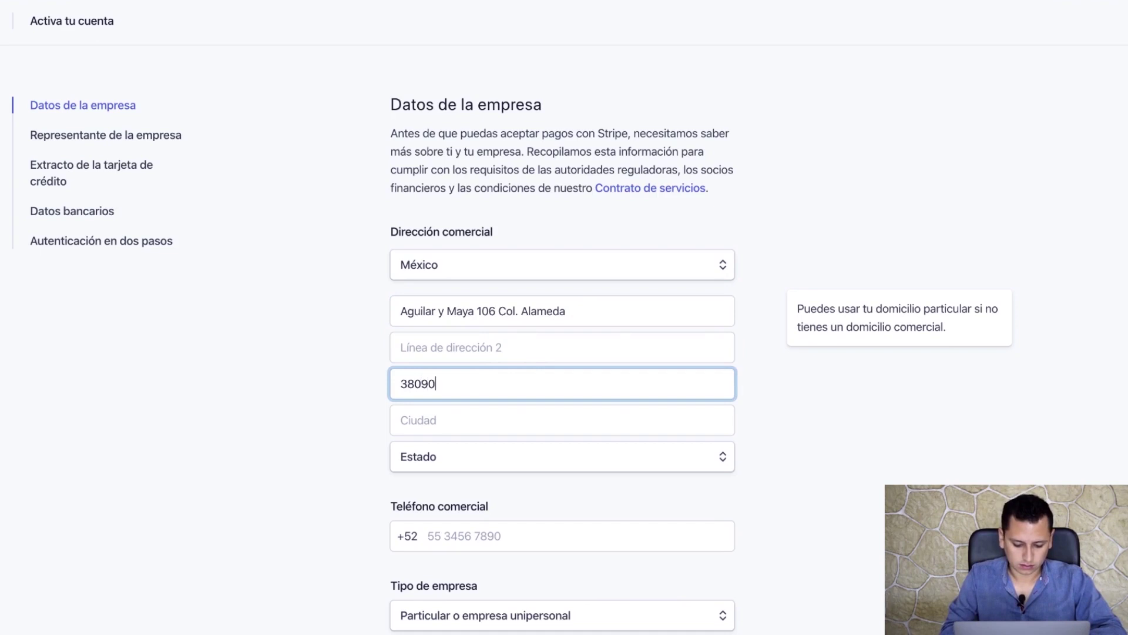
key("Tab")
type("Cela")
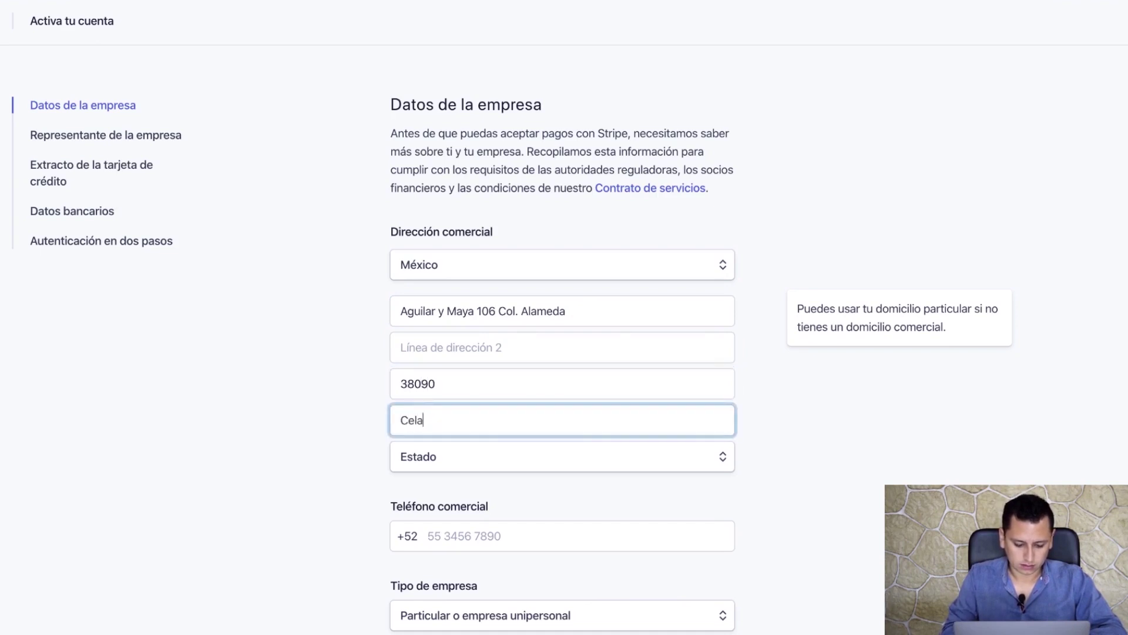
type("ya")
left_click(549, 469)
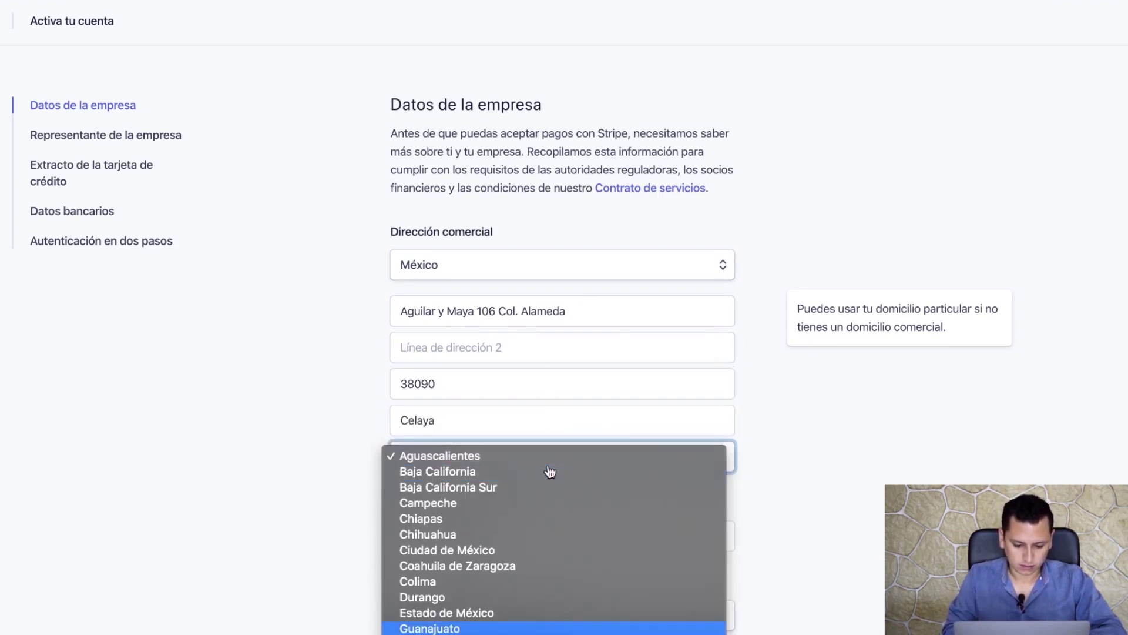
key("Return")
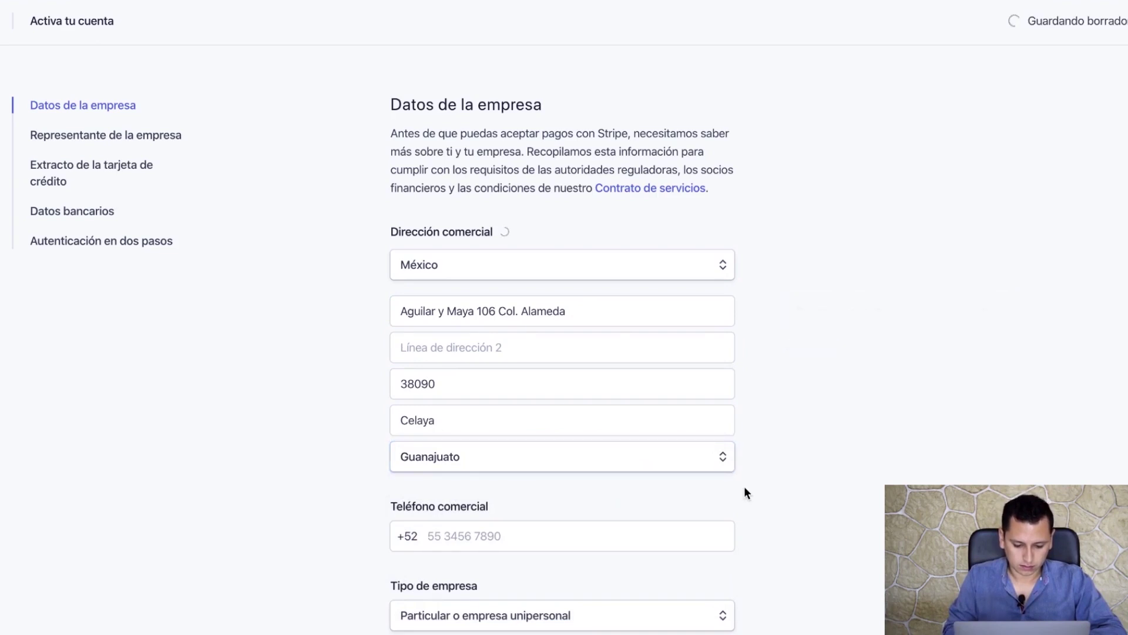
scroll(745, 491, "down", 3)
- Enter the business phone number and keep Particular o empresa unipersonal as the business type
scroll(745, 488, "down", 5)
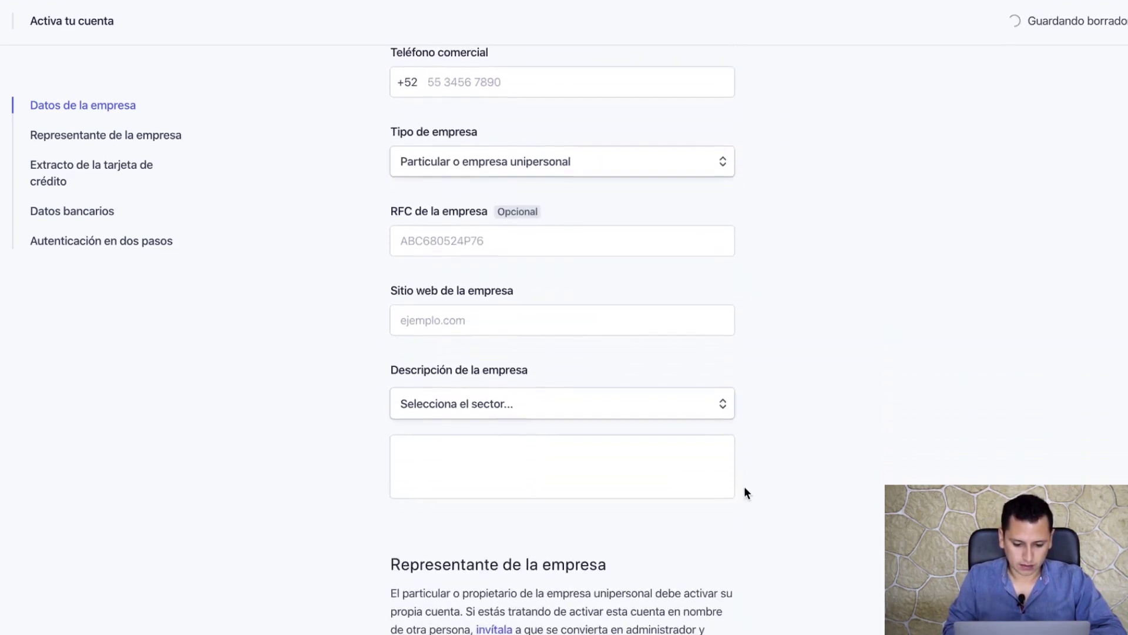
left_click(471, 85)
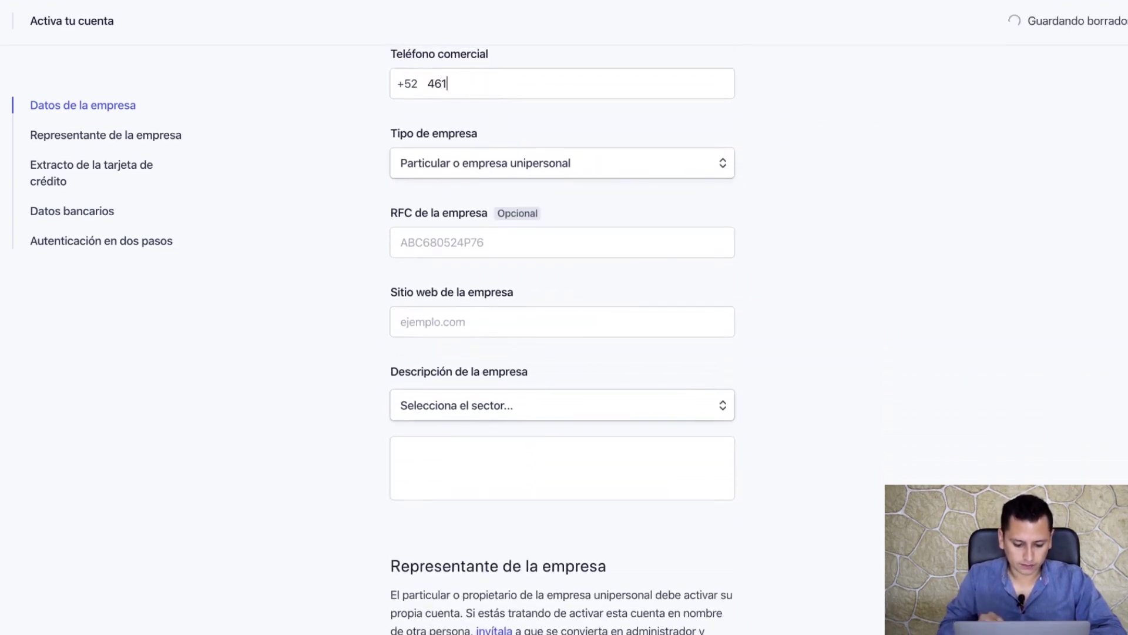
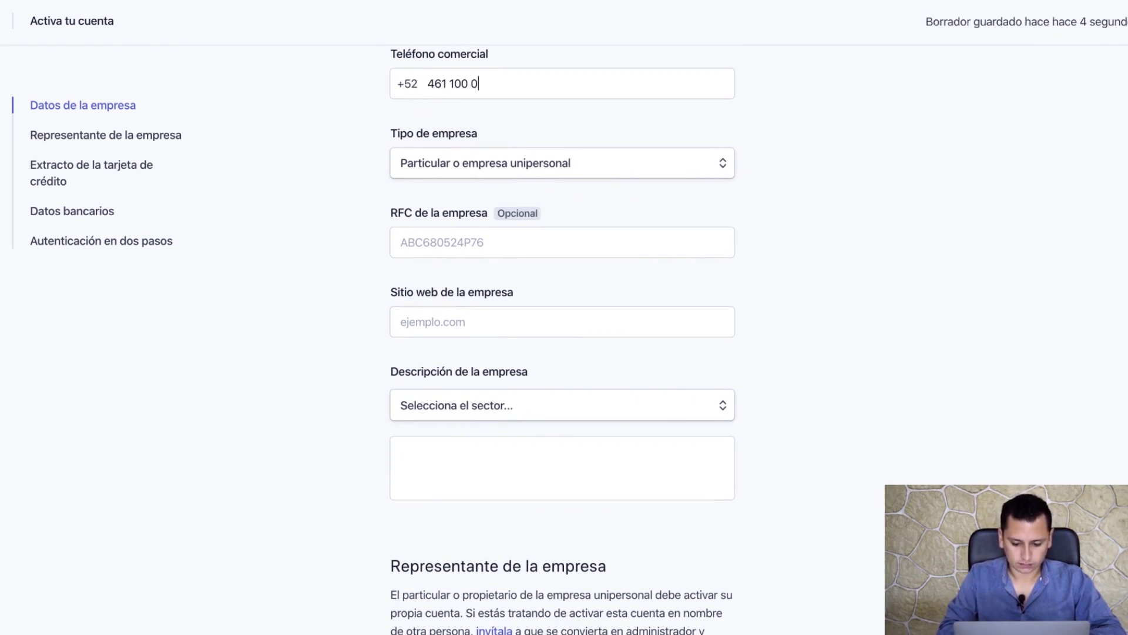
left_click(511, 170)
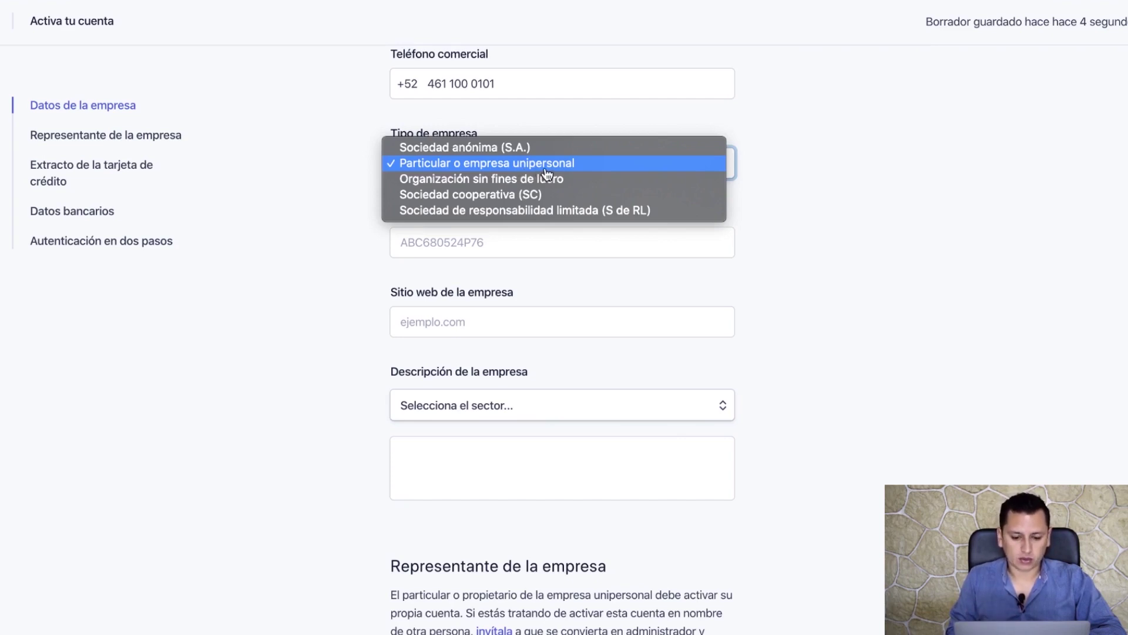
left_click(546, 169)
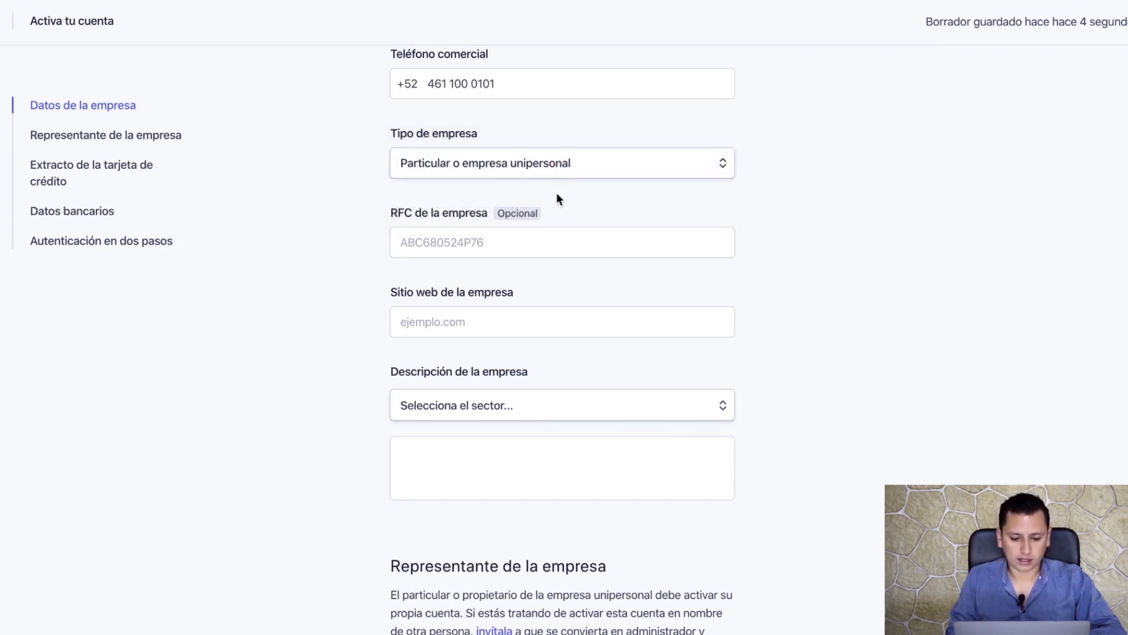
left_click(459, 246)
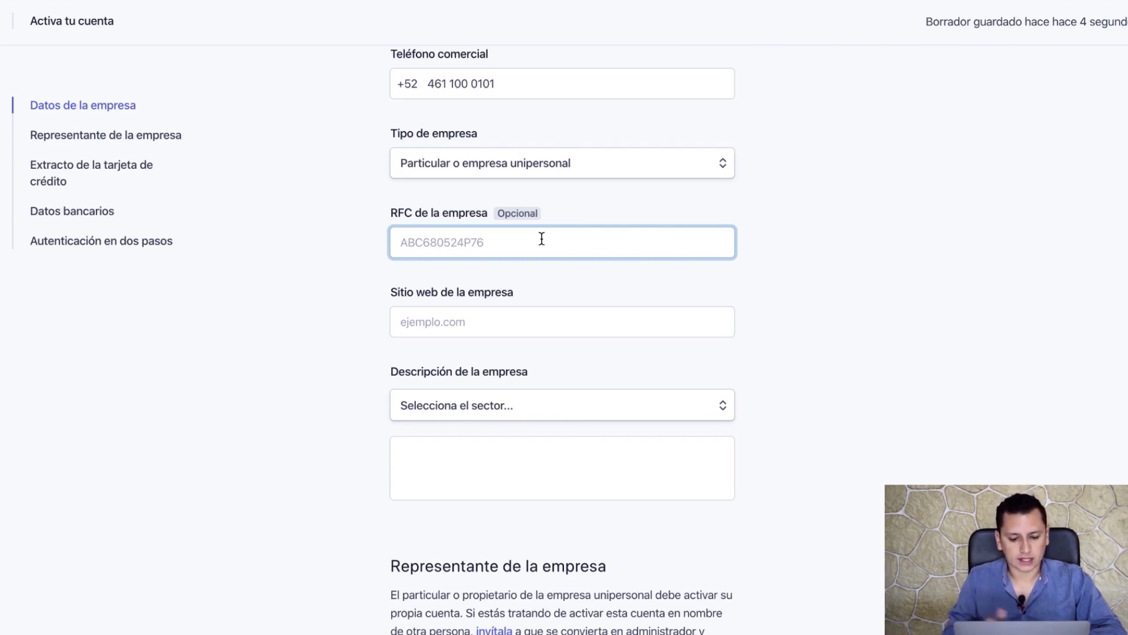
- Set website mitiendamexicana.com, sector Ropa y accesorios, and description 'Fabricamos y comercializamos ropa para dama.'
left_click(499, 316)
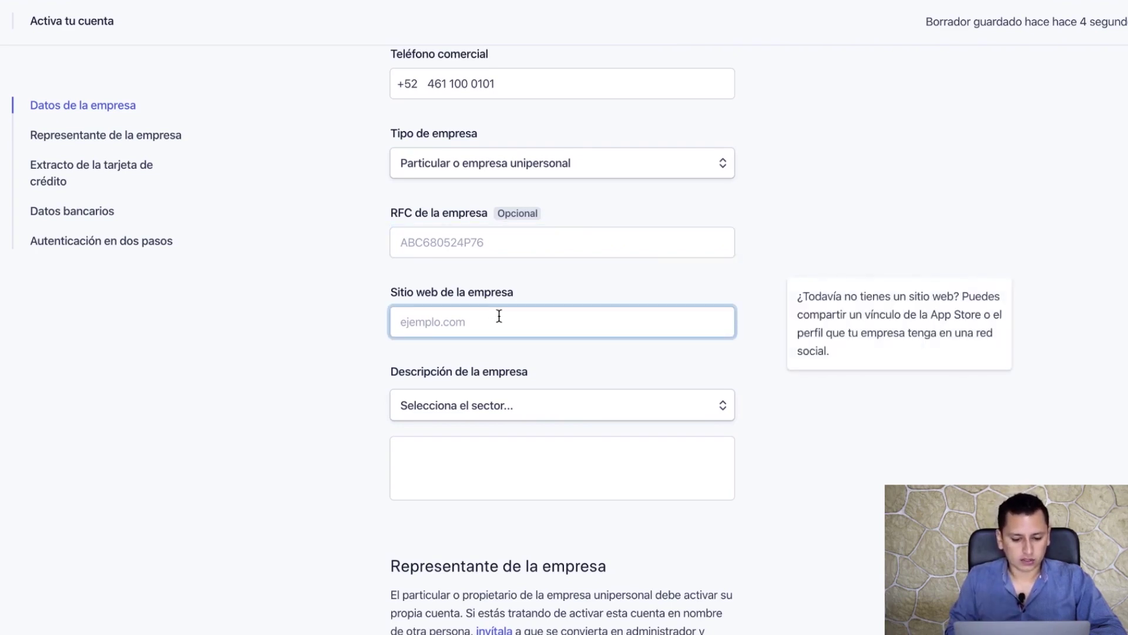
type("mitienda")
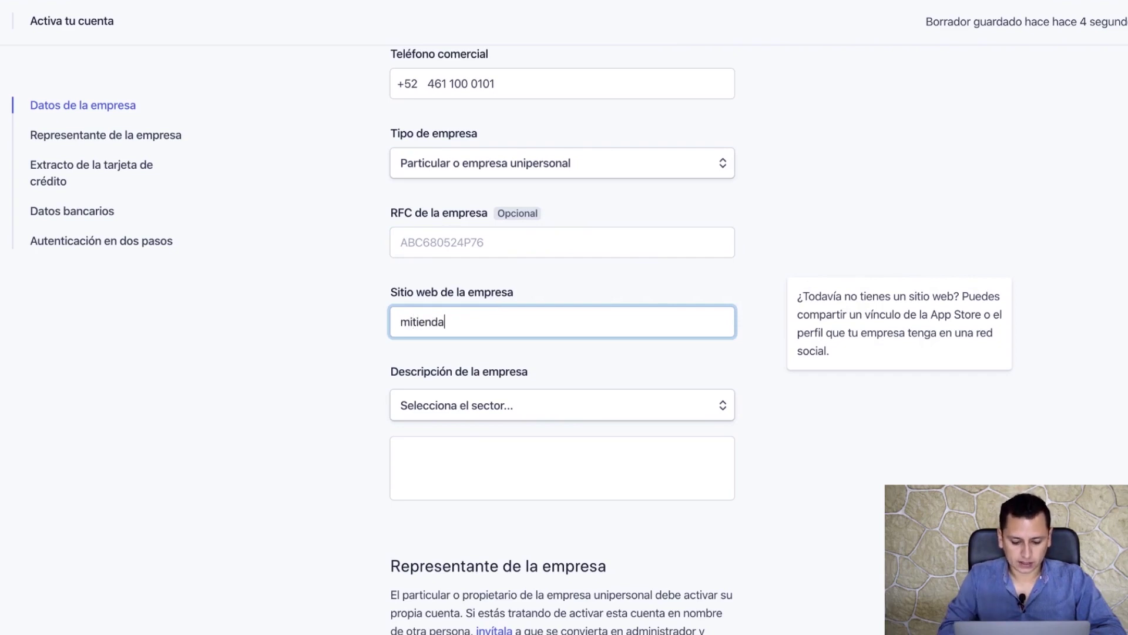
type("mexicana.com")
left_click(517, 405)
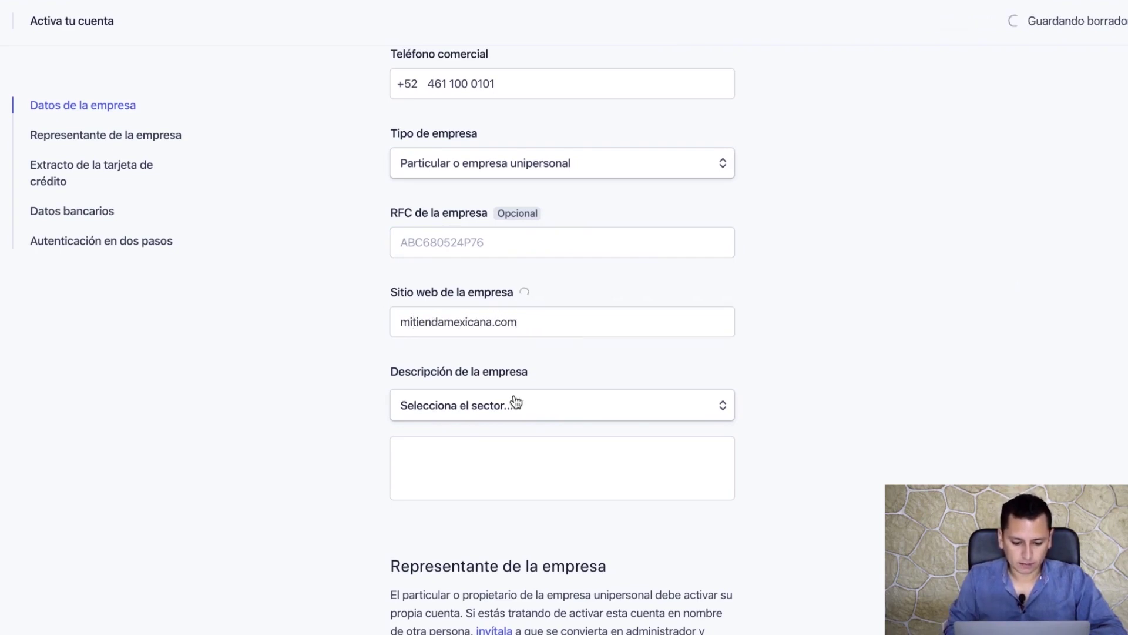
scroll(525, 514, "down", 2)
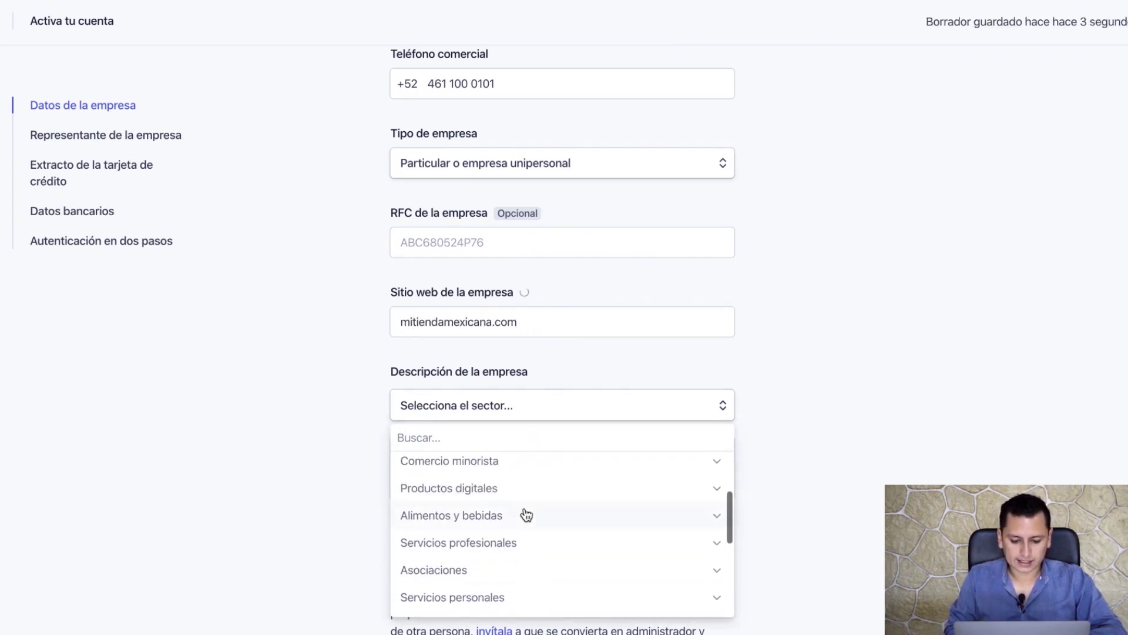
scroll(505, 482, "up", 2)
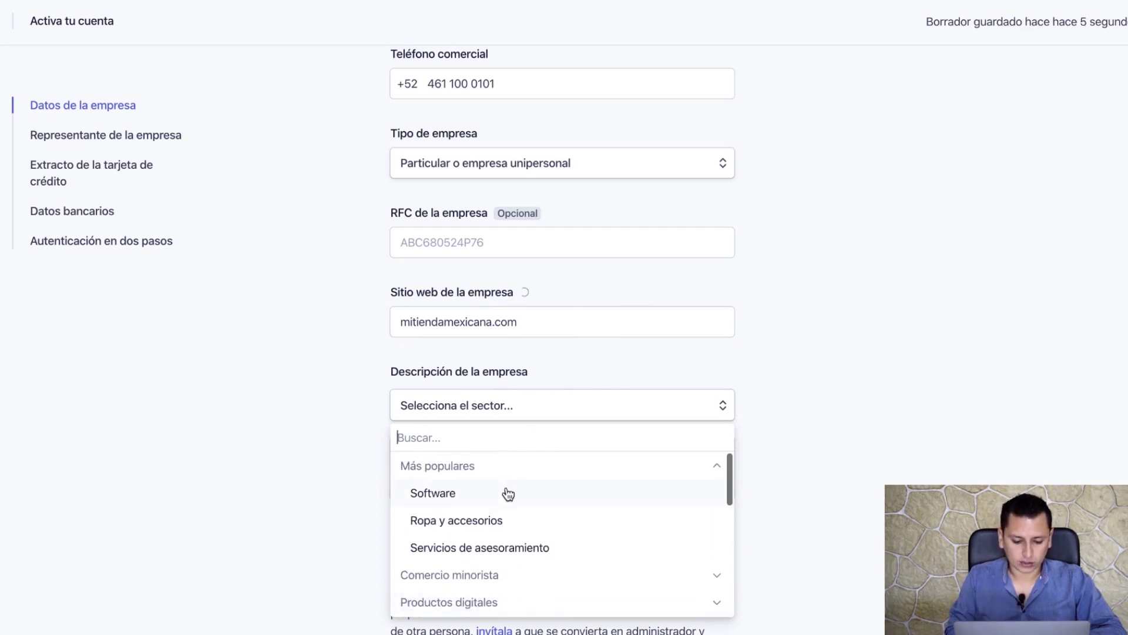
left_click(485, 575)
left_click(497, 496)
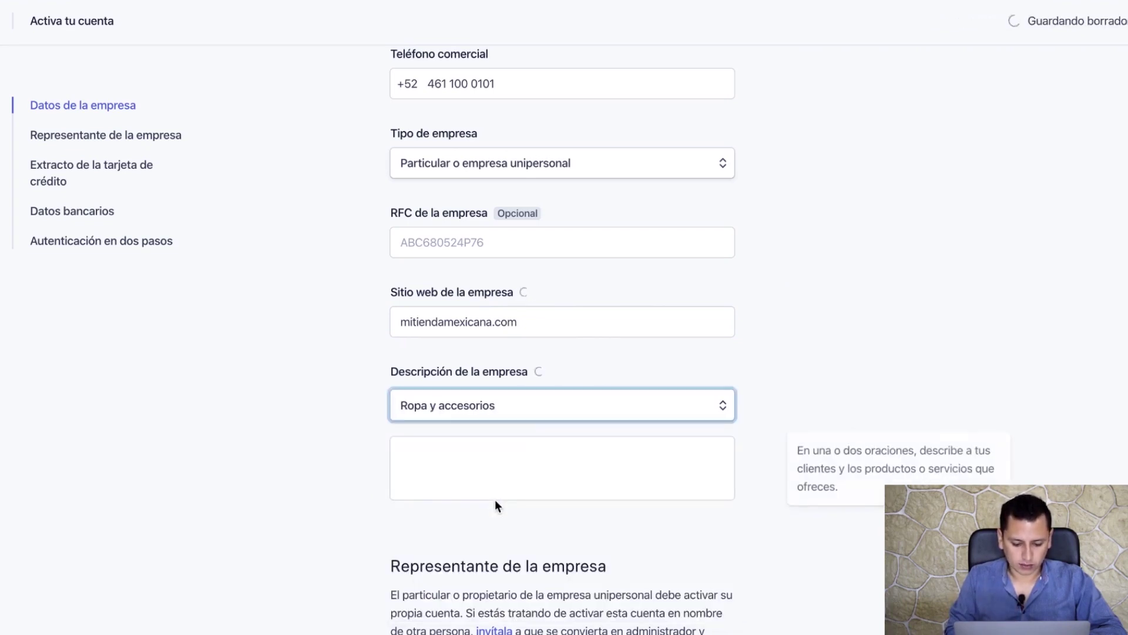
left_click(480, 473)
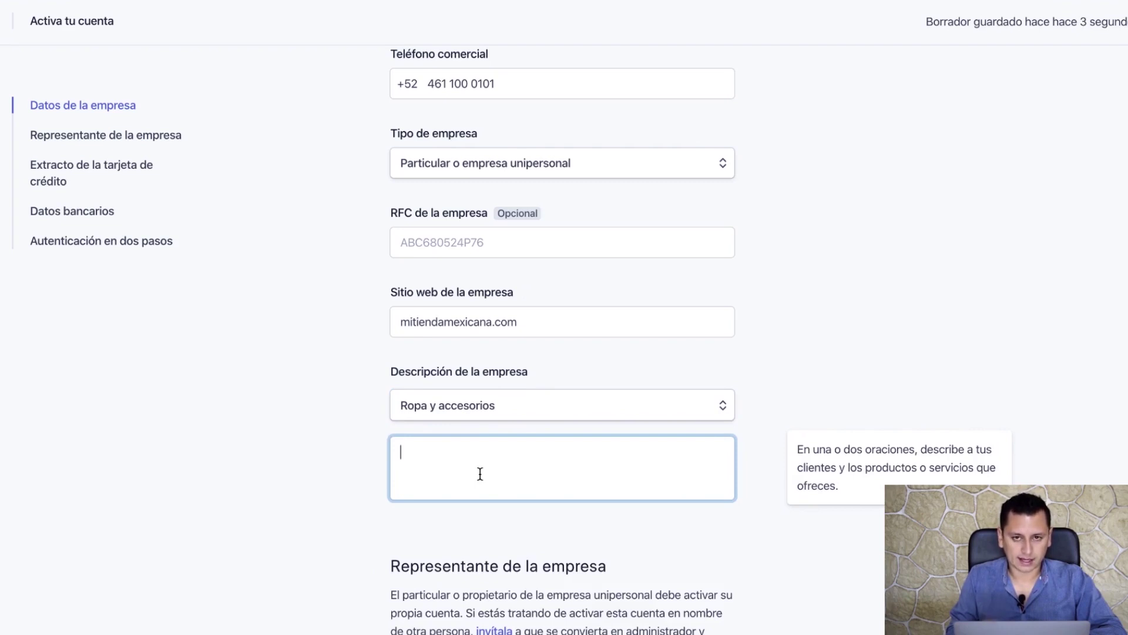
type("Fabricamos y comer")
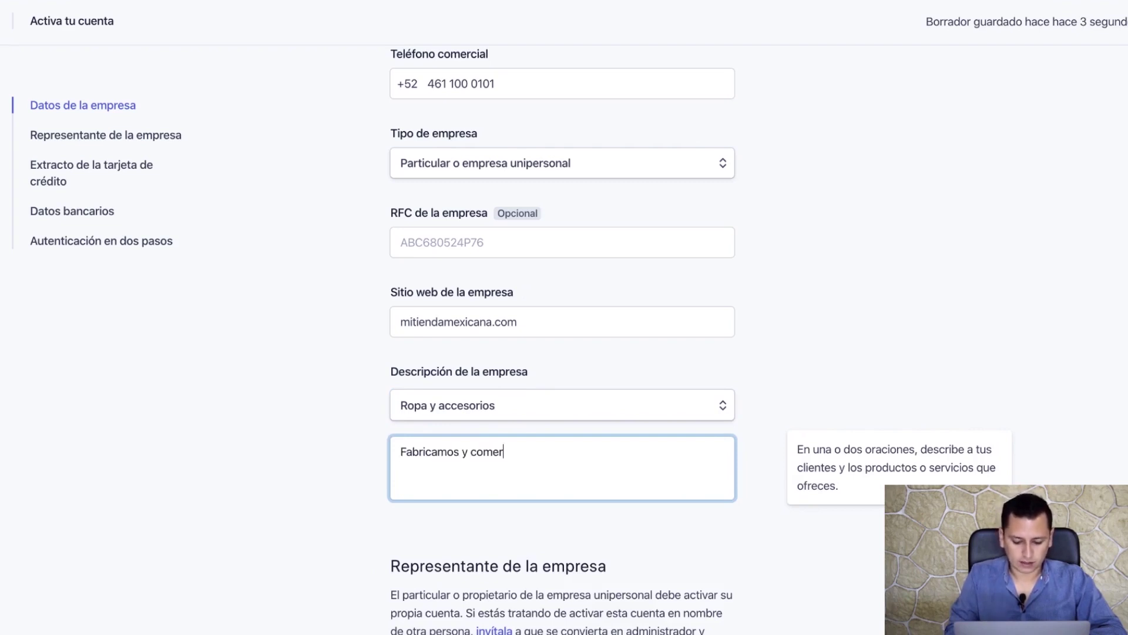
type("cializamos ropa para dama.")
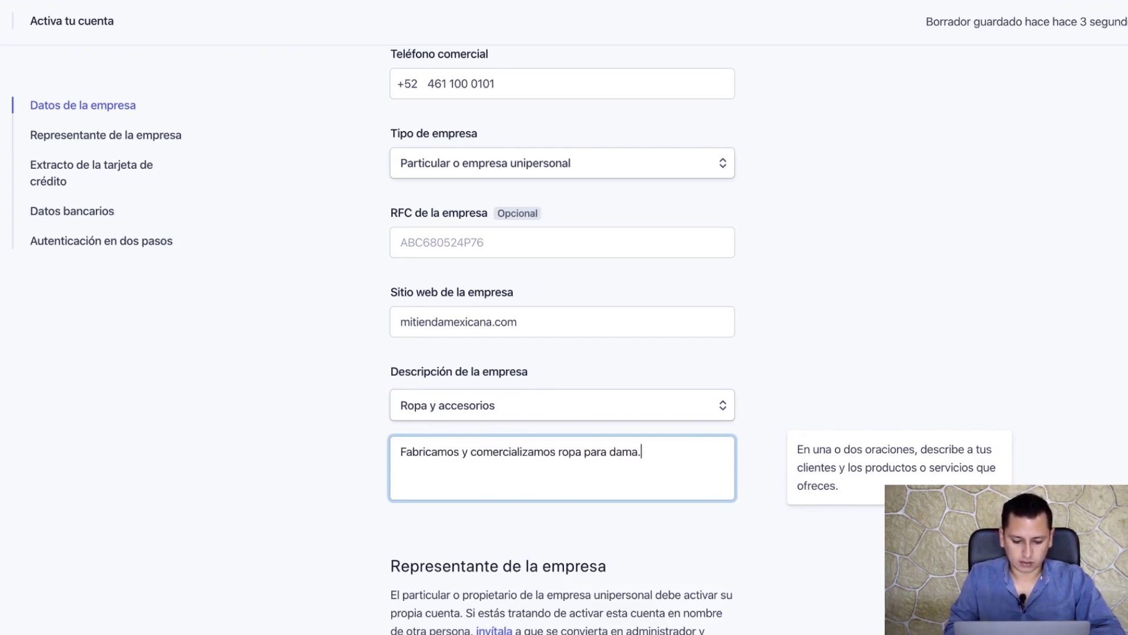
scroll(515, 505, "down", 9)
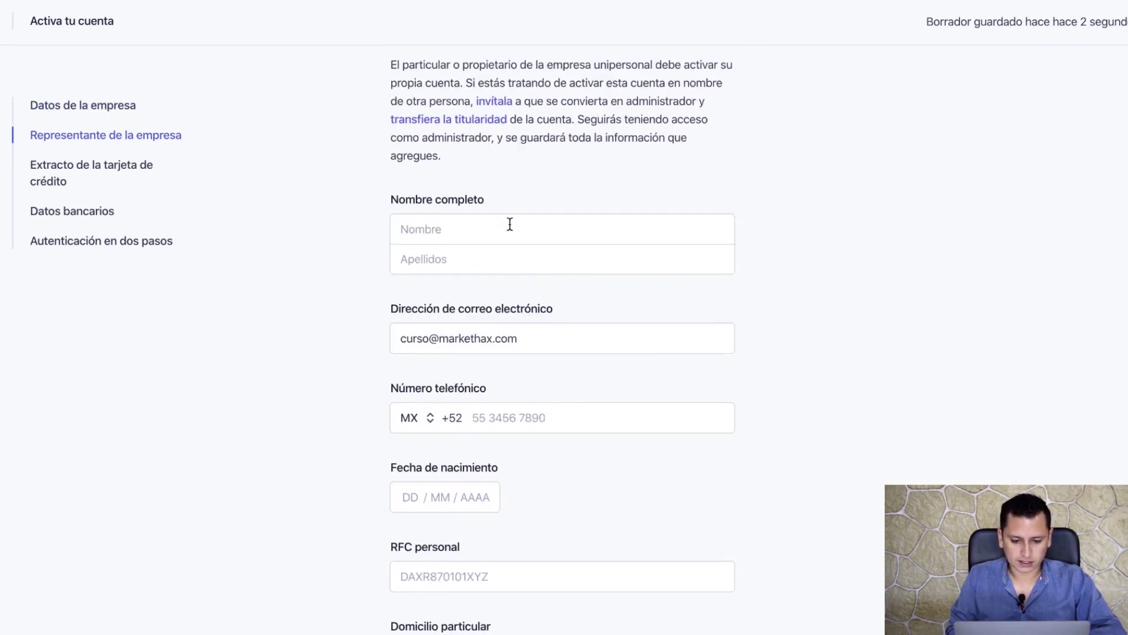
- Enter the company representative's first and last name
left_click(509, 224)
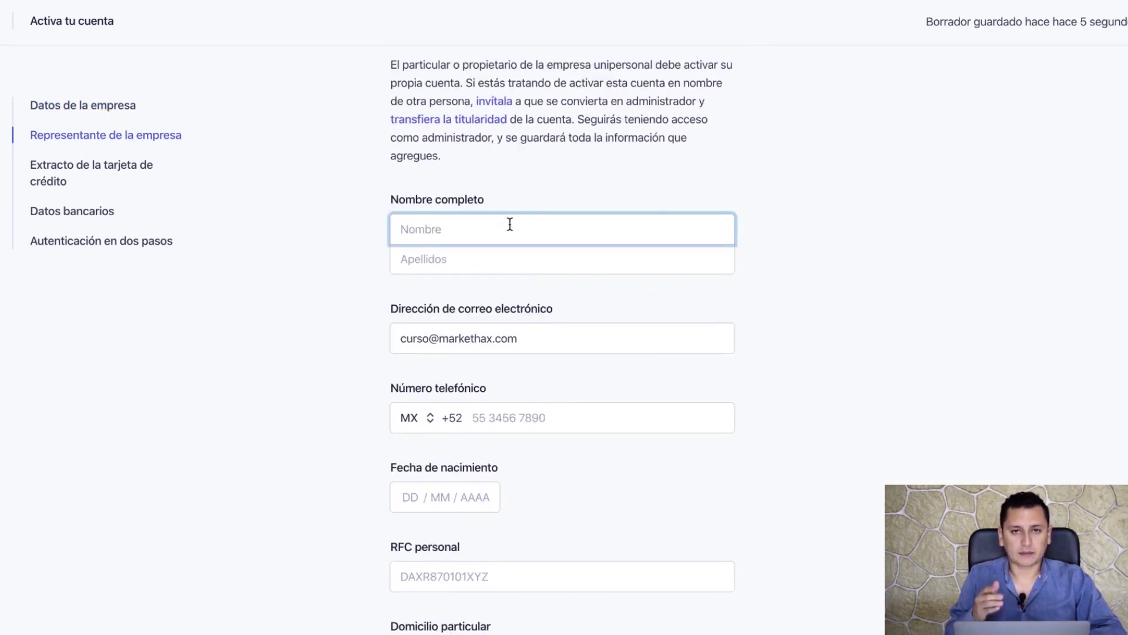
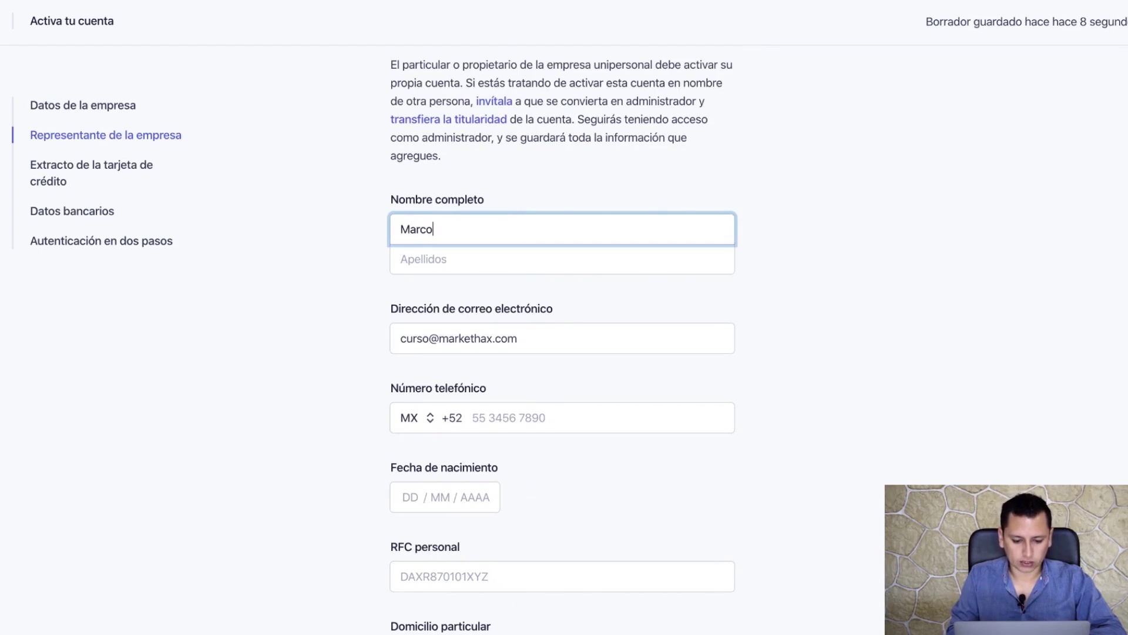
key("Tab")
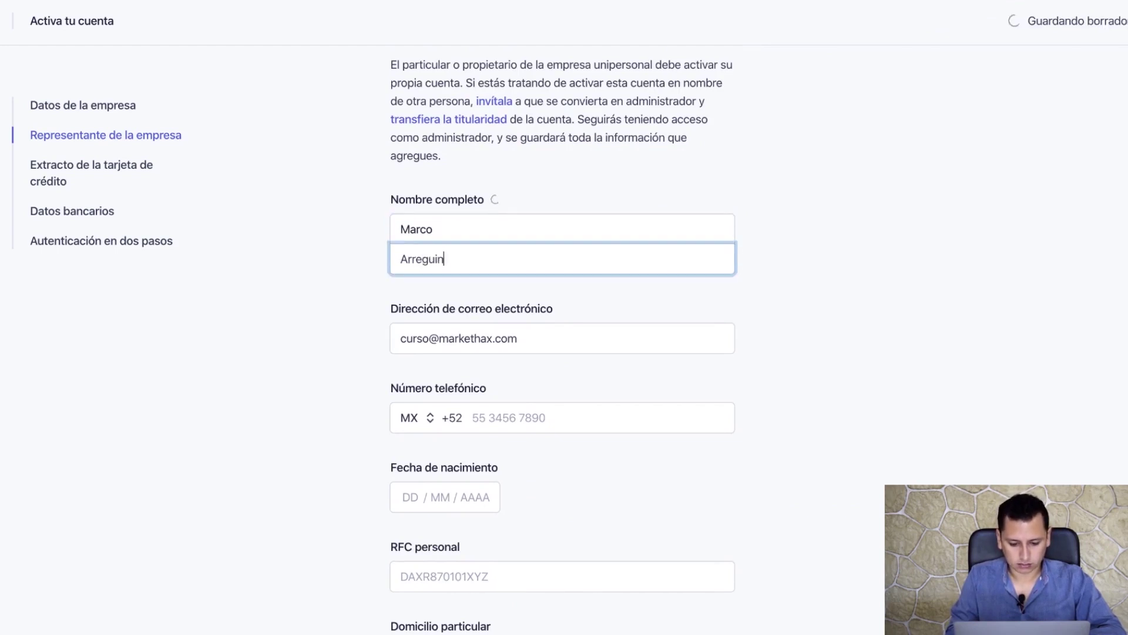
key("Tab")
scroll(542, 344, "down", 4)
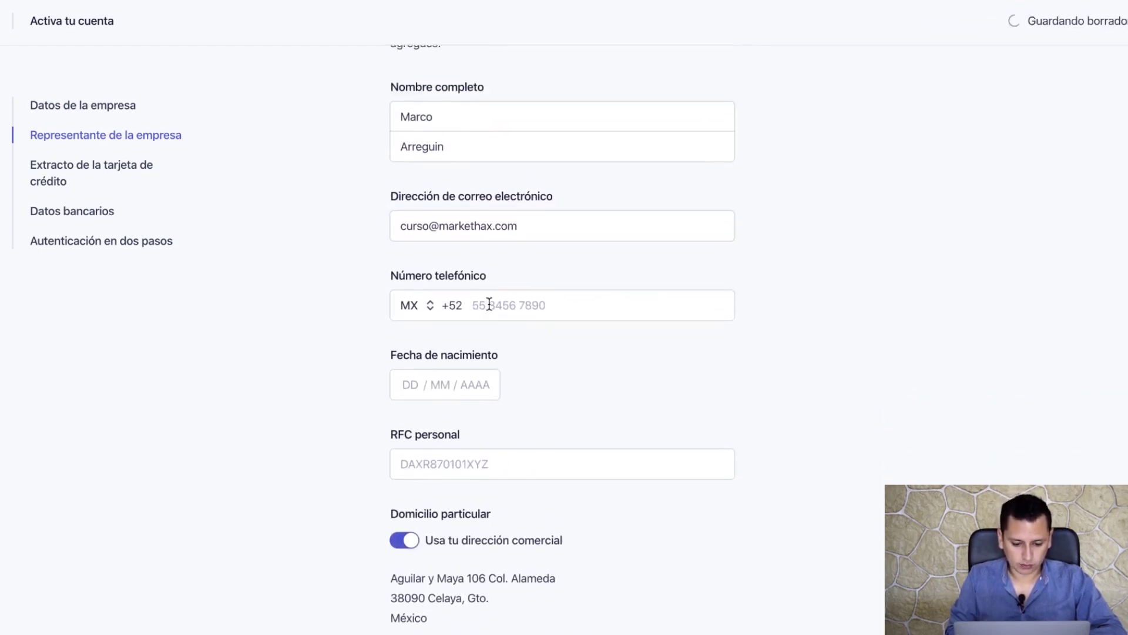
- Enter the representative's phone number, birth date and personal RFC
left_click(489, 304)
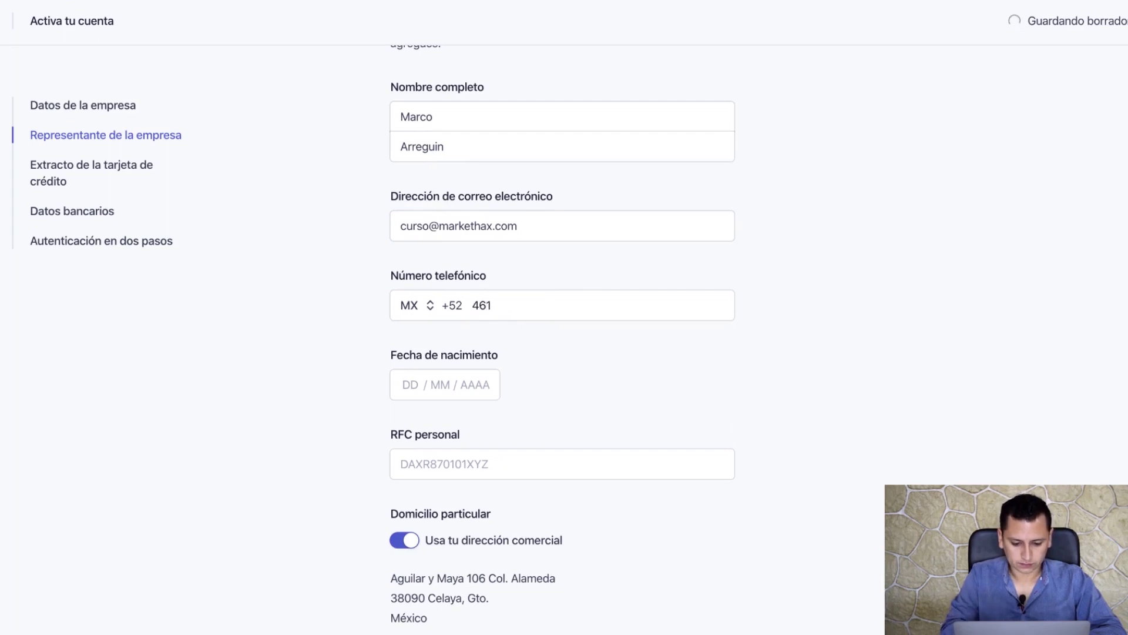
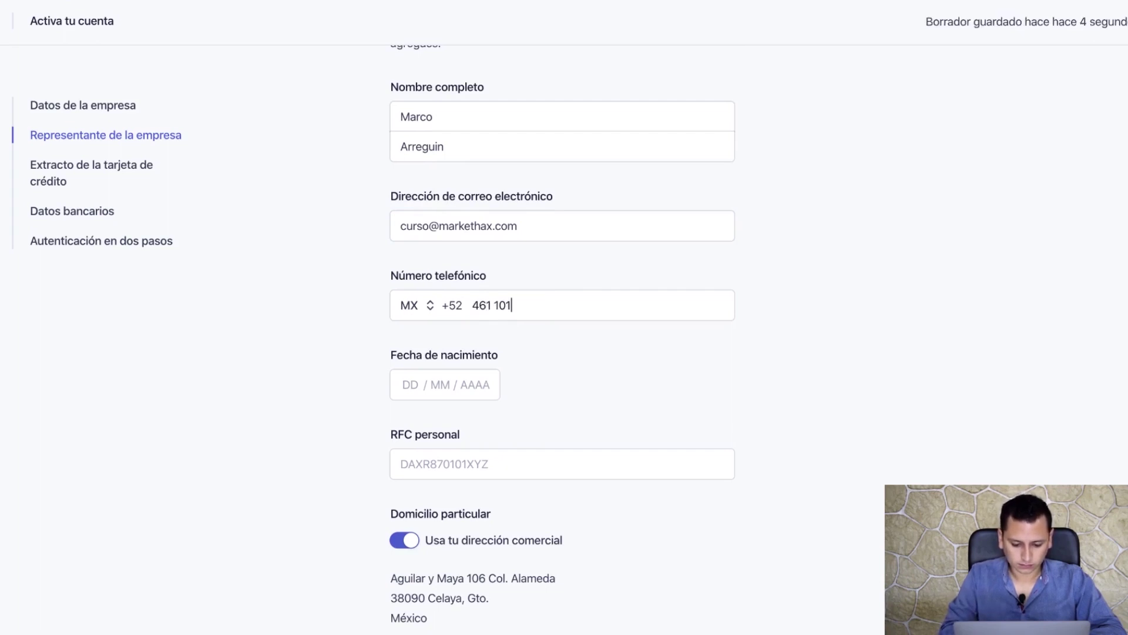
left_click(404, 381)
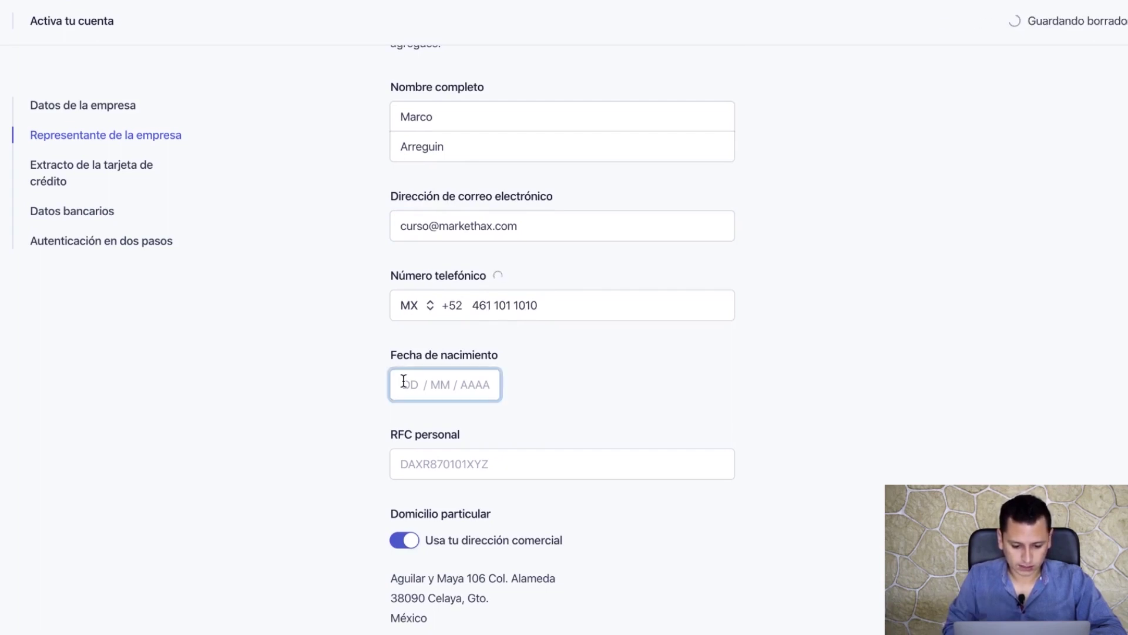
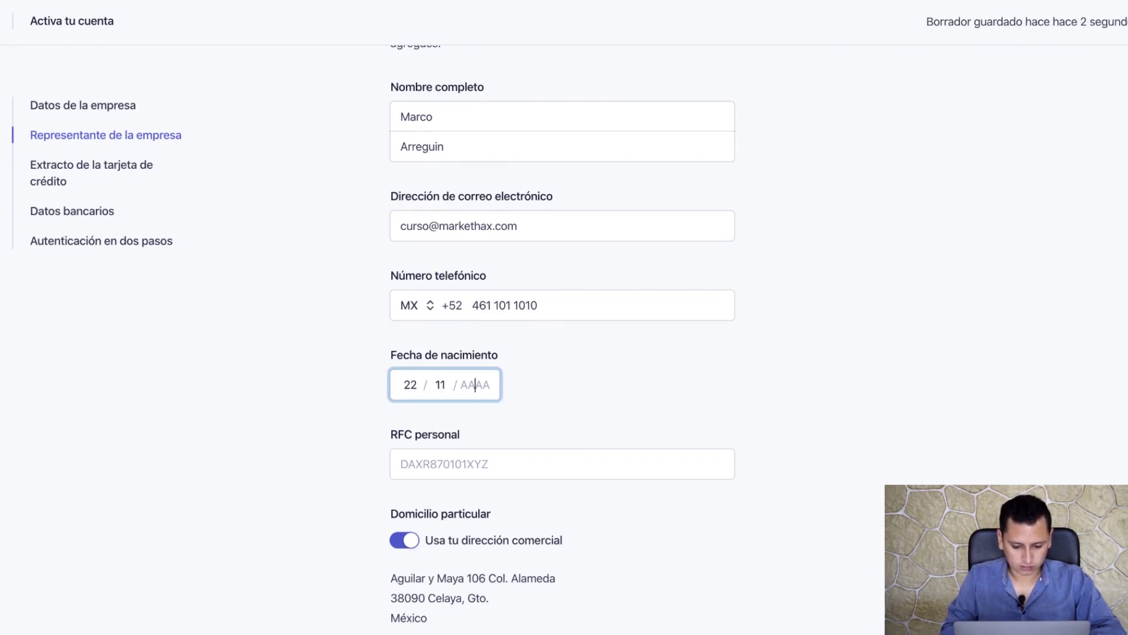
left_click(439, 459)
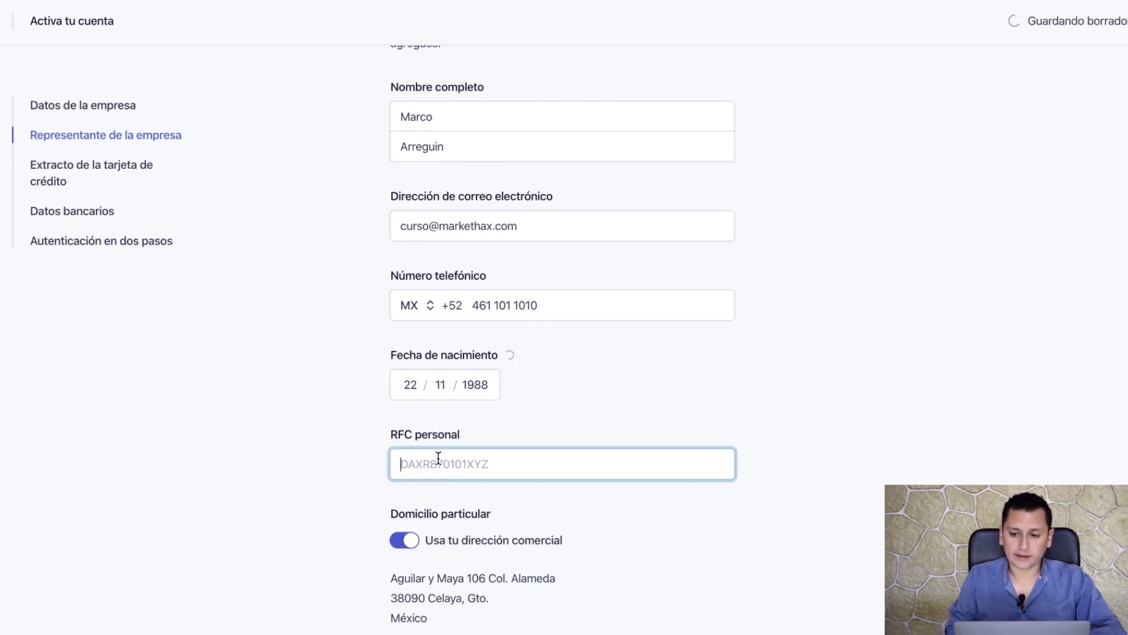
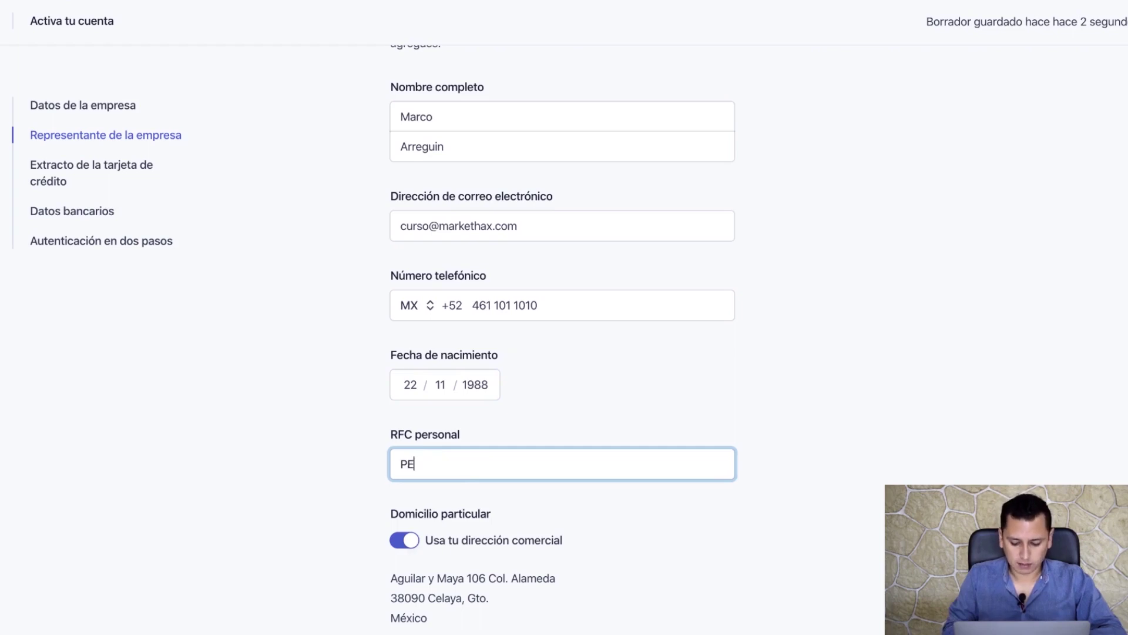
key("Tab")
scroll(619, 490, "down", 7)
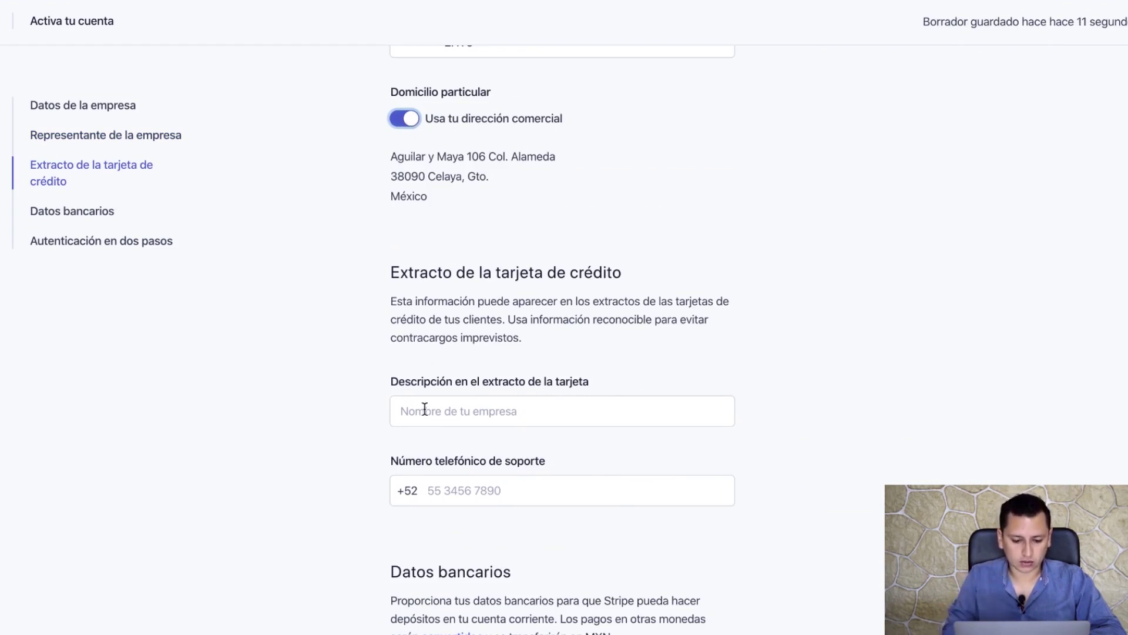
- Set the card-statement descriptor to 'MI TIENDA MEXICANA' and enter the support phone number
left_click(527, 413)
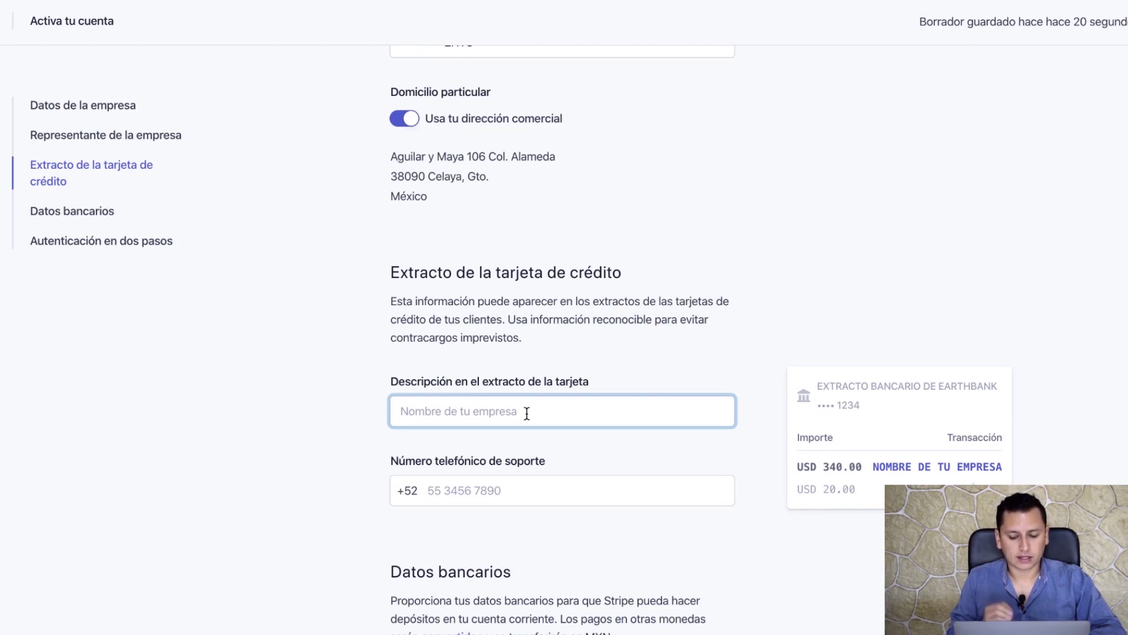
type("MI TIEN")
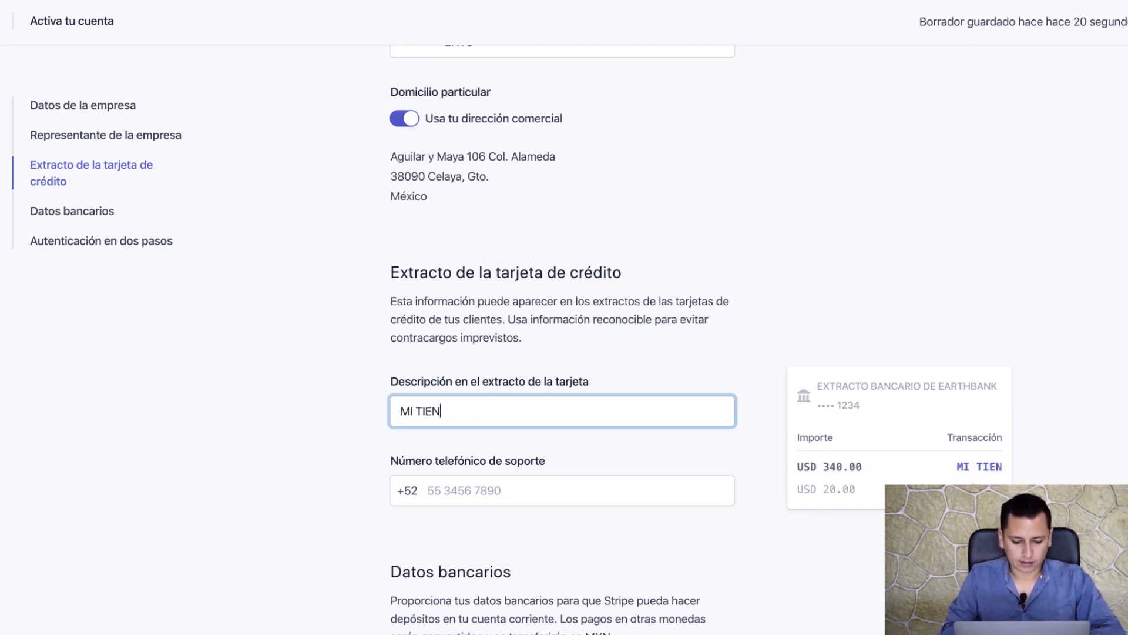
type("DA MEXICANA")
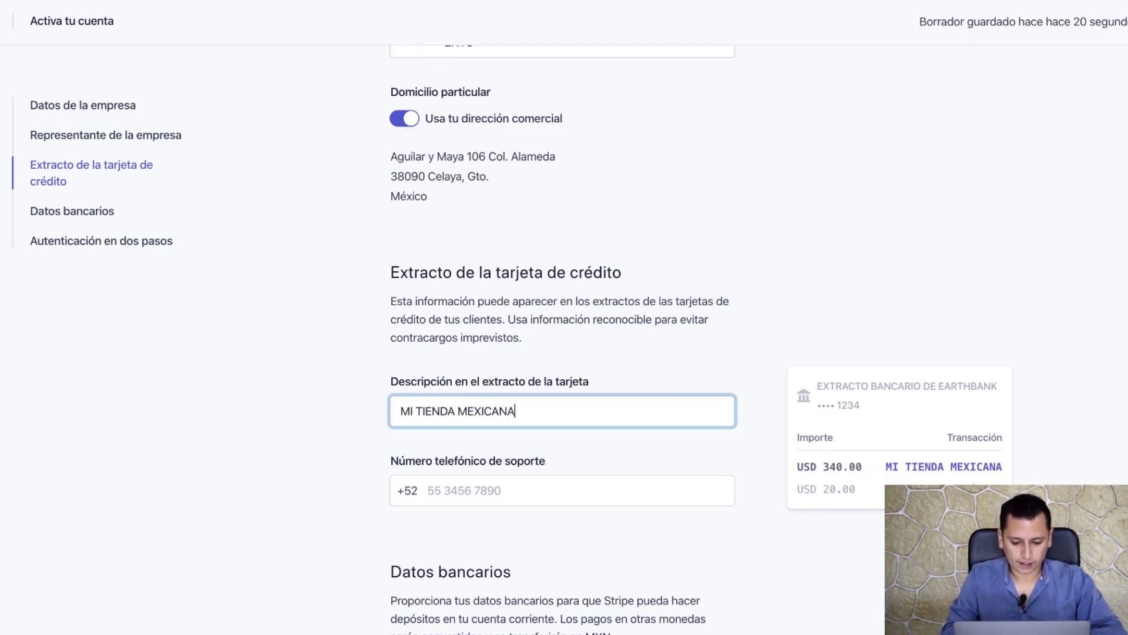
left_click(538, 504)
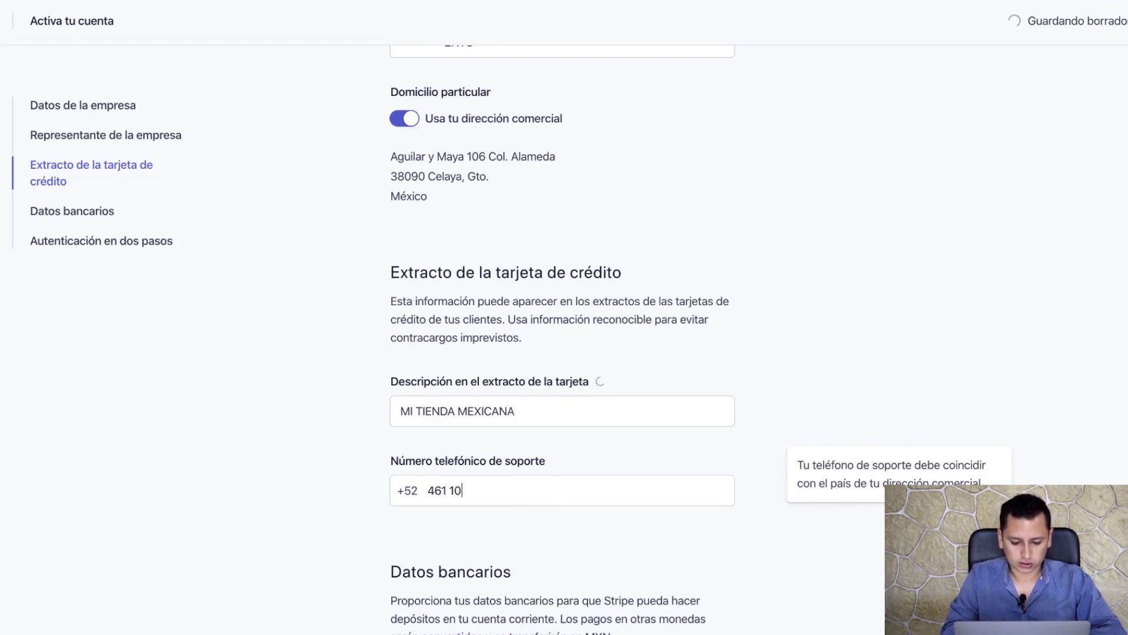
scroll(562, 502, "down", 9)
left_click(494, 179)
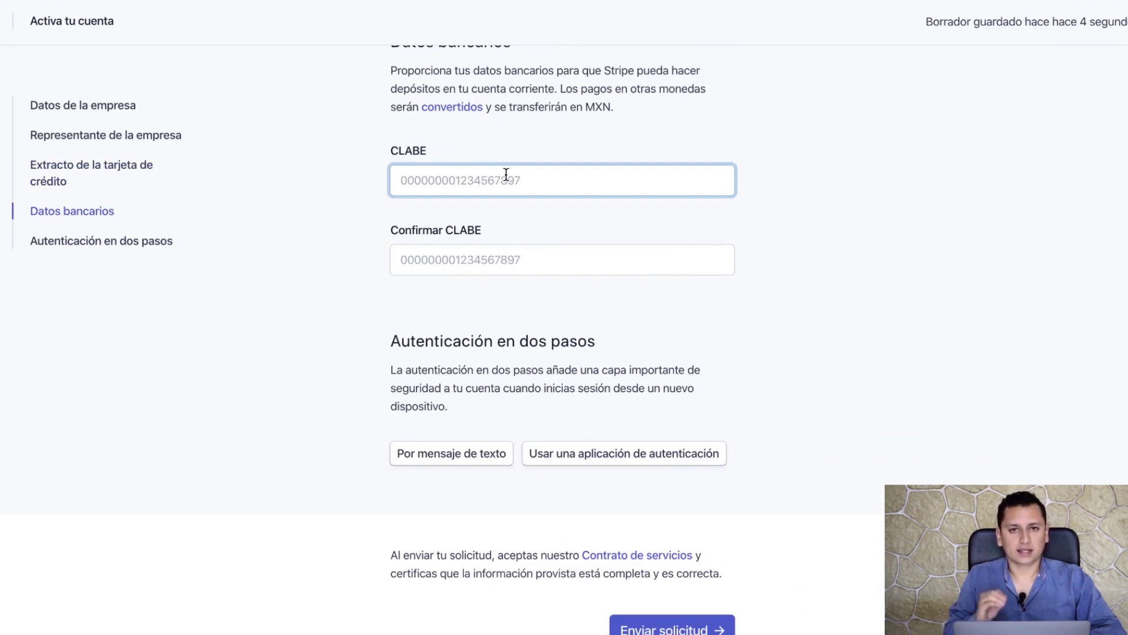
- Copy the CLABE number from the notes and paste it into both CLABE and Confirmar CLABE
left_click(1119, 321)
double_click(302, 156)
key("super+c")
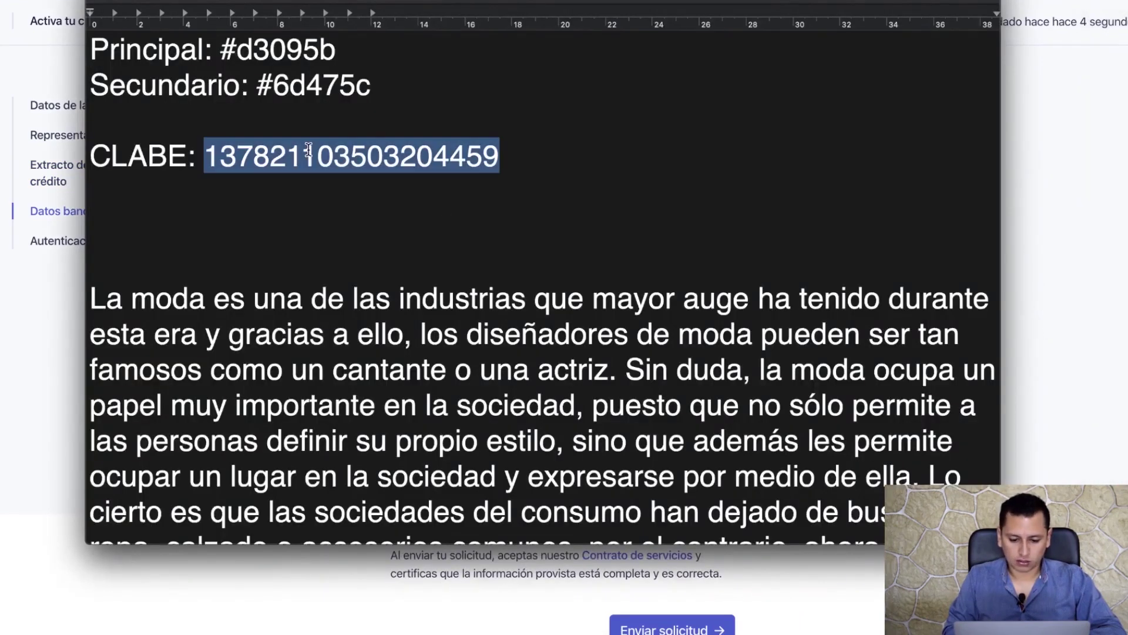
left_click(511, 174)
key("super+v")
key("Tab")
key("super+v")
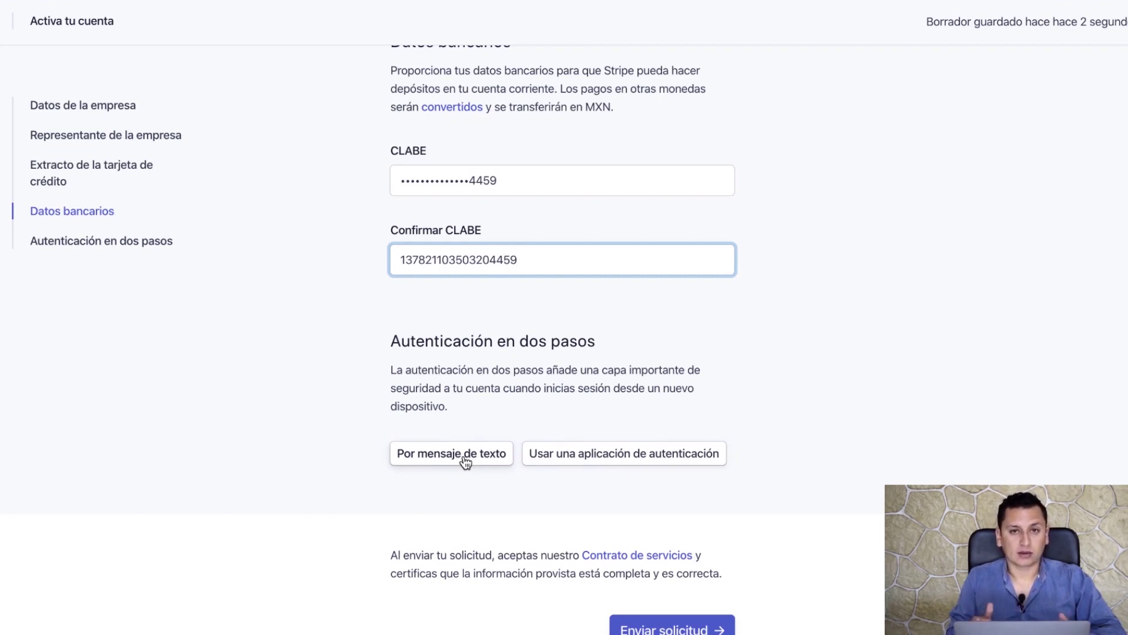
- Enable text-message two-step authentication using the mobile number and its 6-digit verification code
left_click(464, 458)
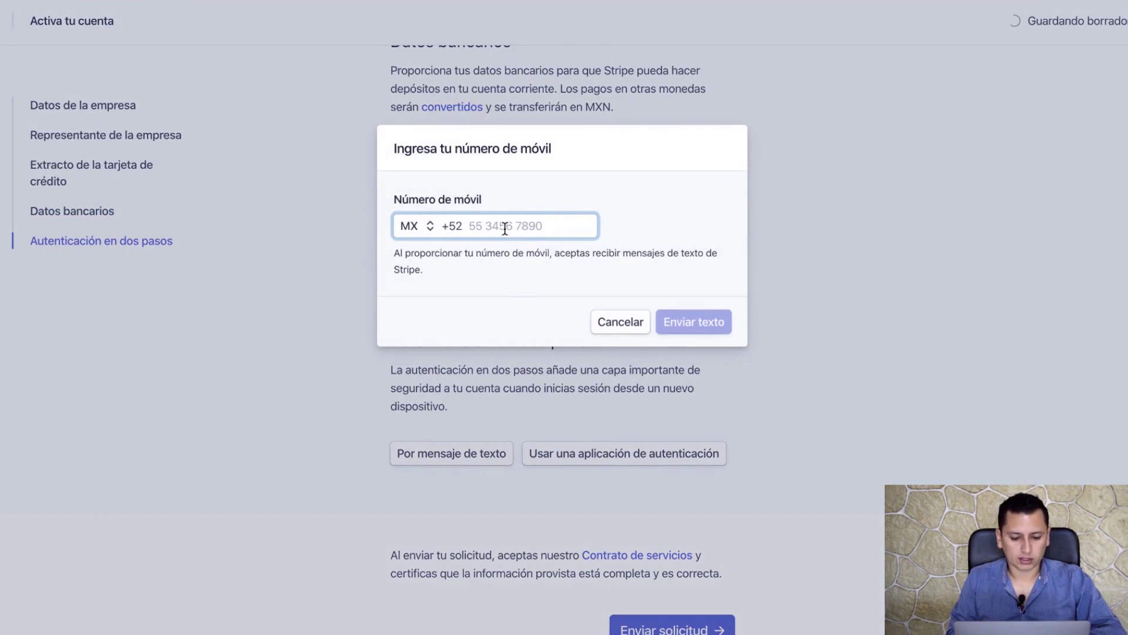
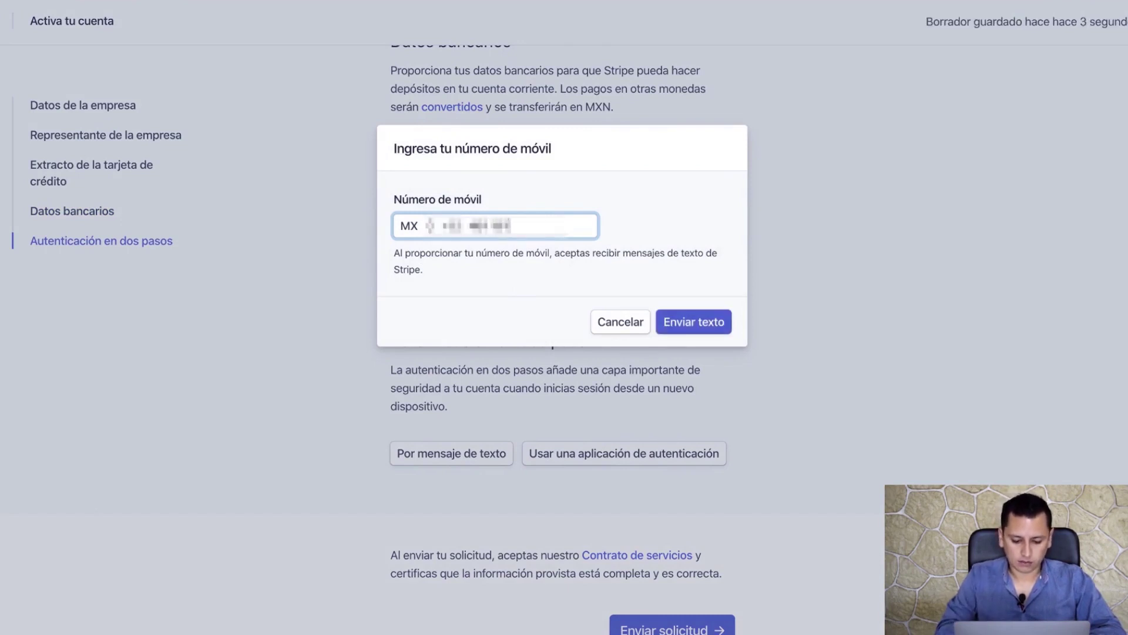
left_click(682, 321)
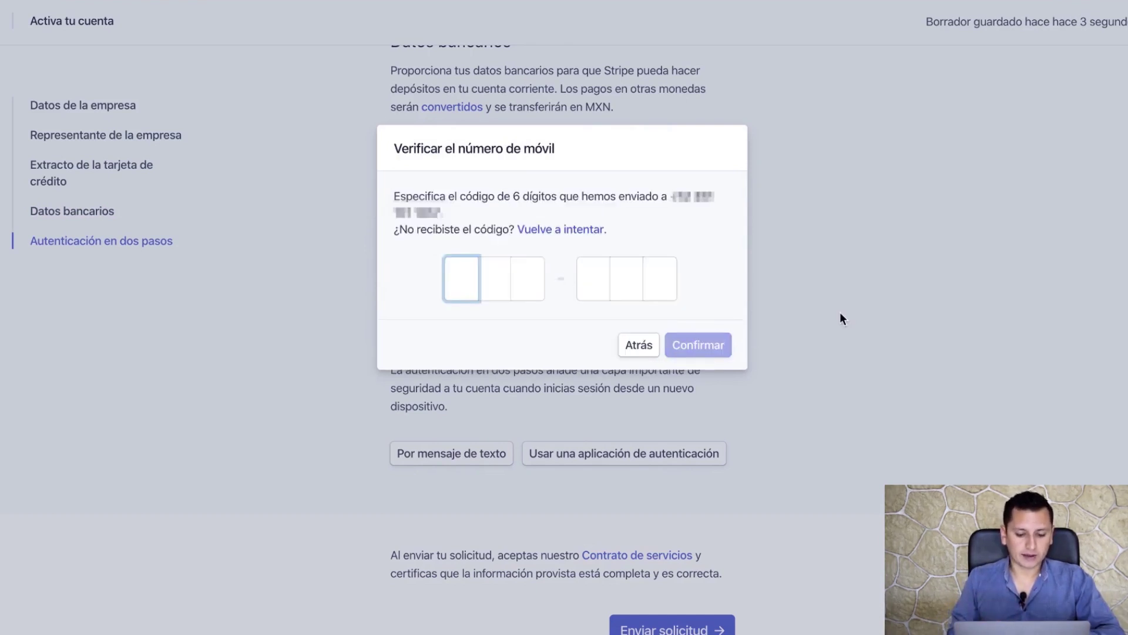
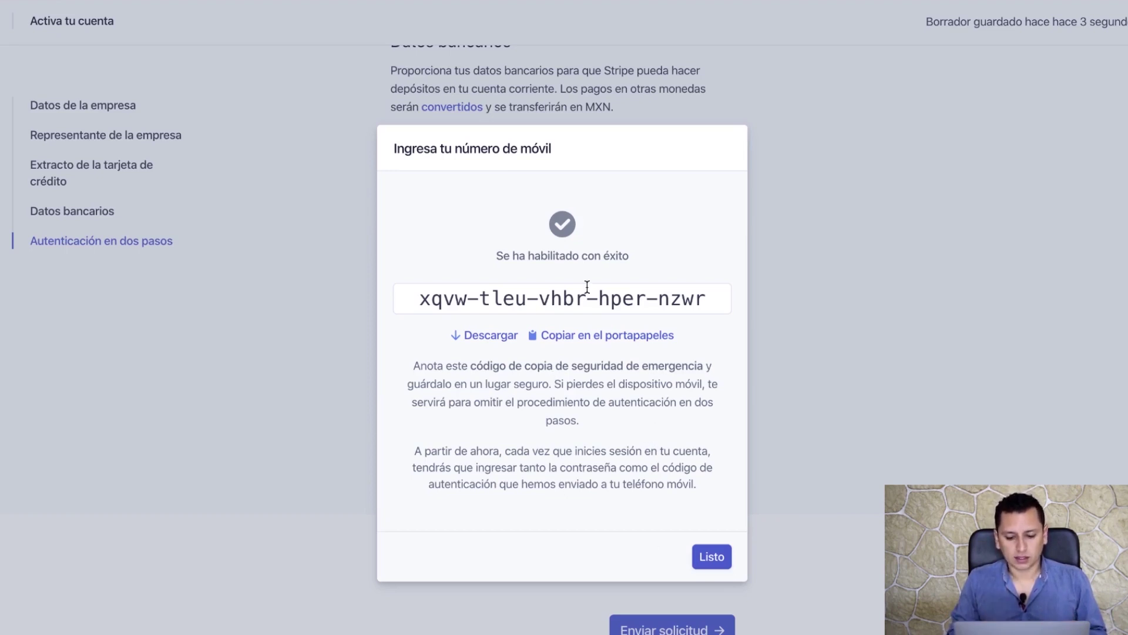
left_click(712, 557)
- Submit the Stripe account activation request, then show the Yandex Mail inbox message list
scroll(642, 518, "down", 1)
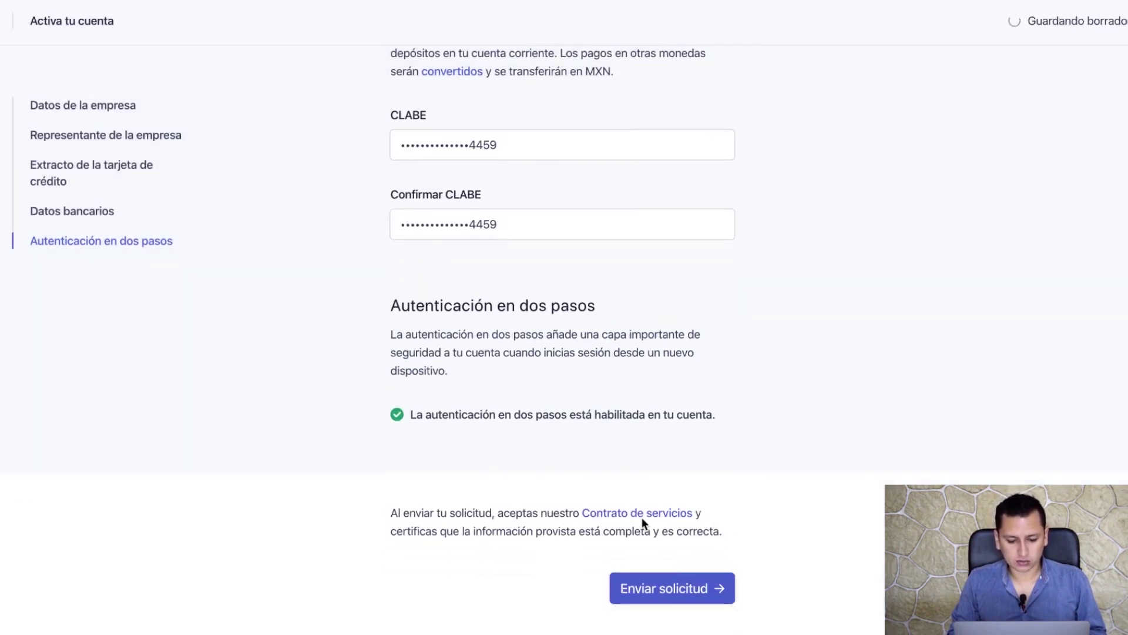
left_click(695, 595)
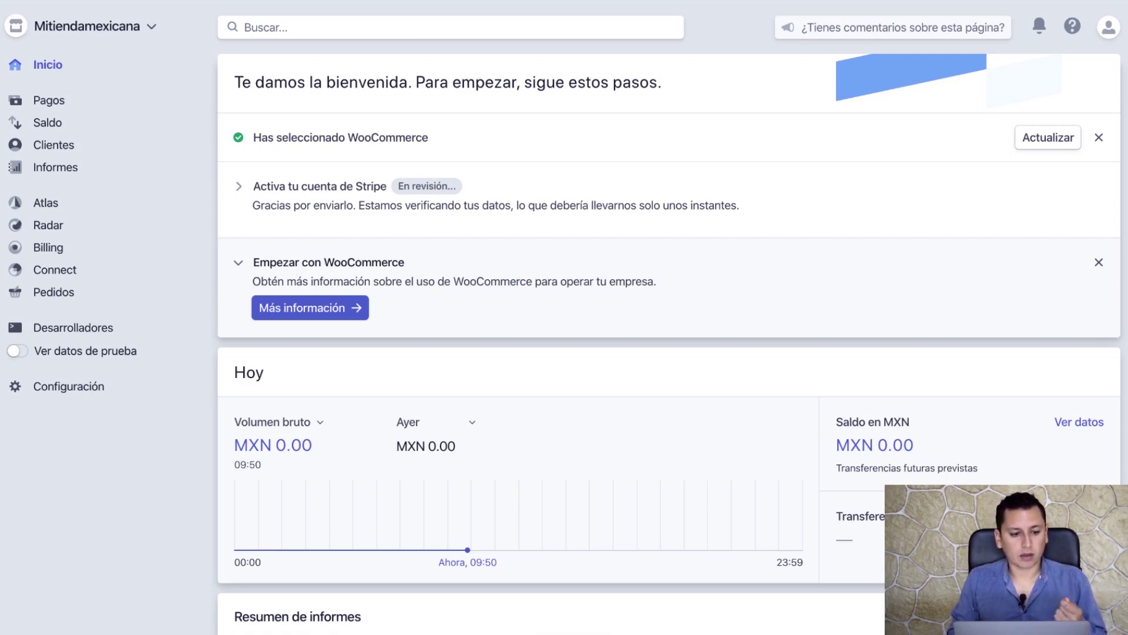
key("ctrl+Tab")
left_click(128, 103)
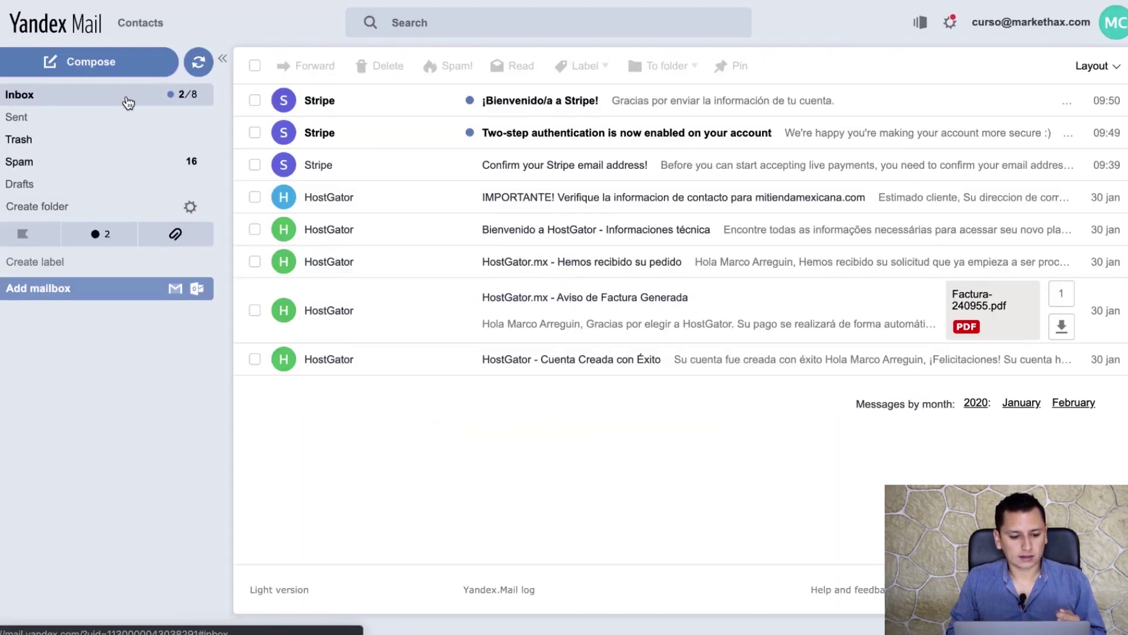
- Read Stripe's two-step authentication email and return to the inbox
left_click(375, 134)
scroll(368, 302, "down", 1)
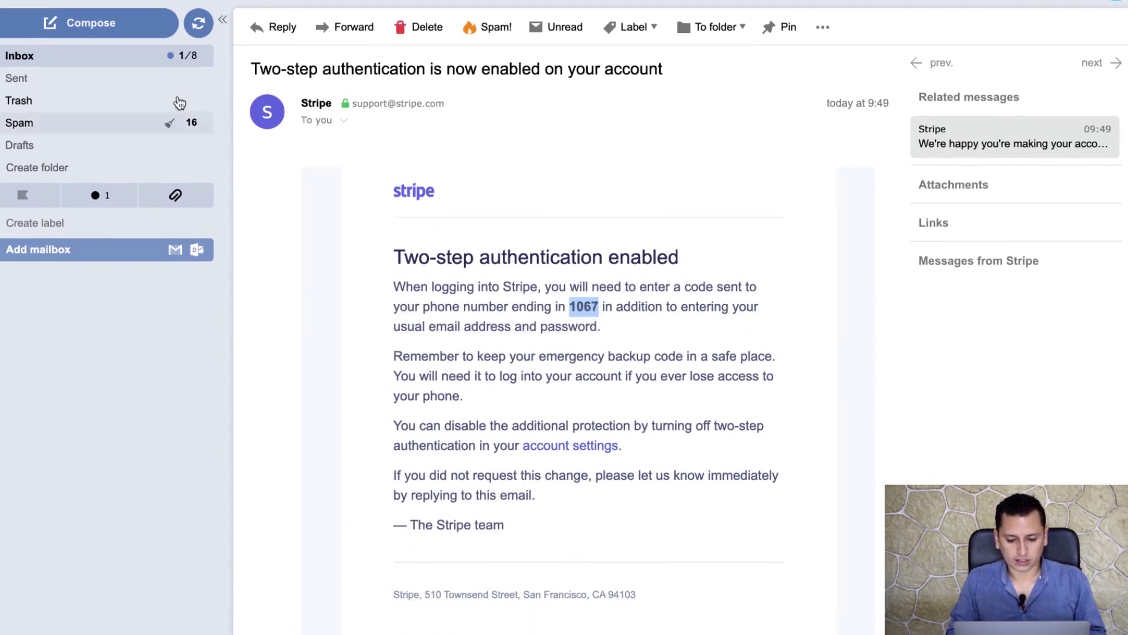
left_click(103, 62)
- Read the '¡Bienvenido/a a Stripe!' welcome email and return to the inbox
left_click(383, 105)
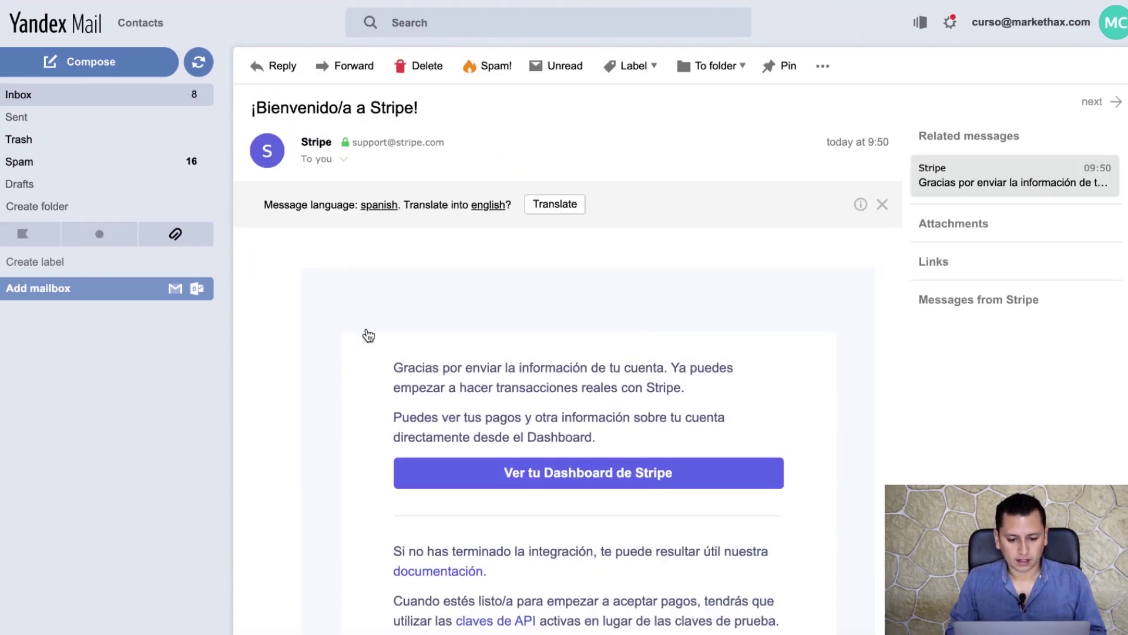
scroll(373, 453, "down", 5)
scroll(373, 453, "down", 2)
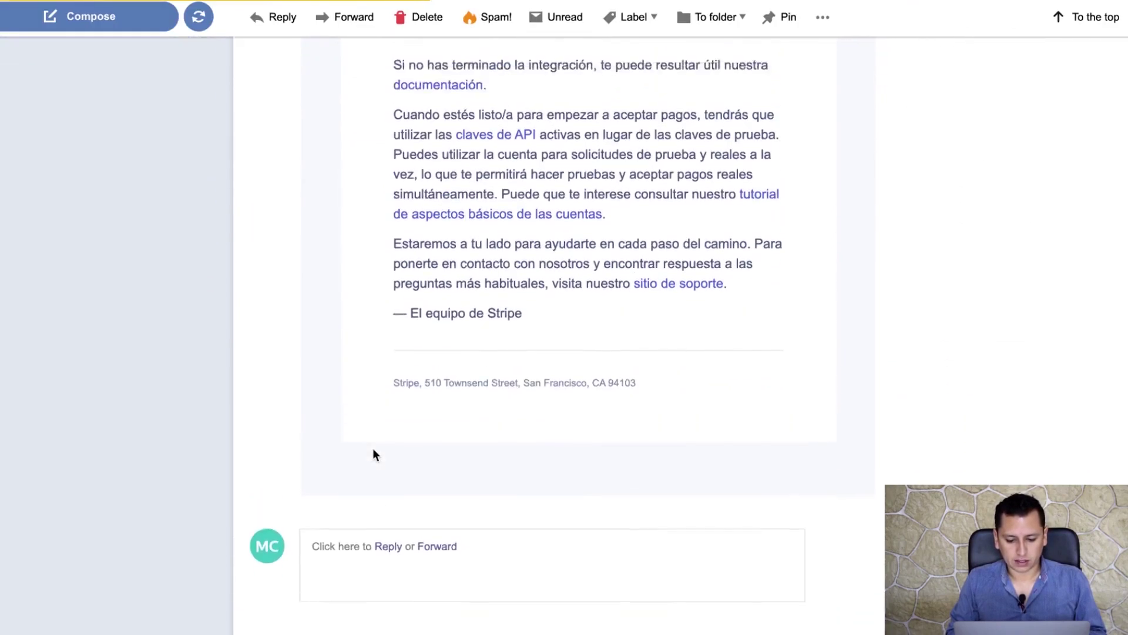
scroll(372, 453, "up", 10)
left_click(129, 100)
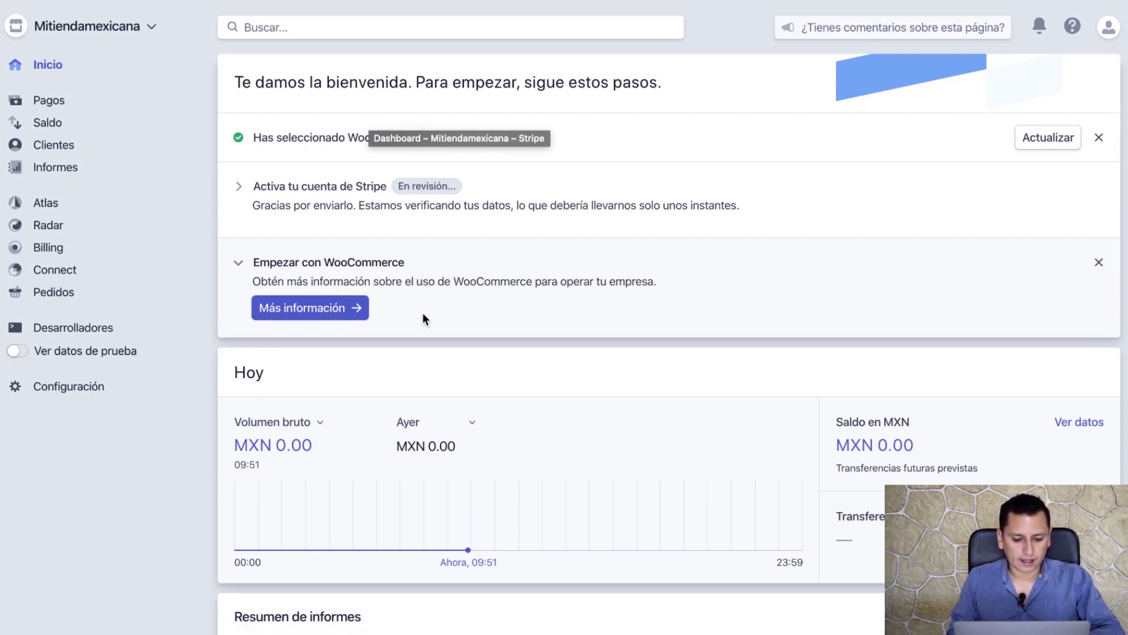
- Open the WooCommerce usage info, then open Stripe's Configuración business settings
left_click(340, 308)
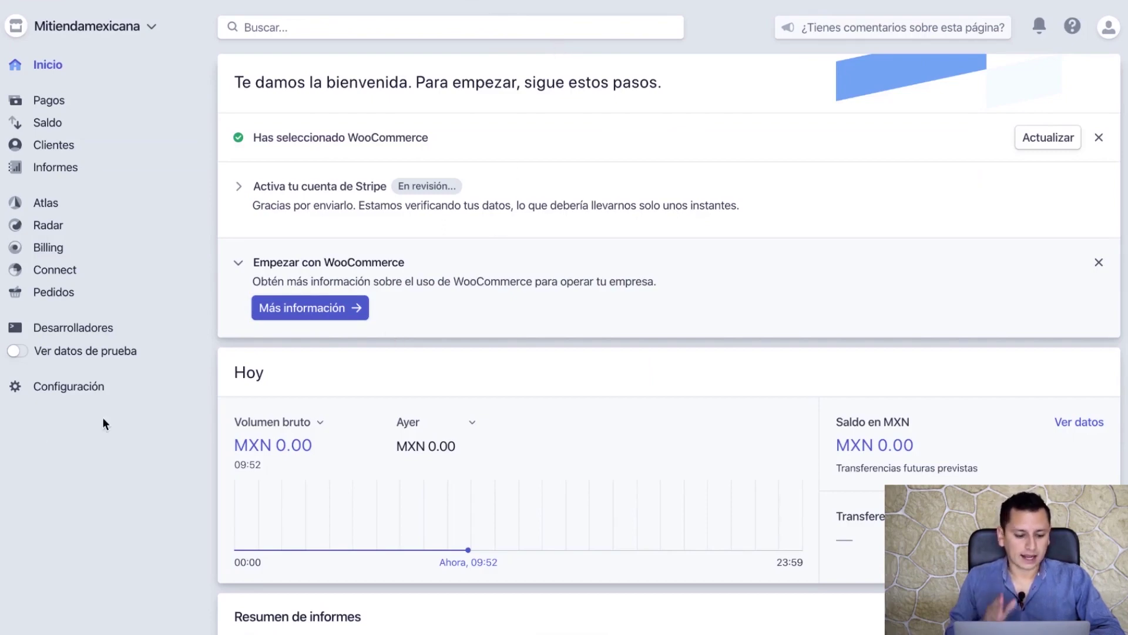
left_click(67, 391)
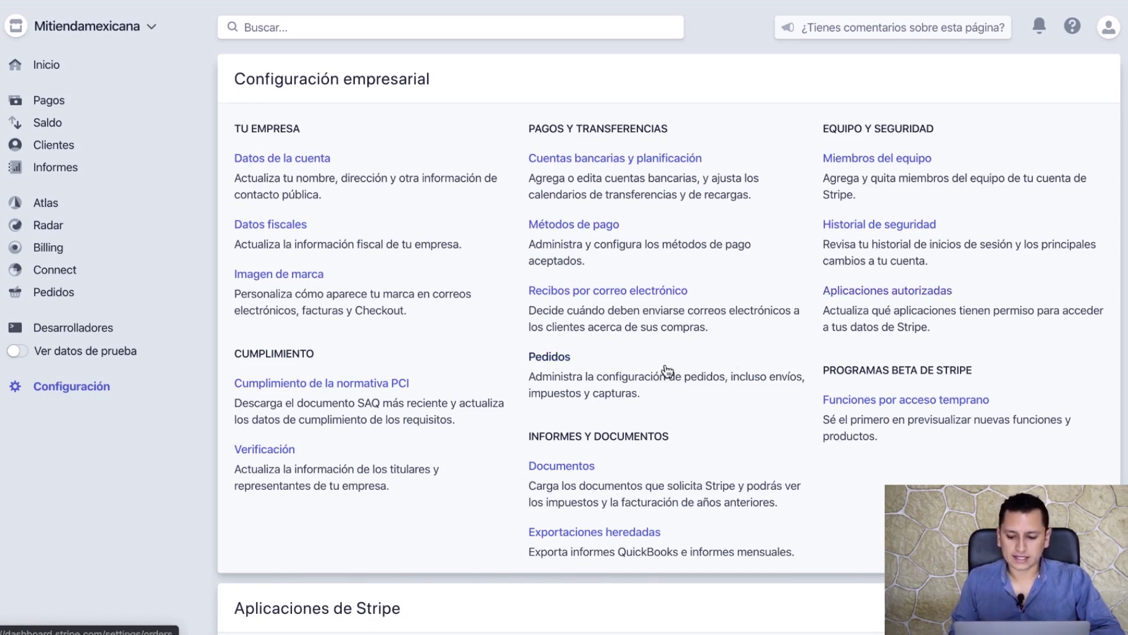
- Look over the Imagen de marca branding settings page
left_click(299, 276)
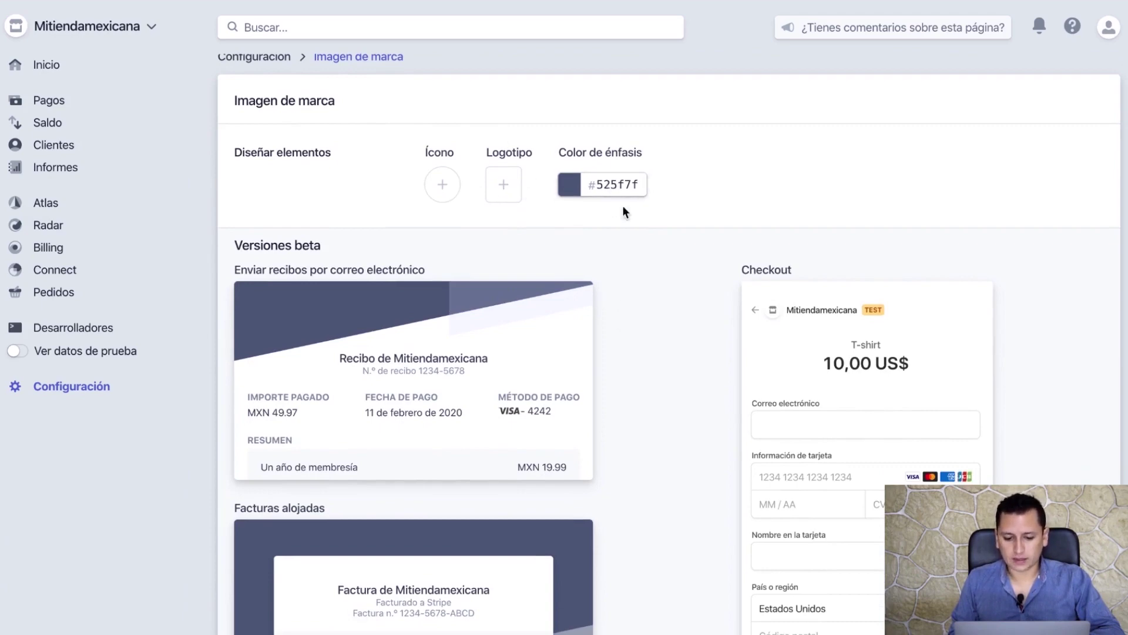
scroll(612, 331, "down", 2)
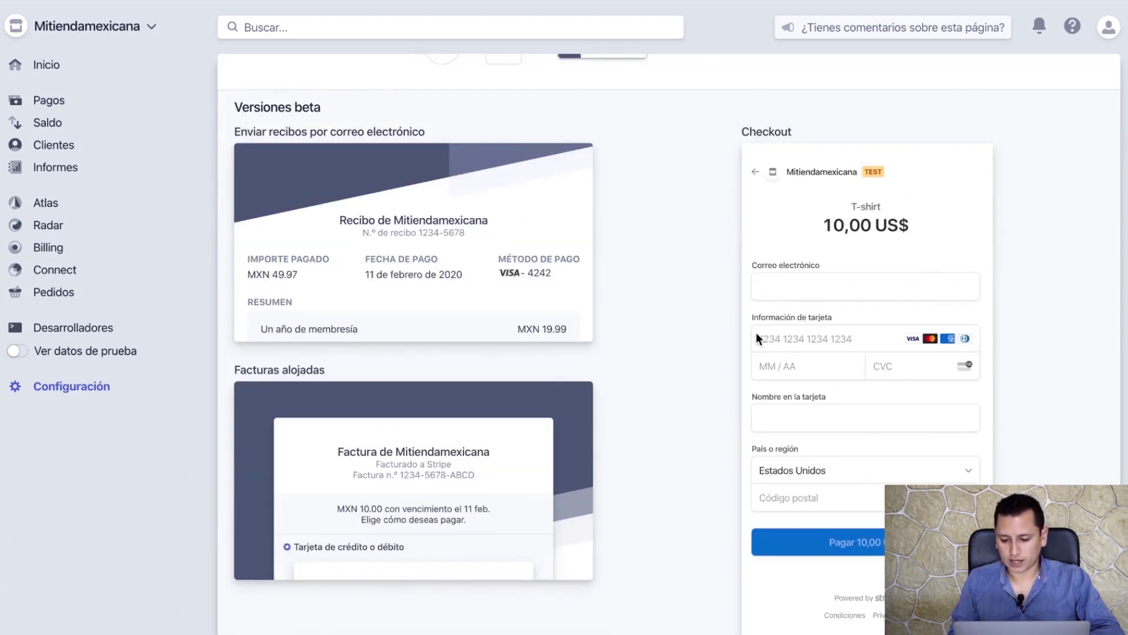
mouse_move(572, 274)
scroll(572, 274, "down", 3)
scroll(572, 274, "up", 5)
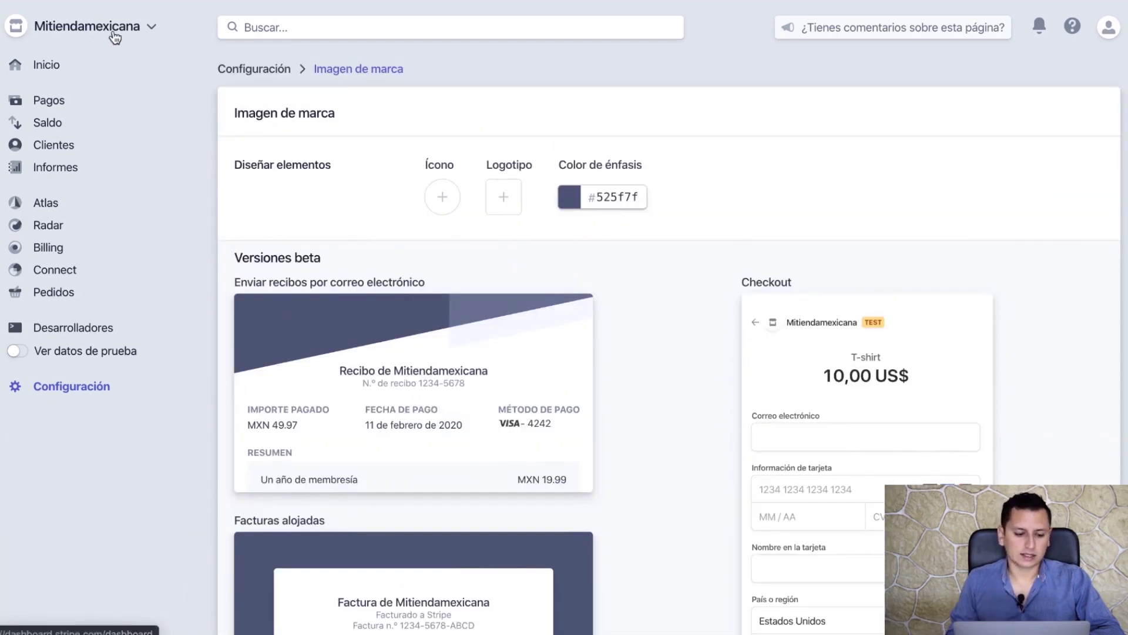
- Check the account switcher, Pagos, and Perfil settings, then return to Inicio
left_click(88, 29)
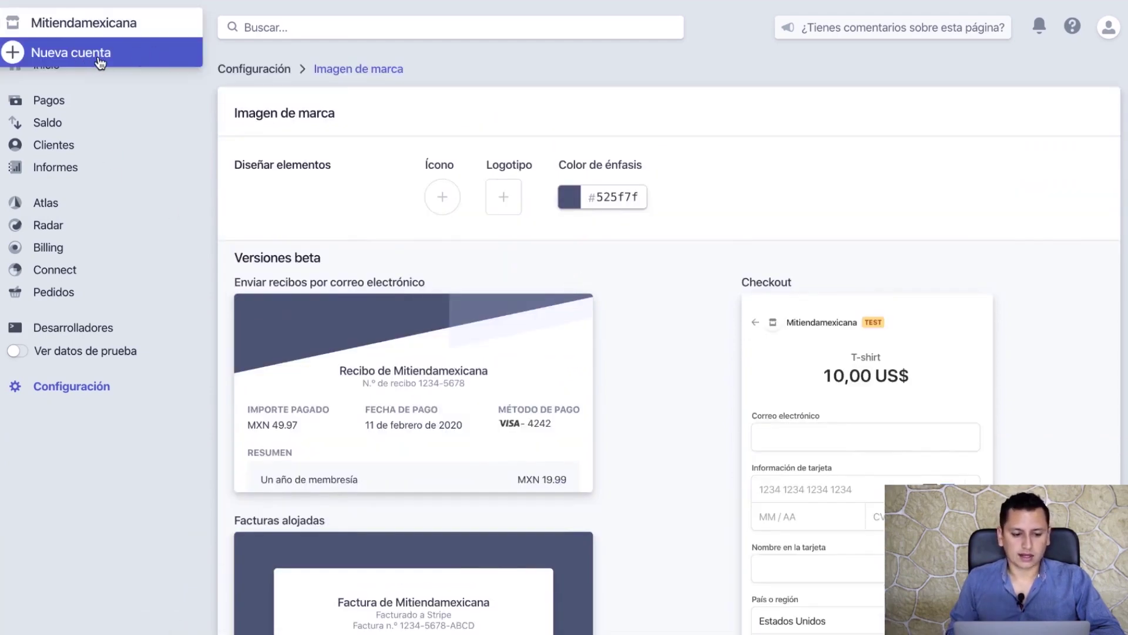
left_click(177, 101)
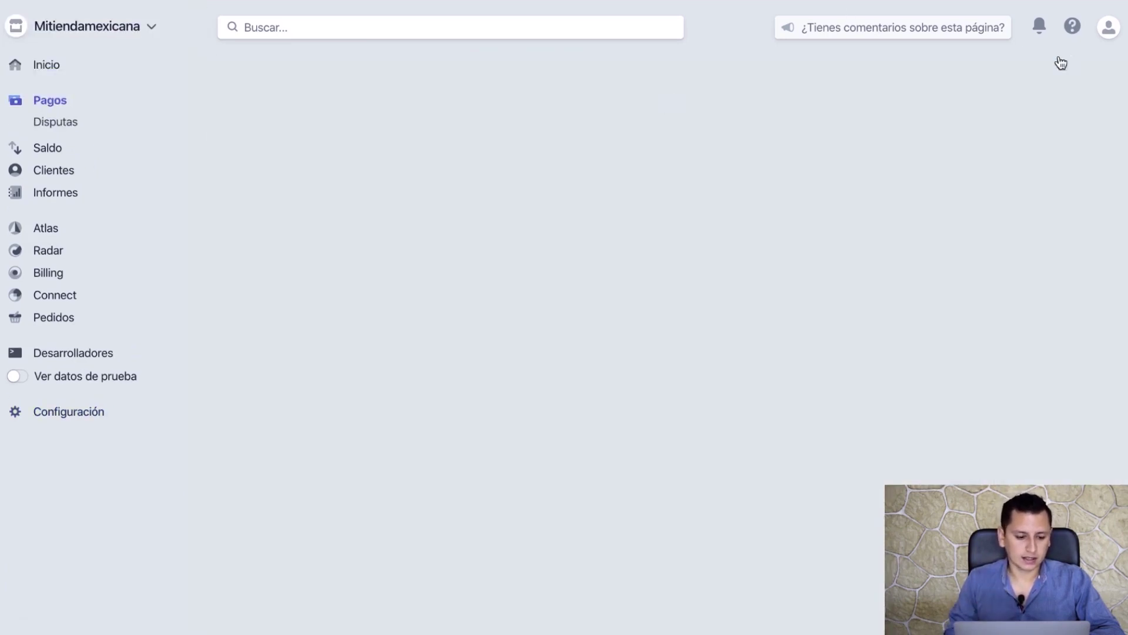
left_click(47, 65)
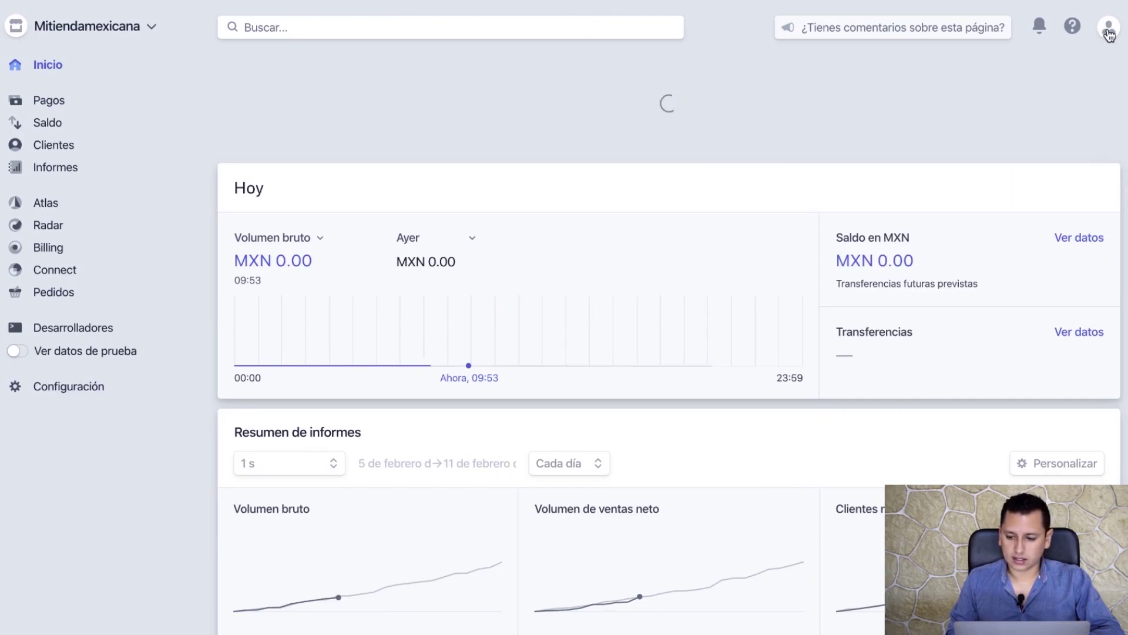
left_click(1108, 27)
left_click(967, 121)
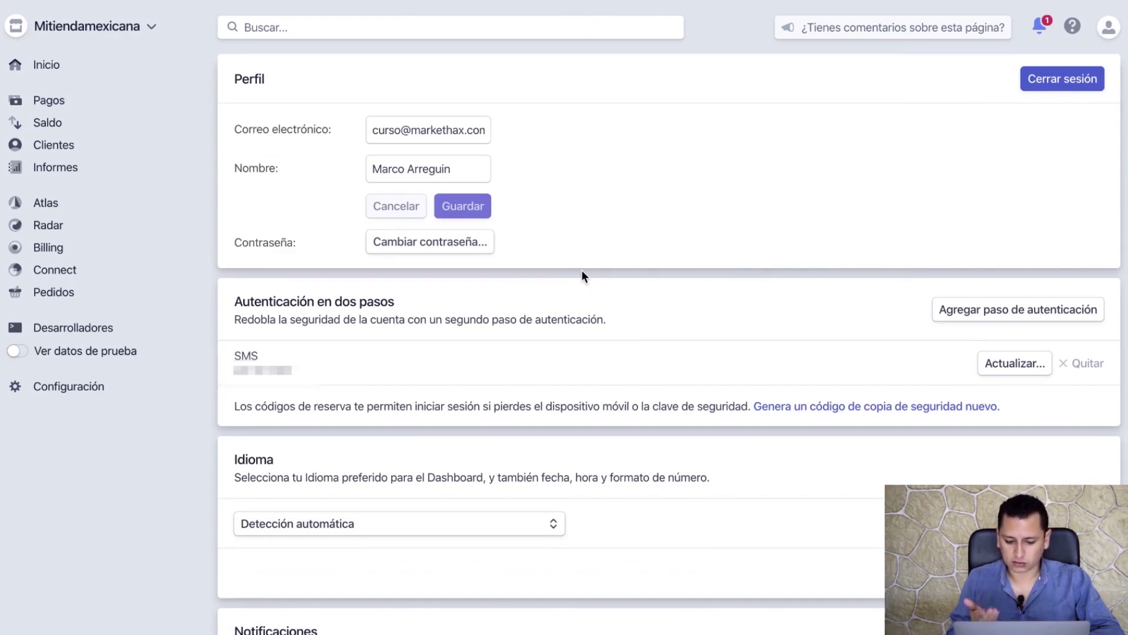
left_click(54, 67)
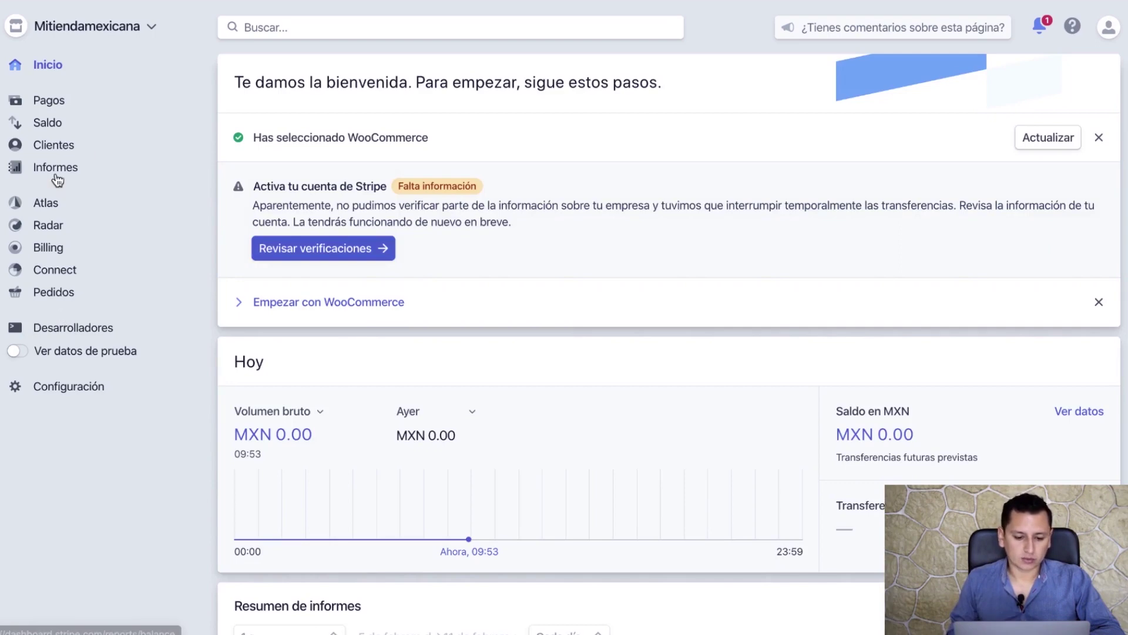
- Browse the payments, disputes, balance and Informes pages, then return to the Stripe home
left_click(66, 106)
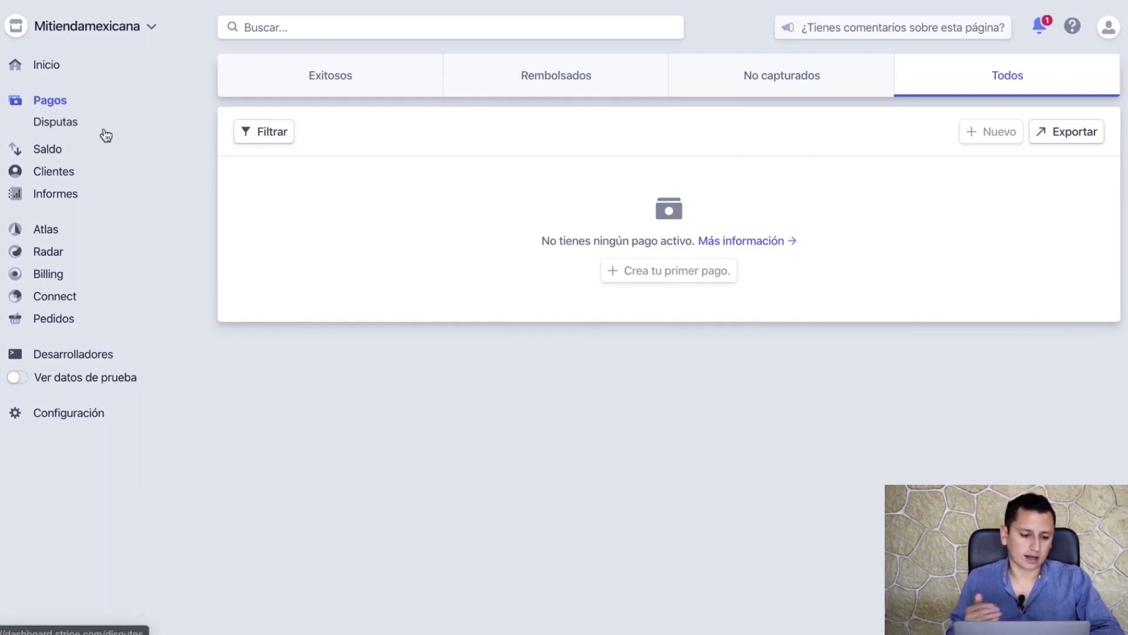
left_click(69, 124)
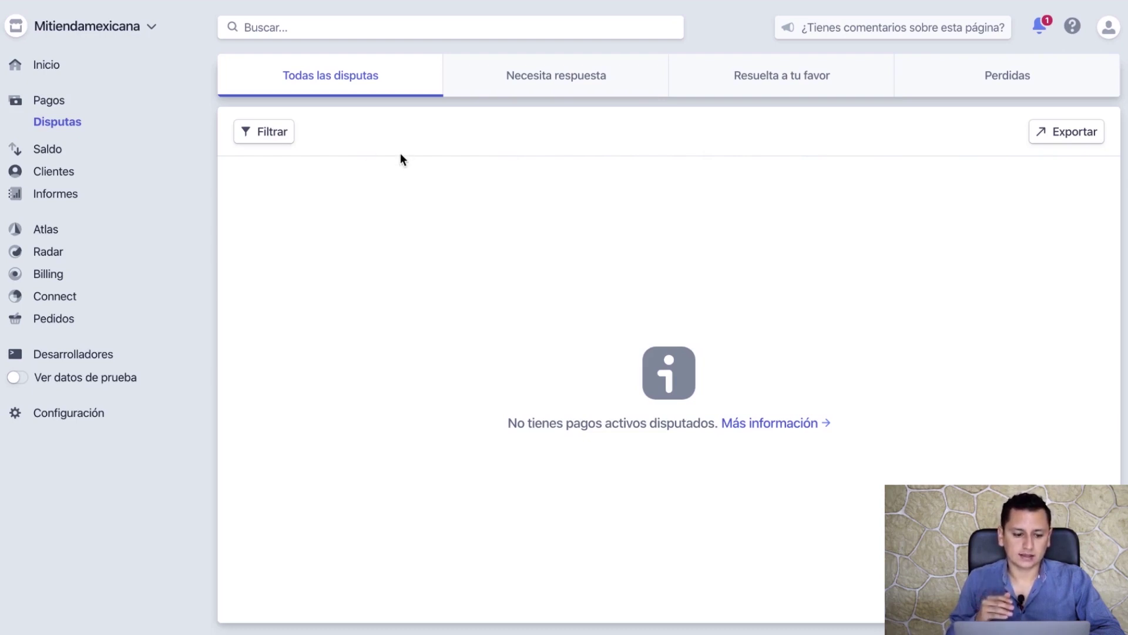
left_click(47, 150)
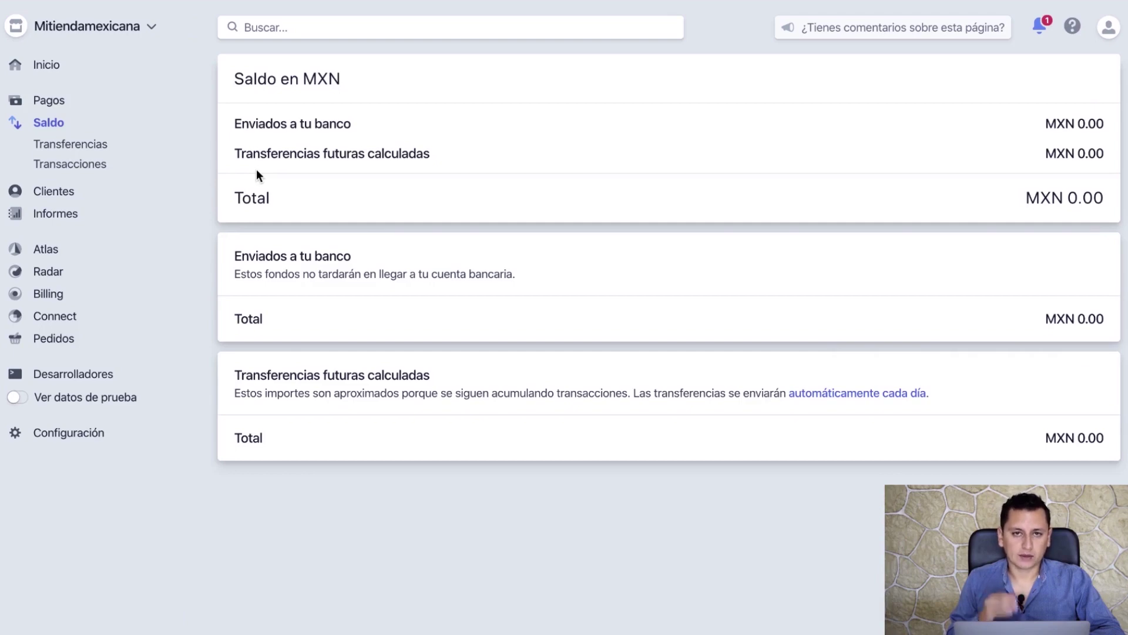
left_click(61, 217)
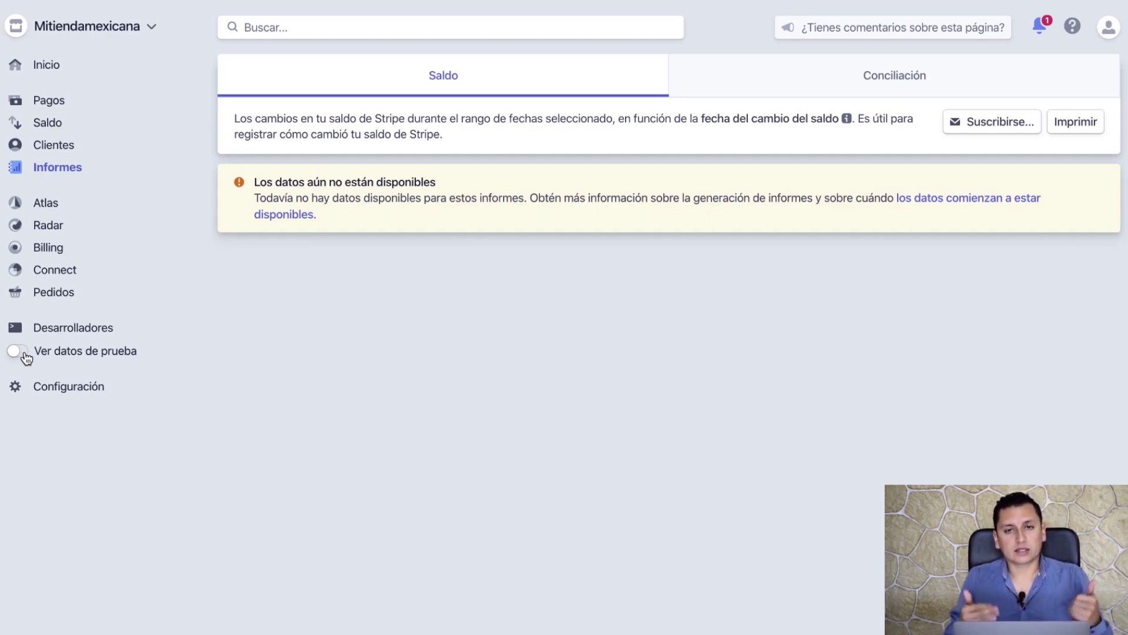
left_click(51, 65)
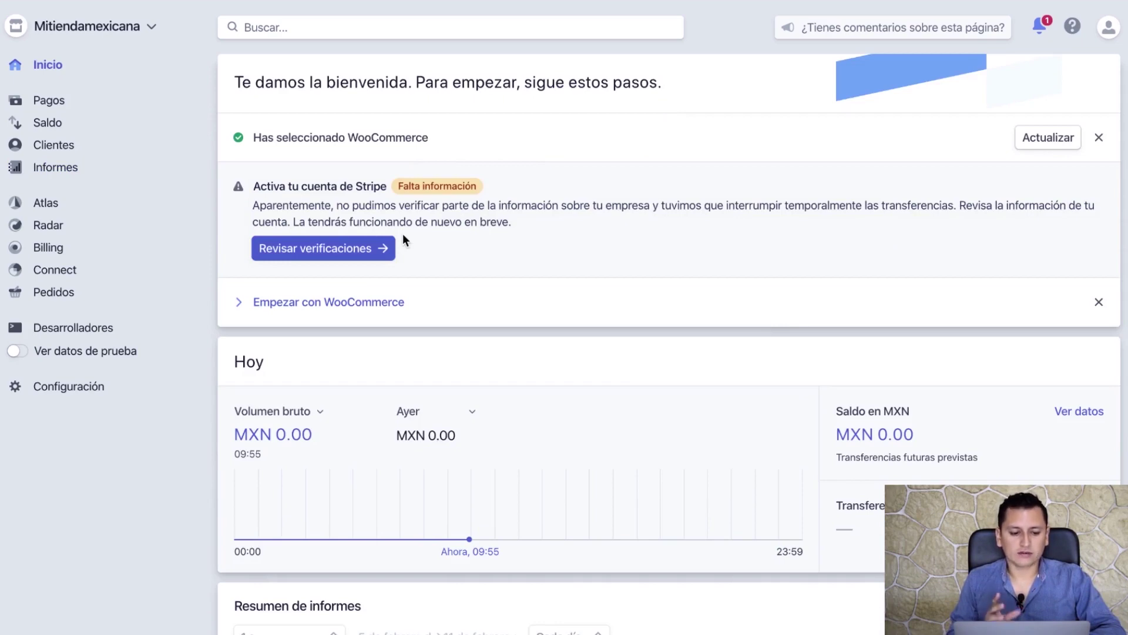
- Start the representative's identity check with a Documento de identidad, then close it unsubmitted
left_click(327, 252)
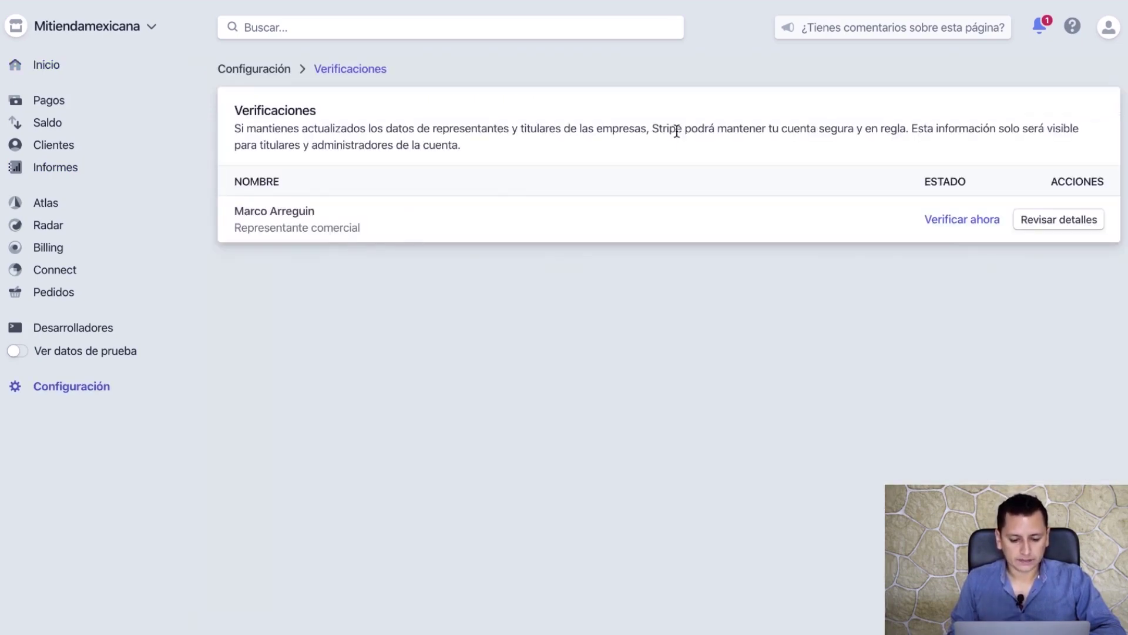
left_click(969, 219)
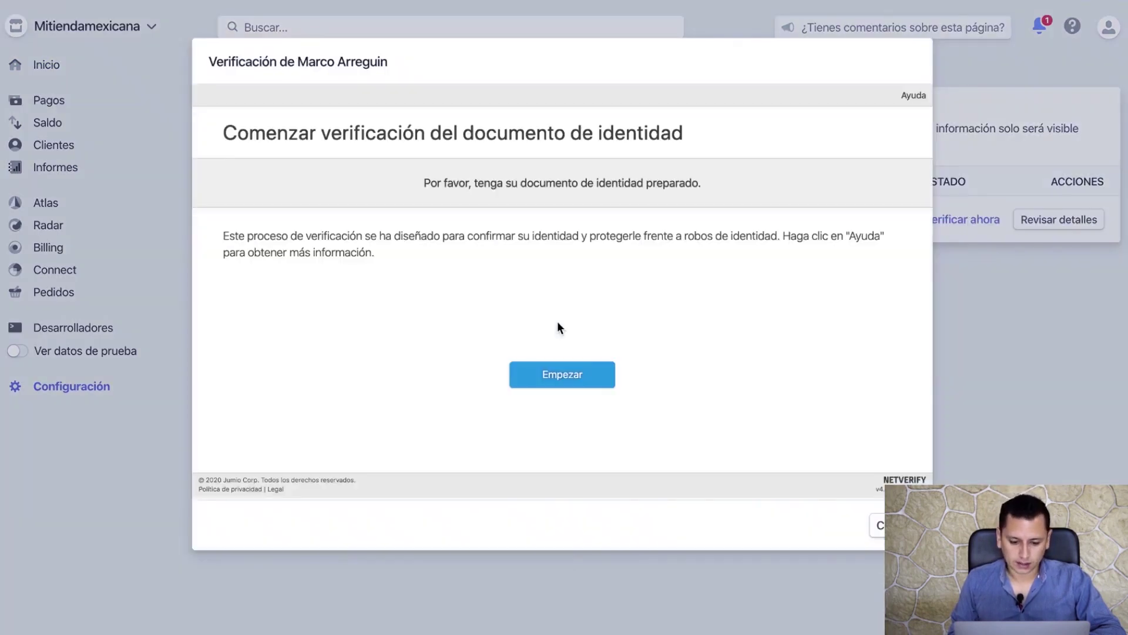
left_click(568, 381)
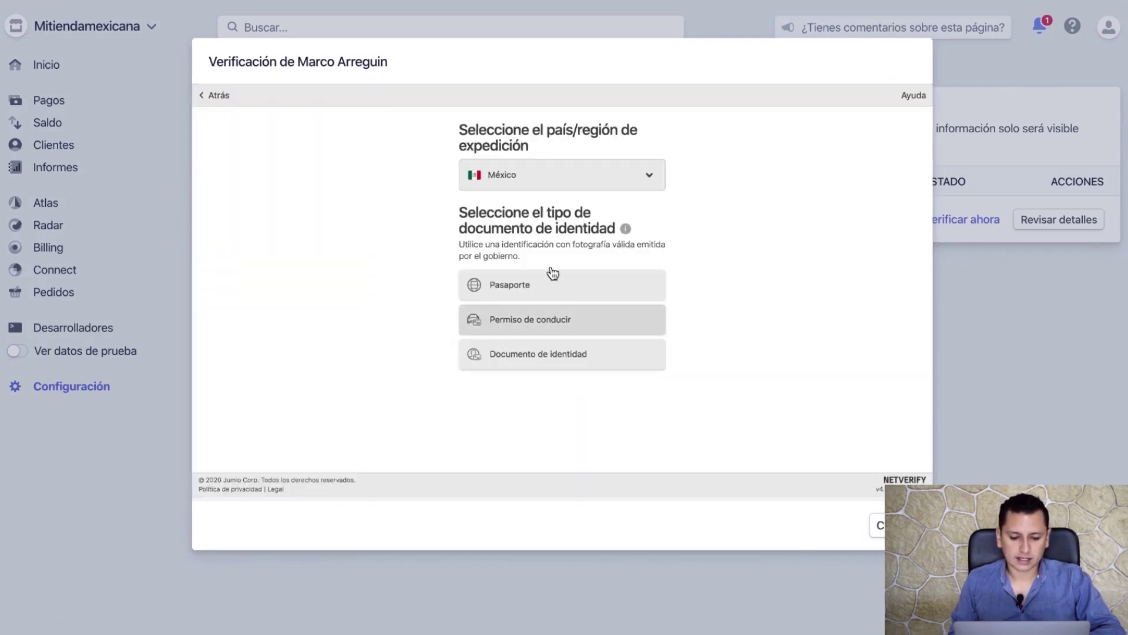
left_click(564, 360)
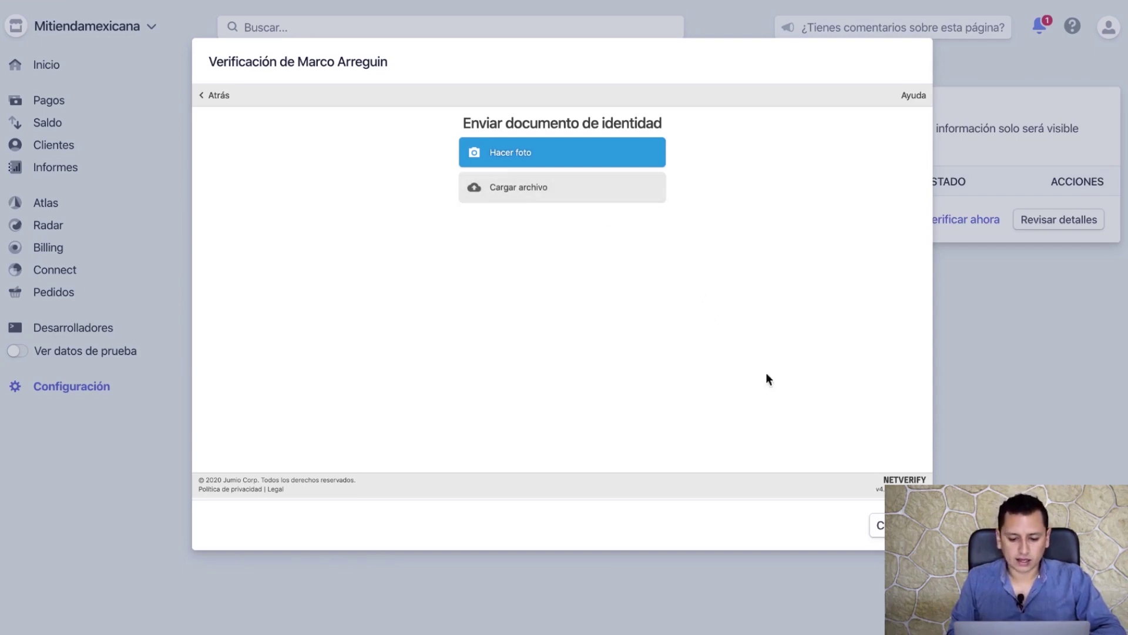
left_click(877, 524)
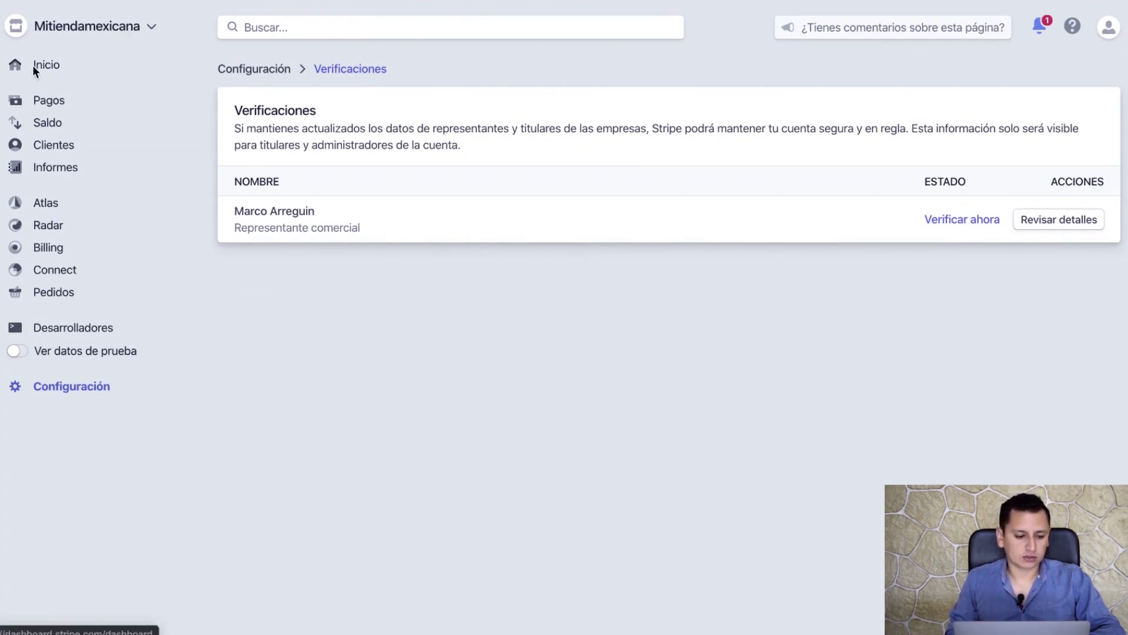
- Go back to the Stripe home, then open Configuración in the sidebar
left_click(57, 66)
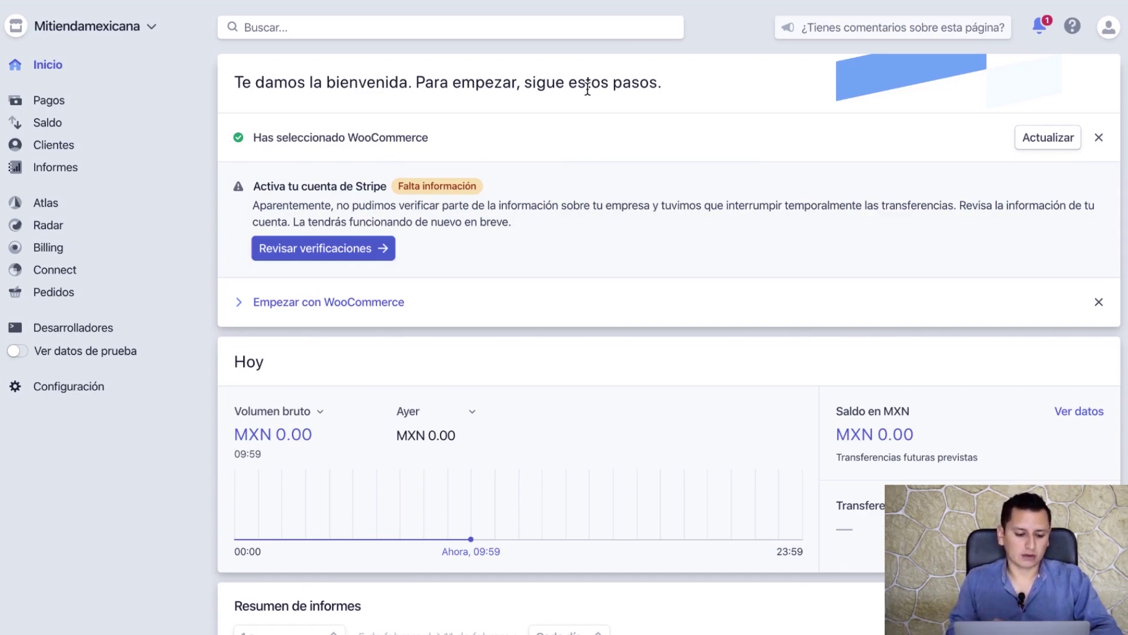
left_click(81, 388)
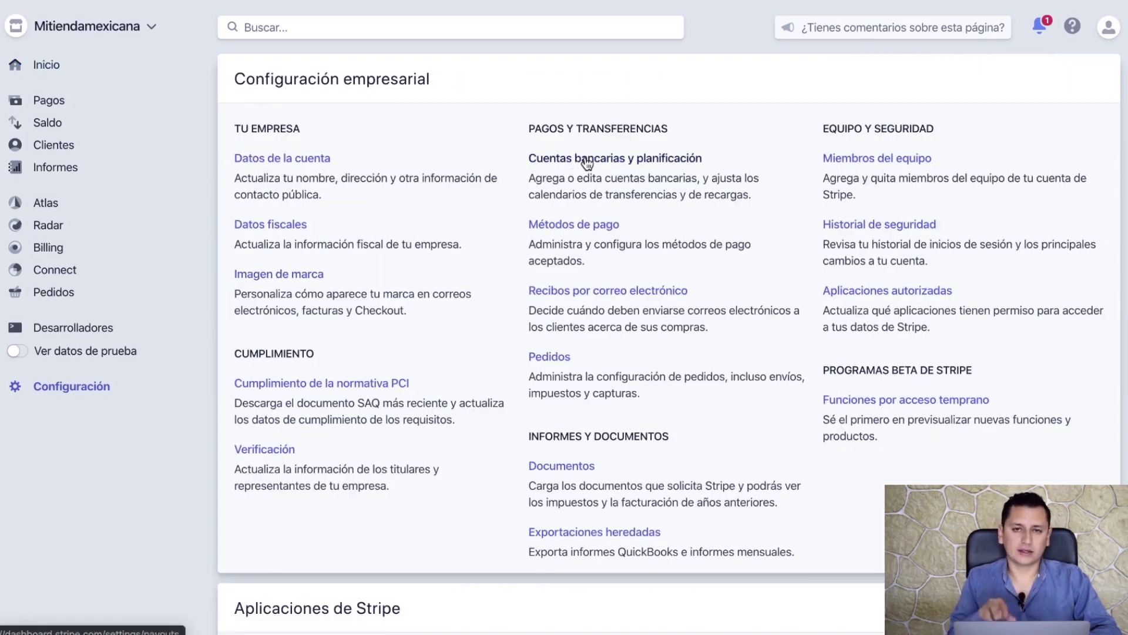
left_click(609, 162)
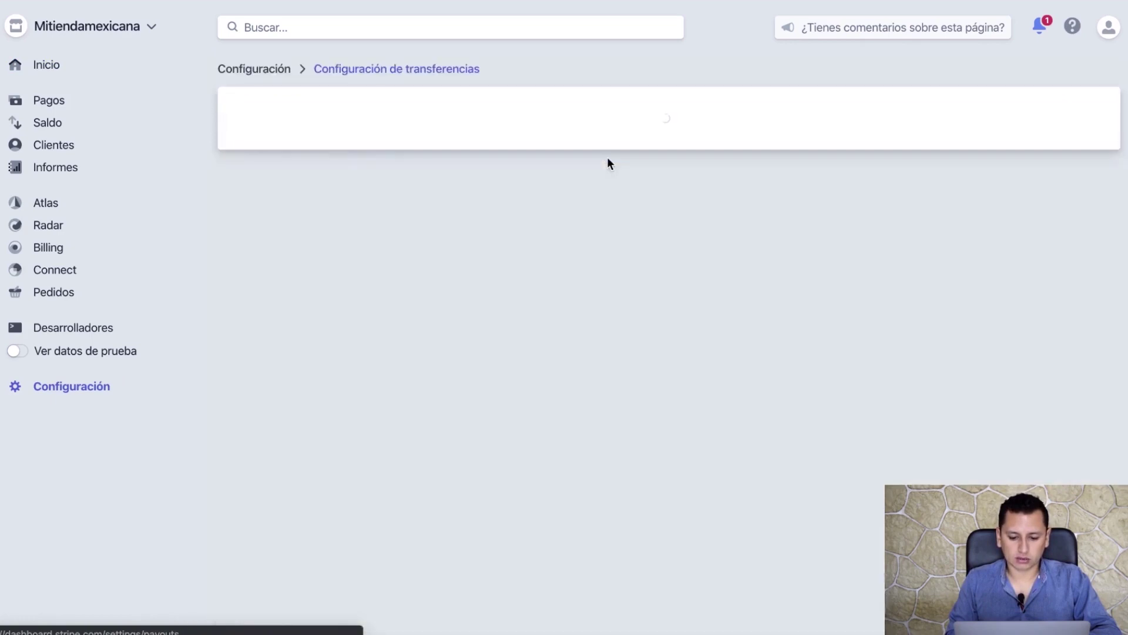
scroll(425, 403, "down", 1)
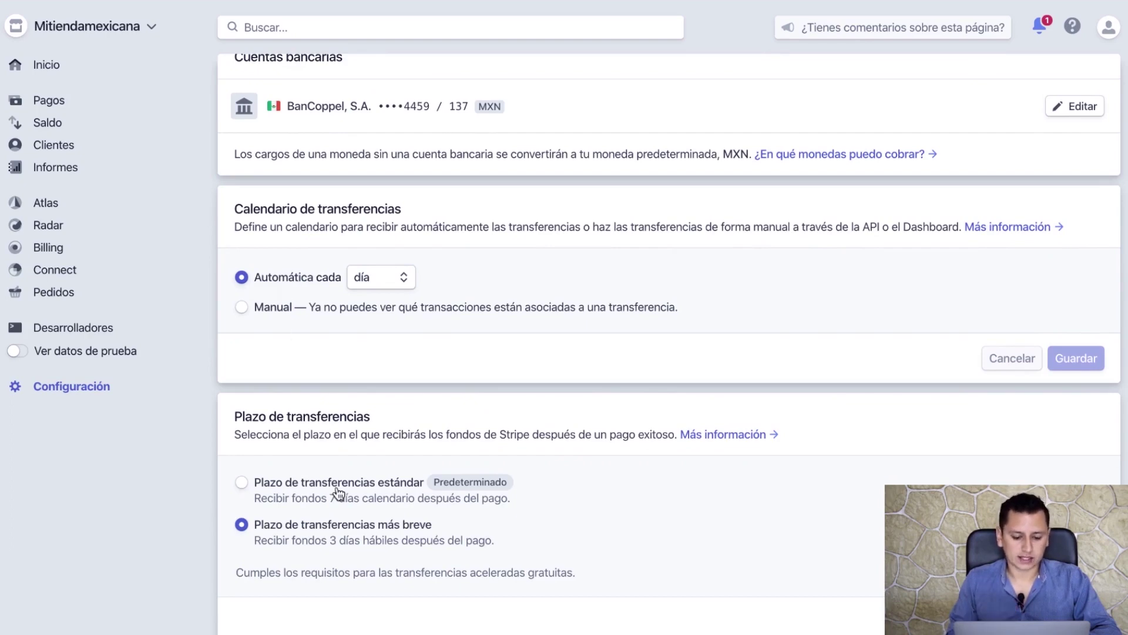
scroll(340, 496, "down", 1)
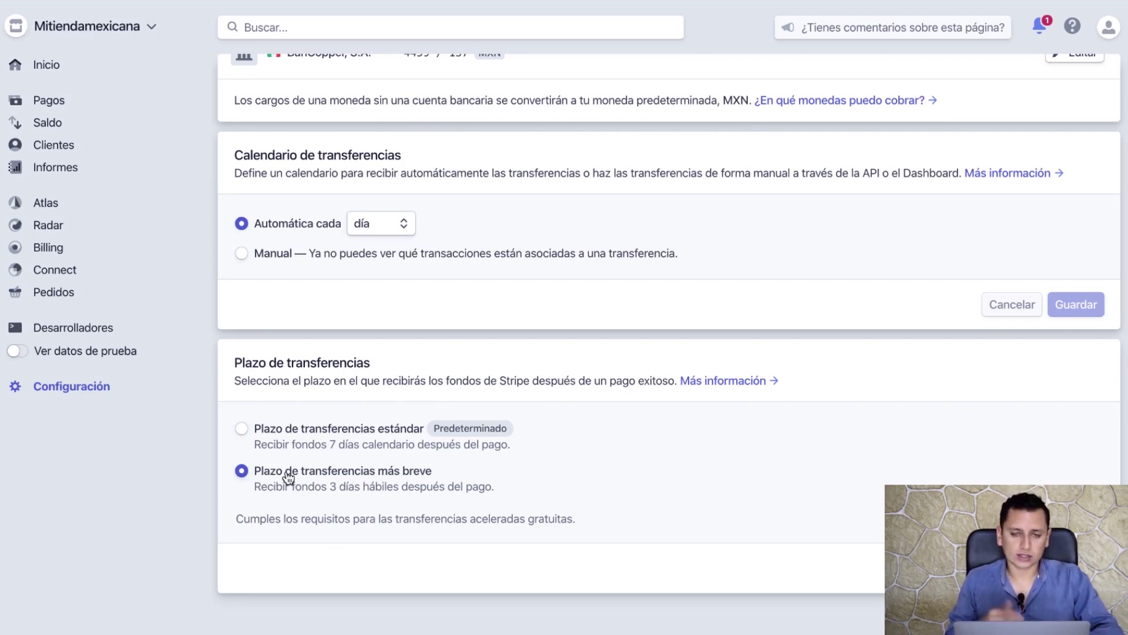
scroll(301, 475, "up", 2)
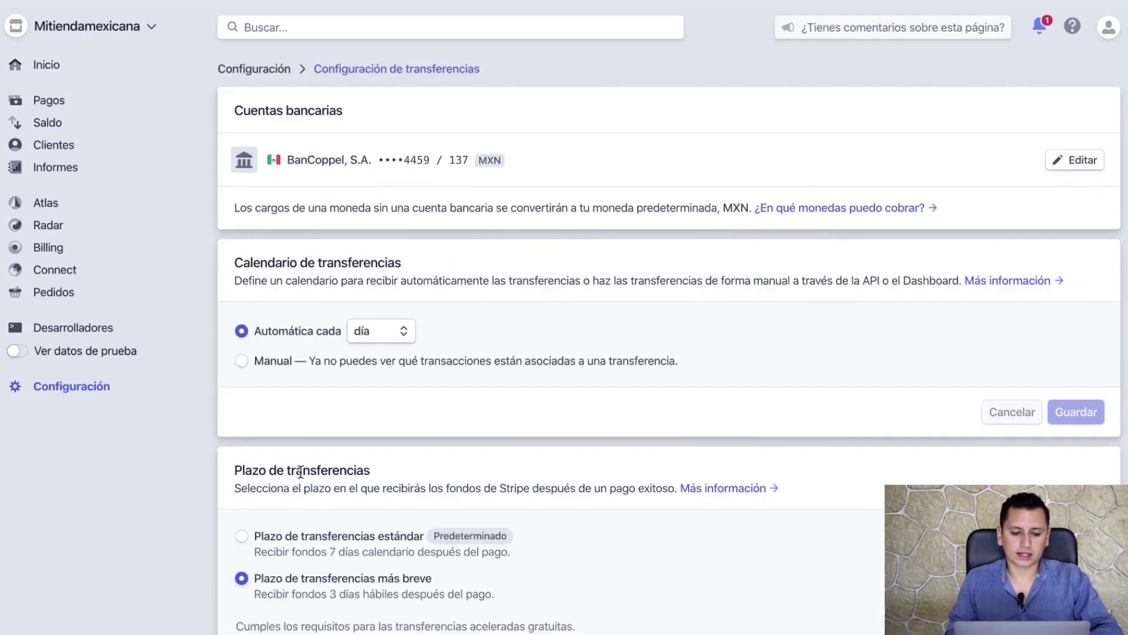
- Look at Stripe's payments list, which is still empty
left_click(54, 102)
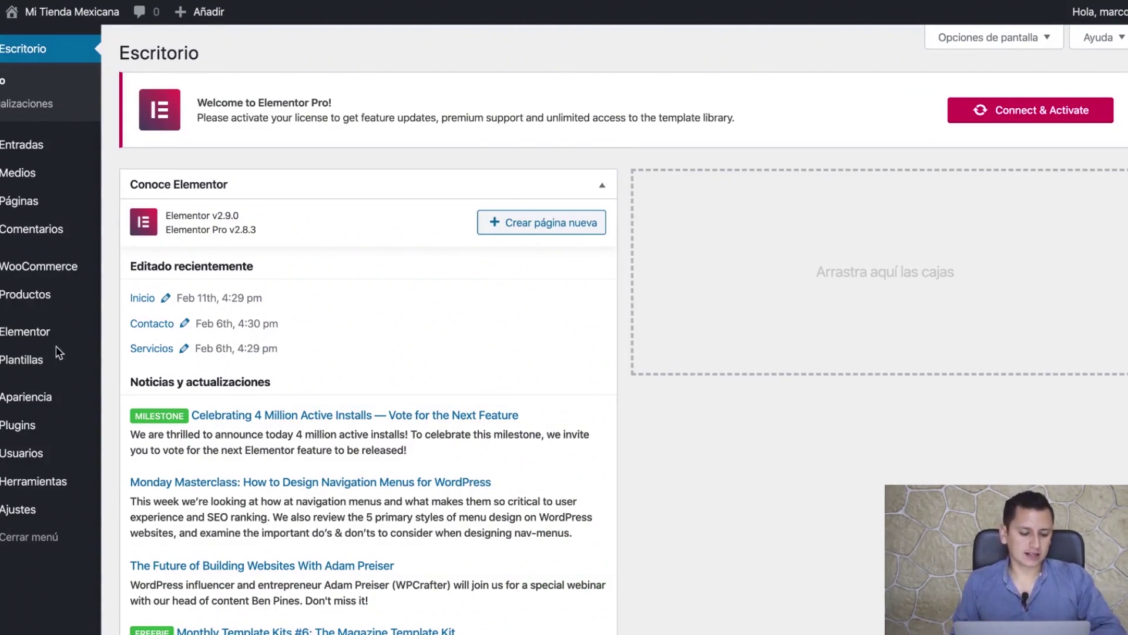
- Search 'stripe' under Añadir nuevo, then install and activate WooCommerce Stripe Payment Gateway
left_click(63, 434)
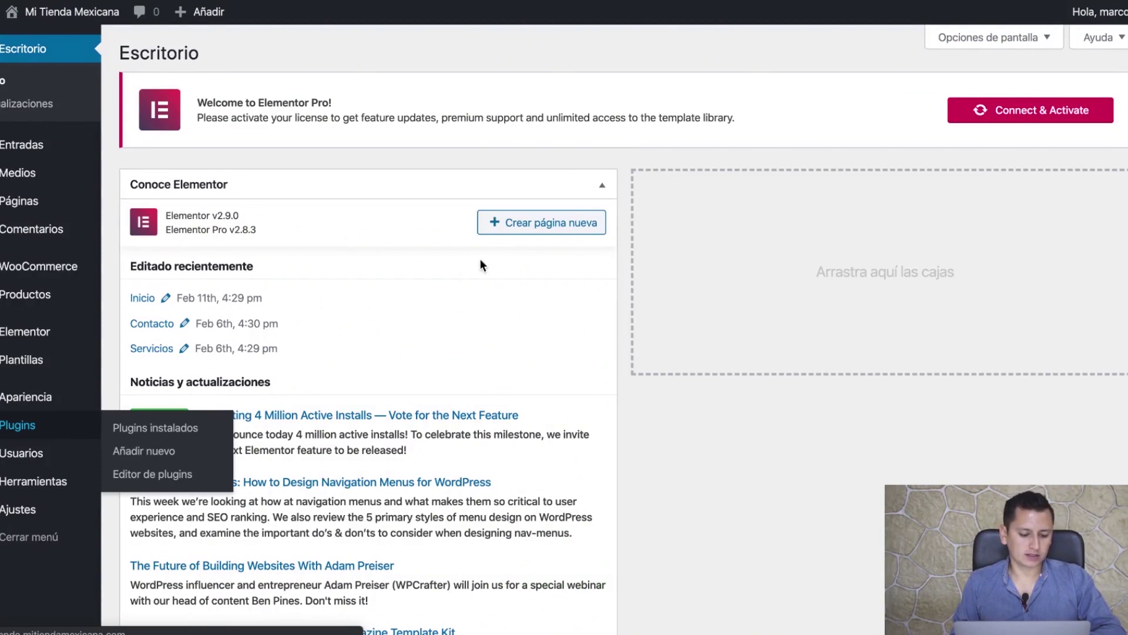
left_click(249, 55)
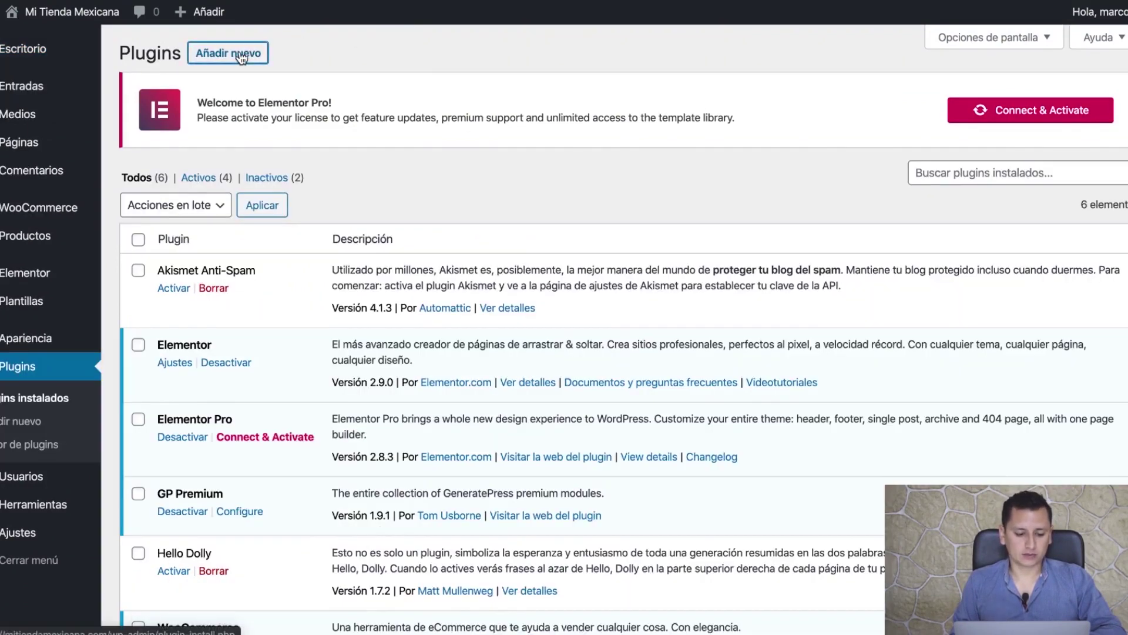
type("stripe")
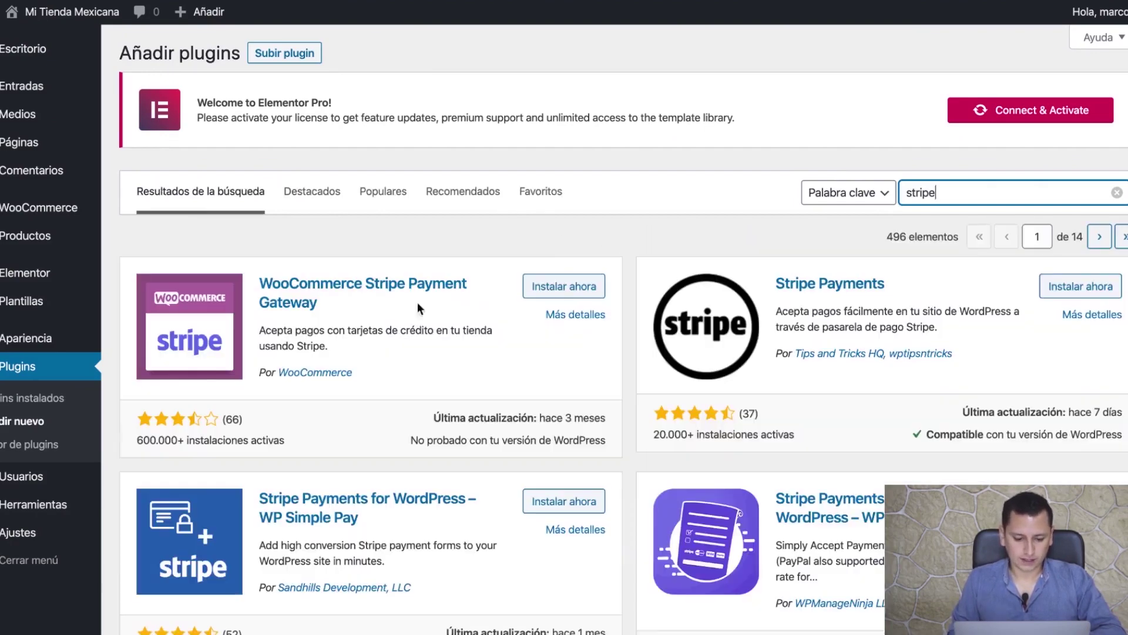
left_click(570, 288)
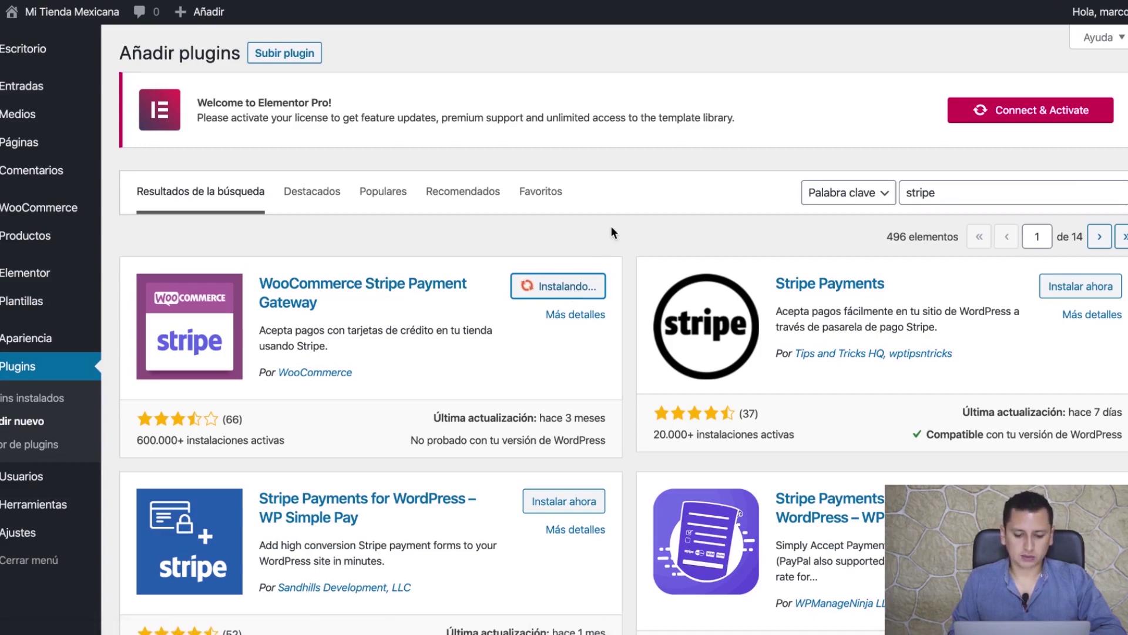
left_click(586, 287)
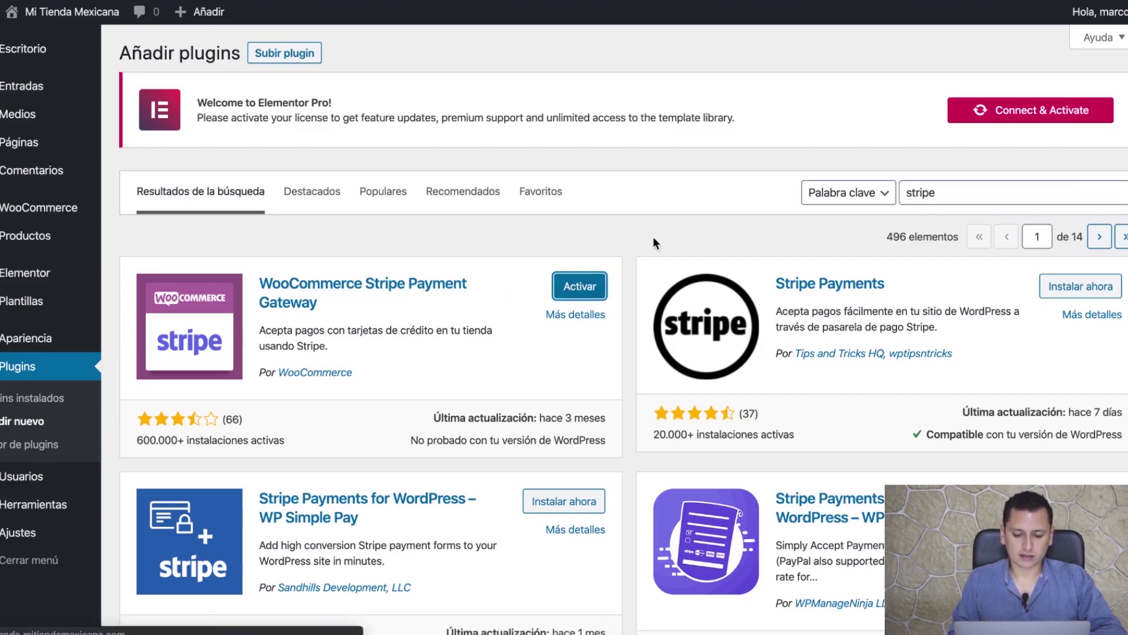
scroll(456, 256, "down", 1)
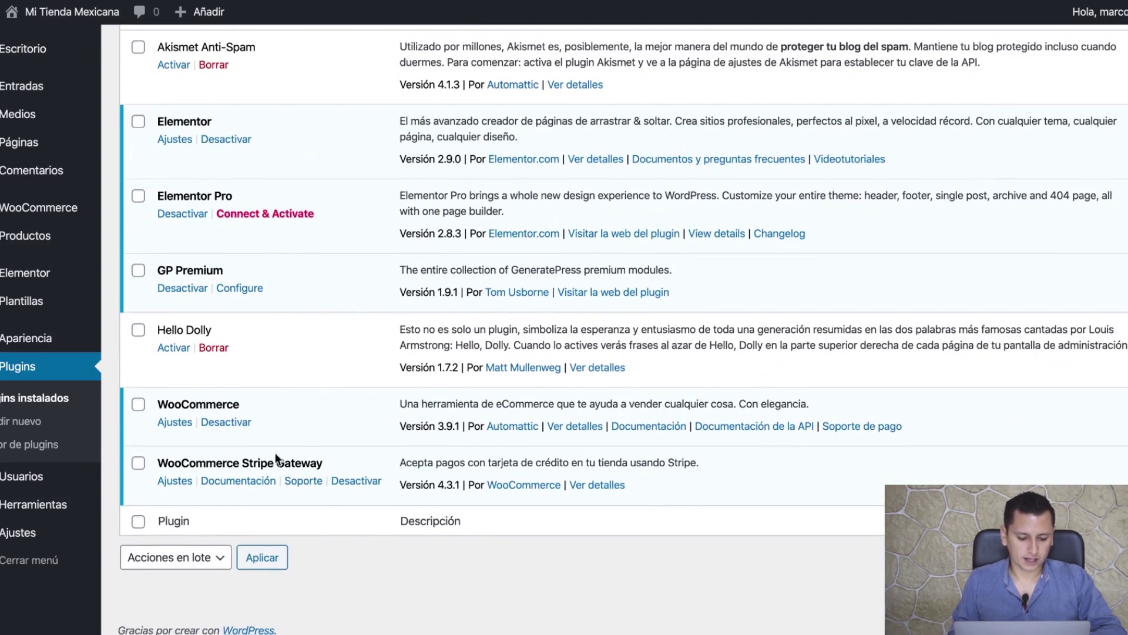
scroll(246, 374, "up", 2)
scroll(257, 492, "down", 1)
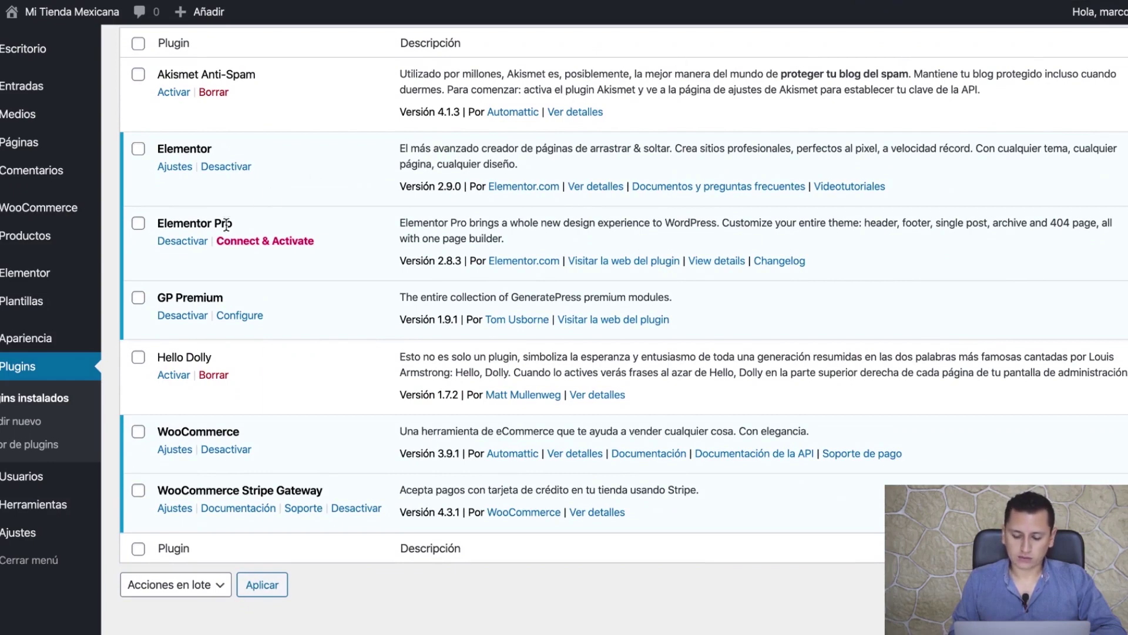
- Open WooCommerce Ajustes > Pagos and review the disabled Stripe methods (card, SEPA, Bancontact, SOFORT, Giropay)
mouse_move(39, 207)
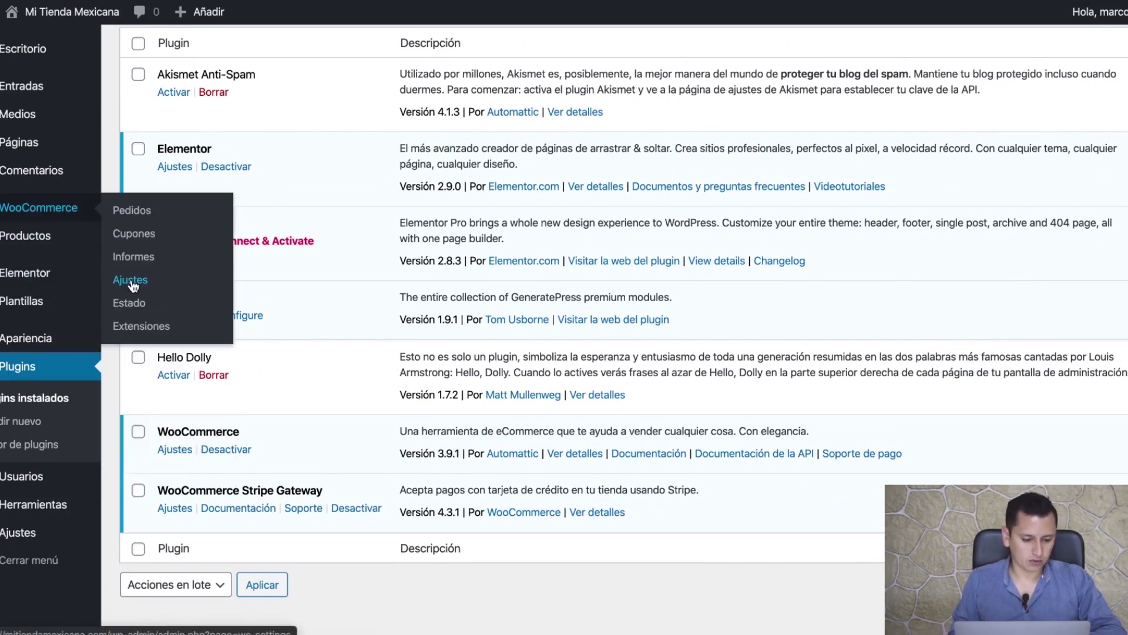
left_click(131, 283)
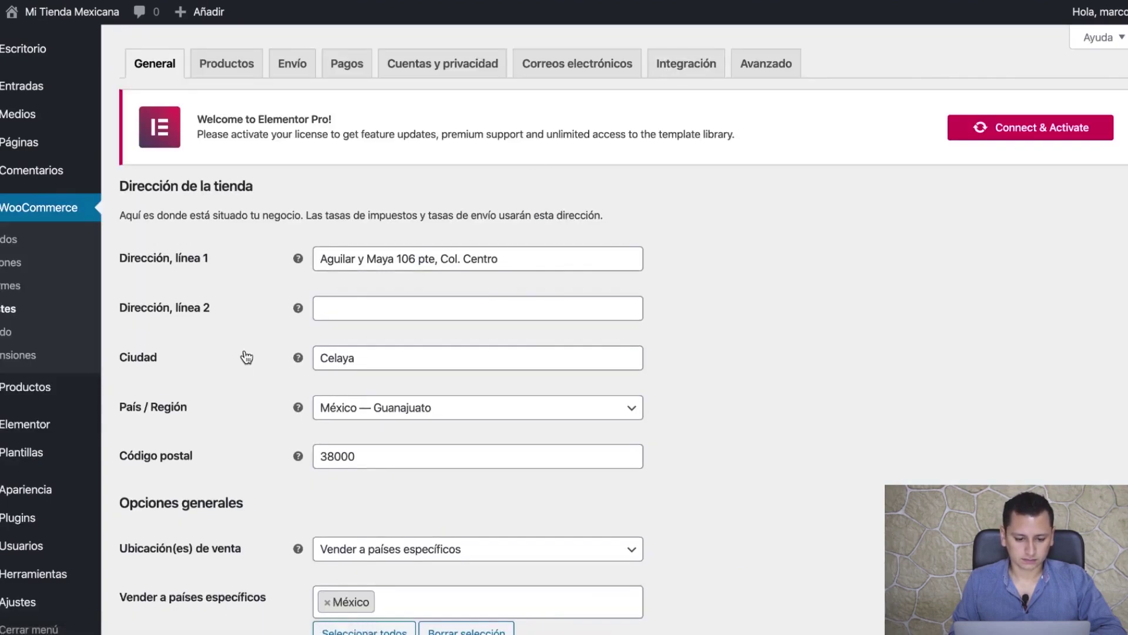
left_click(349, 64)
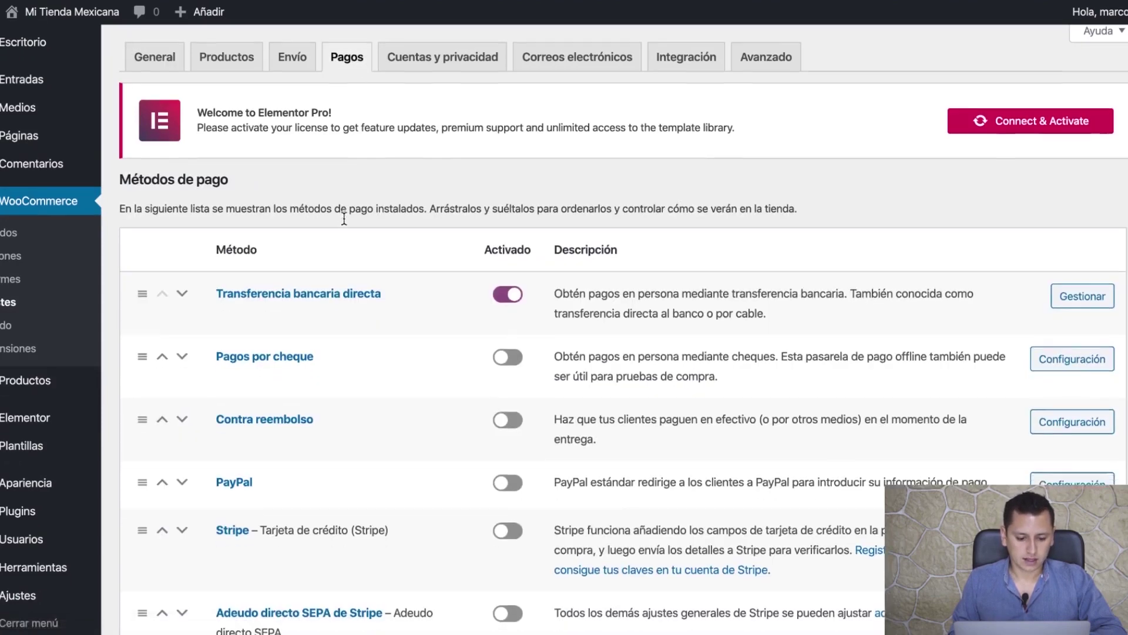
scroll(345, 219, "down", 2)
scroll(269, 447, "down", 3)
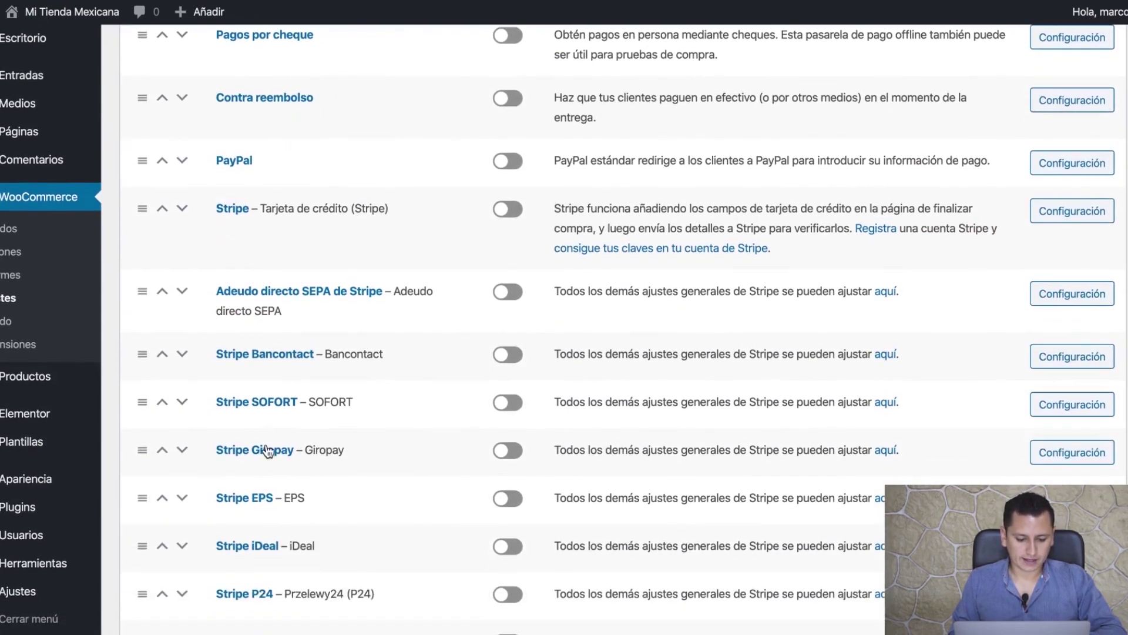
scroll(331, 526, "down", 3)
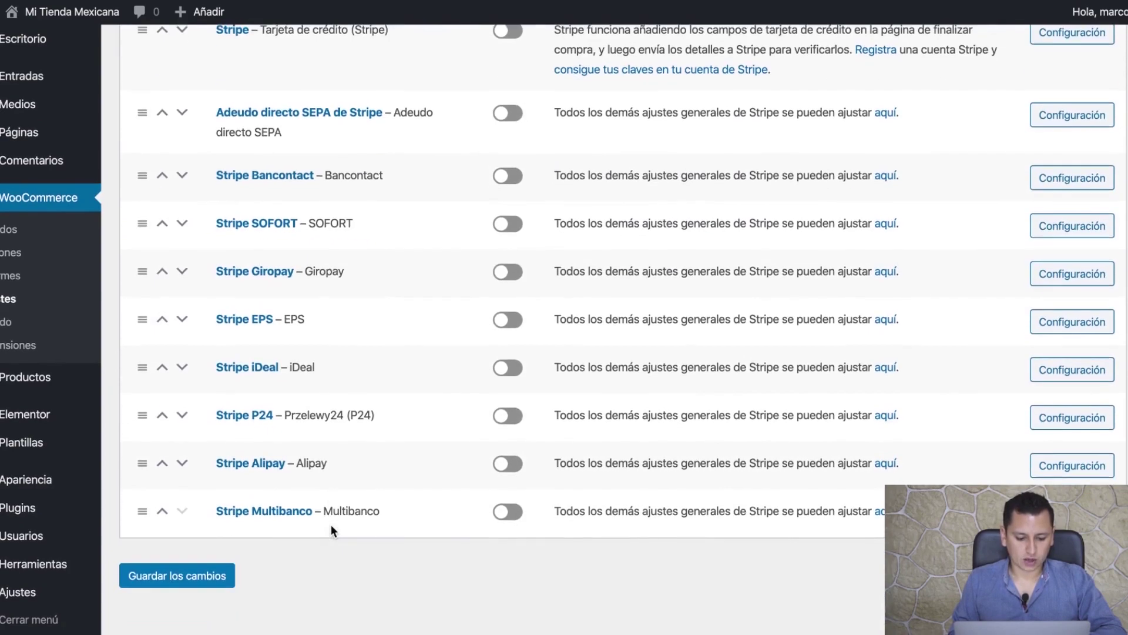
scroll(331, 524, "up", 4)
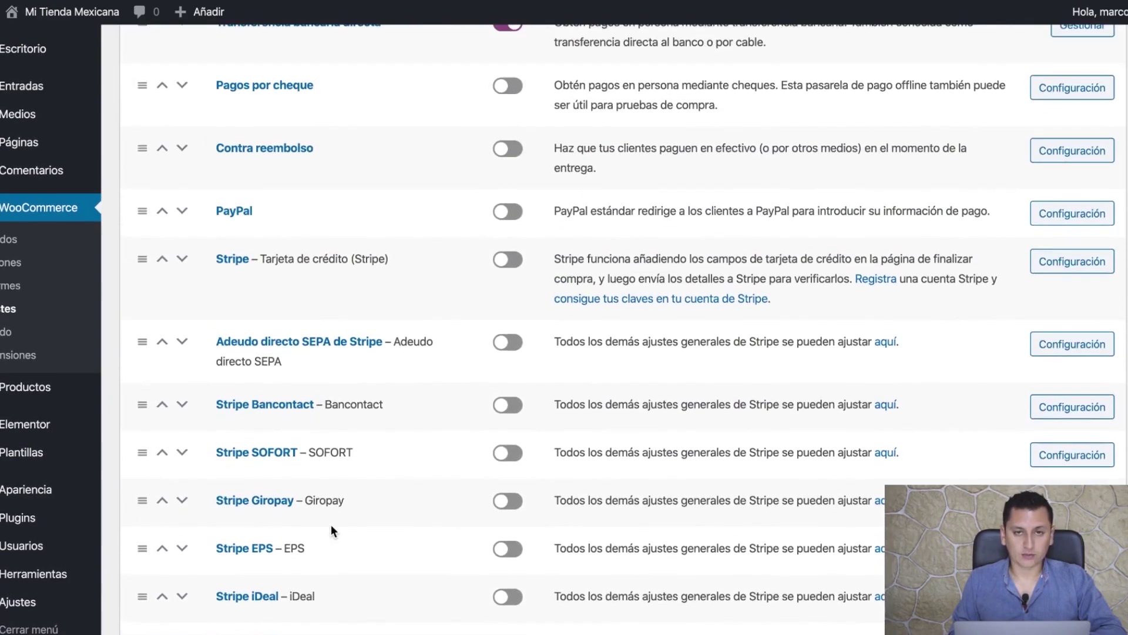
scroll(300, 364, "up", 1)
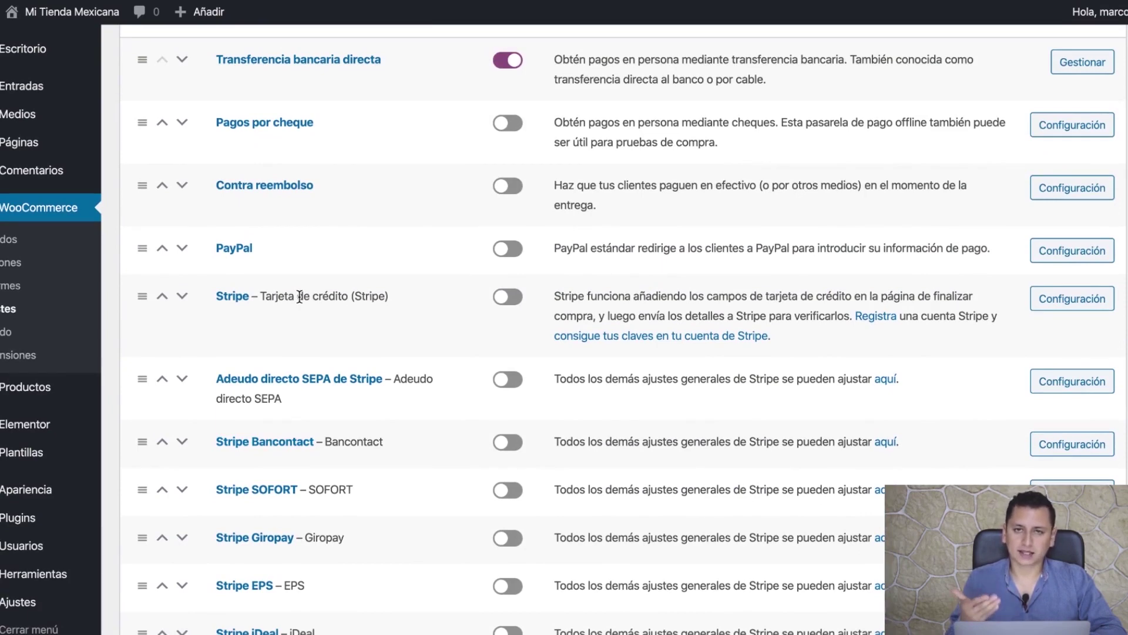
- Open the Stripe card method settings and add 'débito y' to its title
left_click(1074, 307)
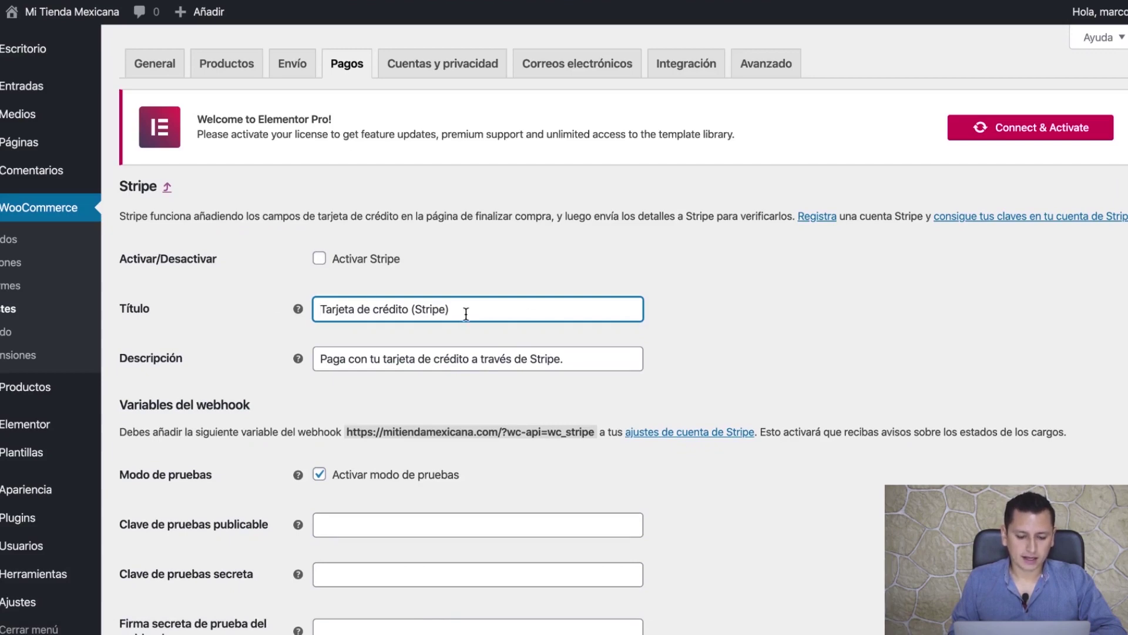
left_click(373, 308)
type("débito y")
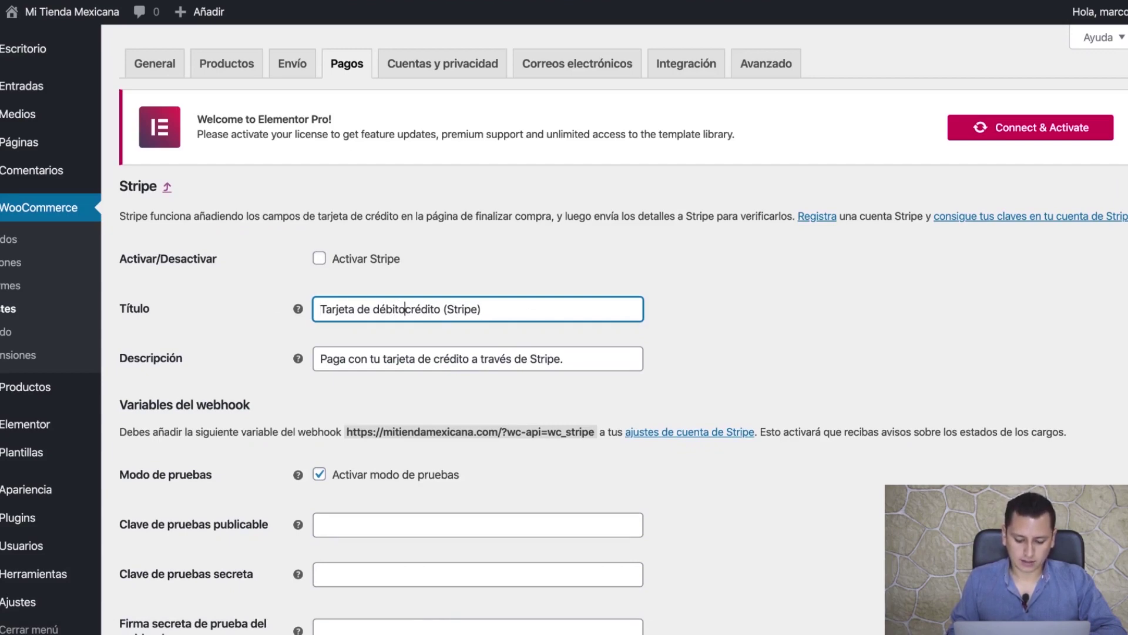
left_click(701, 314)
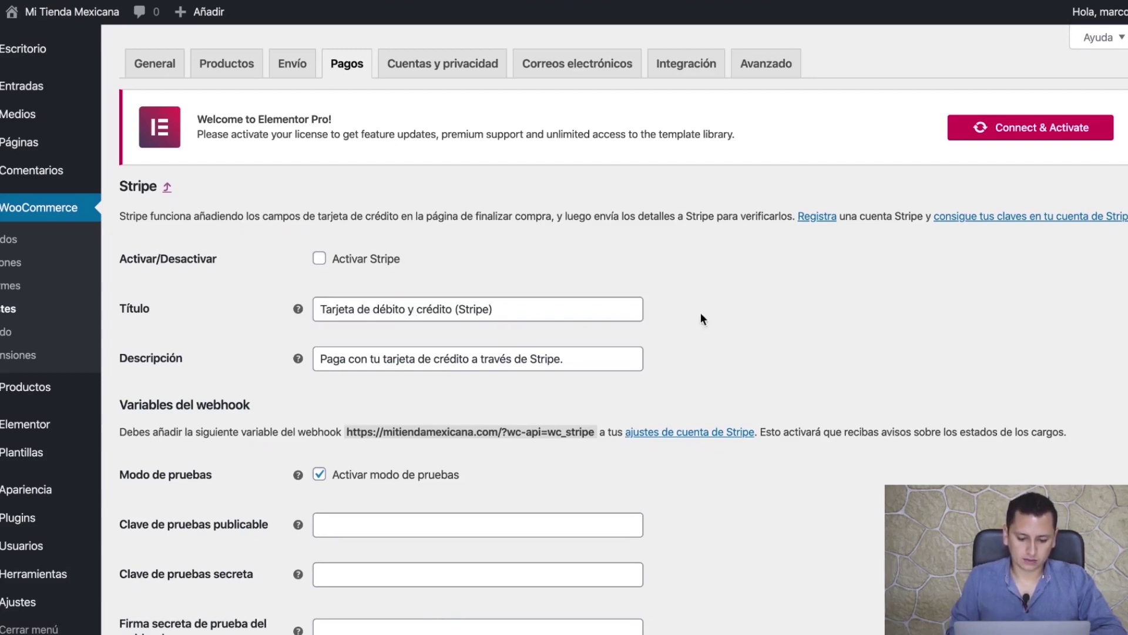
- Enable 'Activar modo de pruebas' so the empty test publishable key field appears
scroll(460, 370, "down", 2)
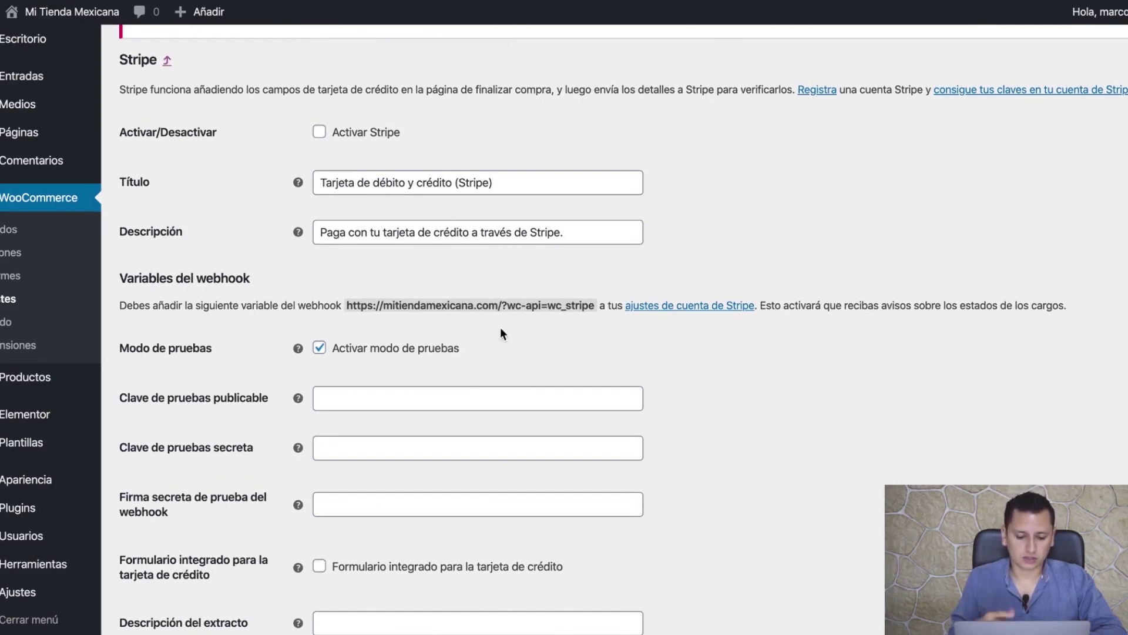
scroll(499, 335, "down", 3)
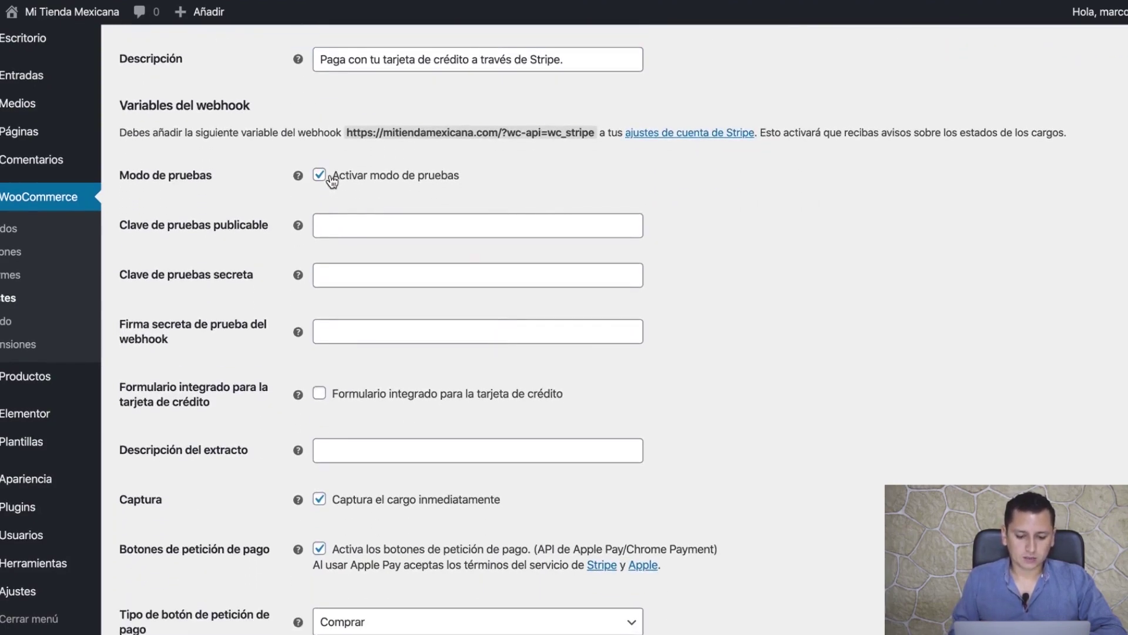
left_click(319, 176)
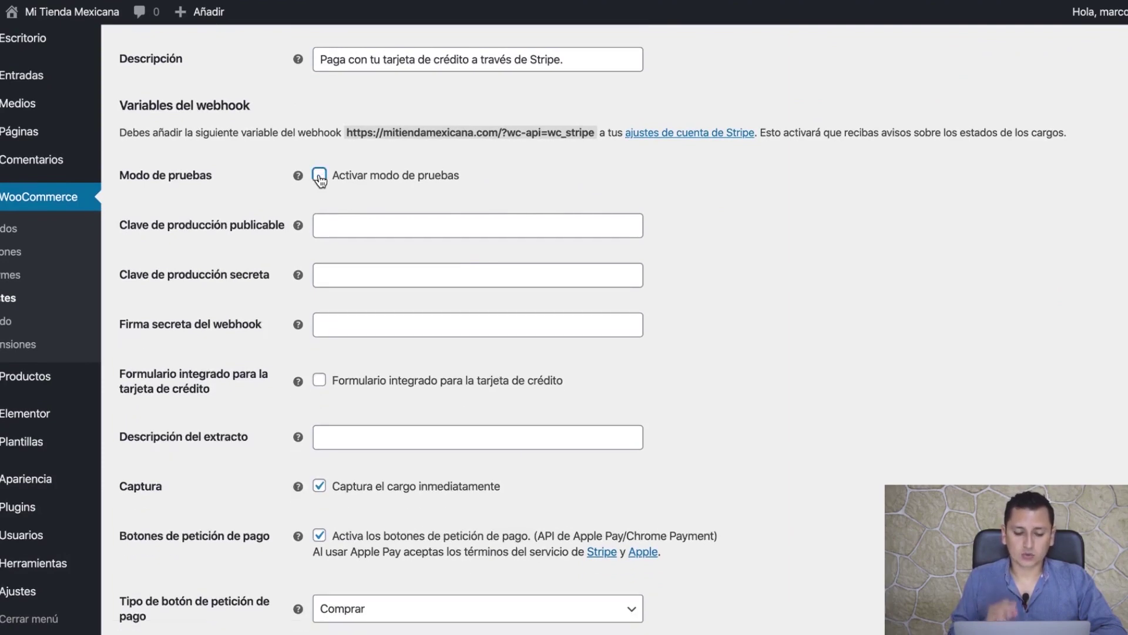
left_click(319, 176)
left_click(319, 177)
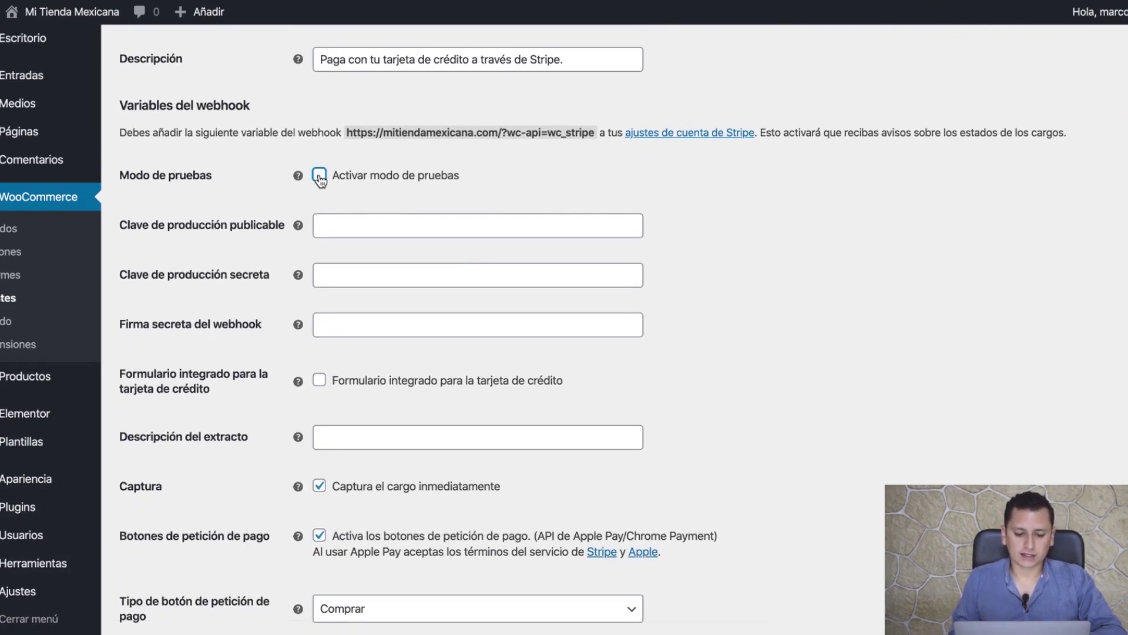
left_click(319, 176)
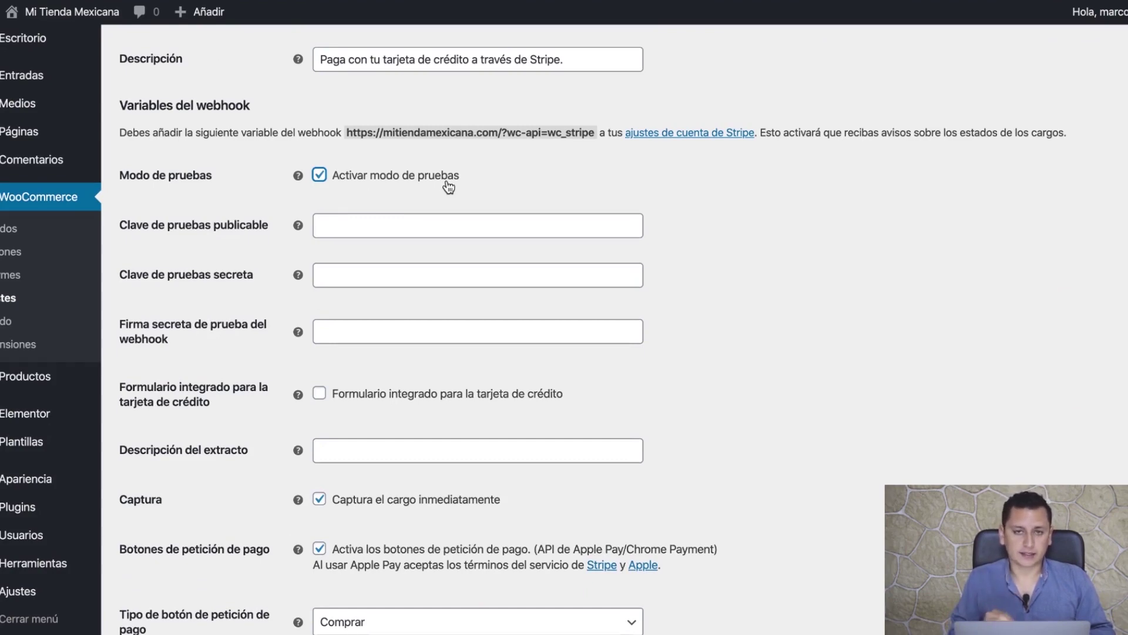
left_click(408, 222)
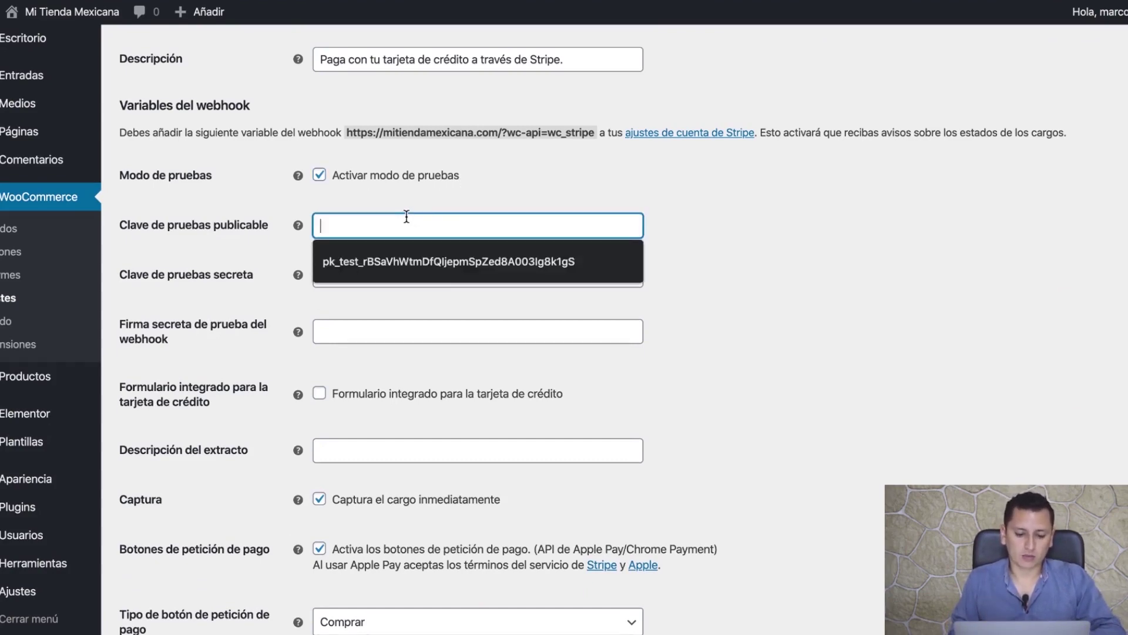
left_click(711, 225)
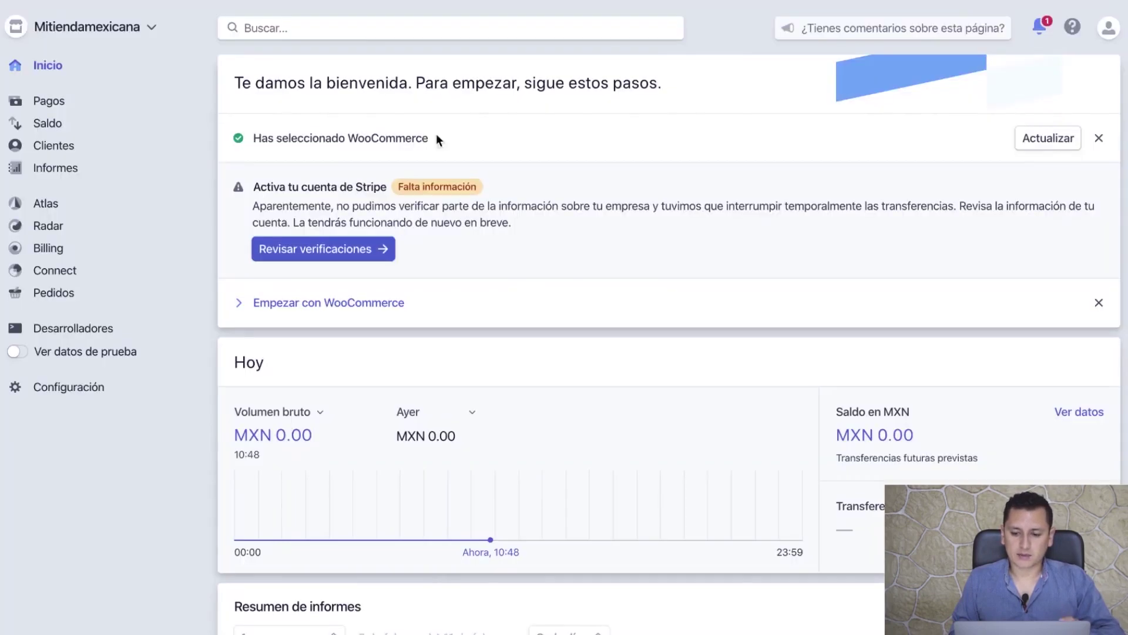
- Show Stripe's test API keys and paste the pk_test publishable key into WooCommerce
left_click(66, 334)
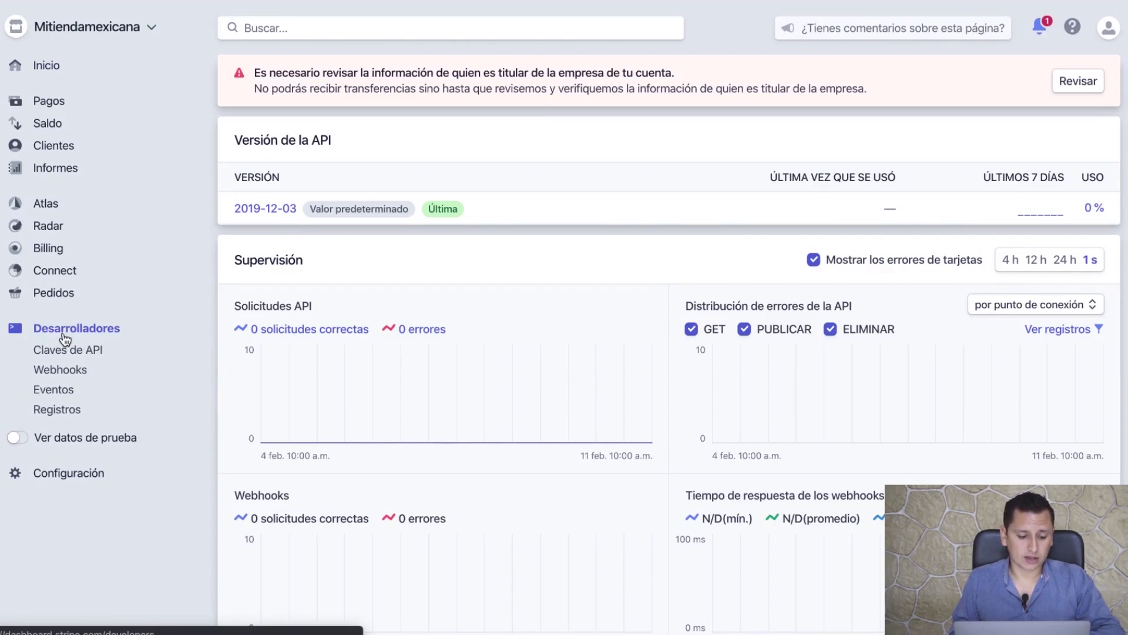
left_click(69, 352)
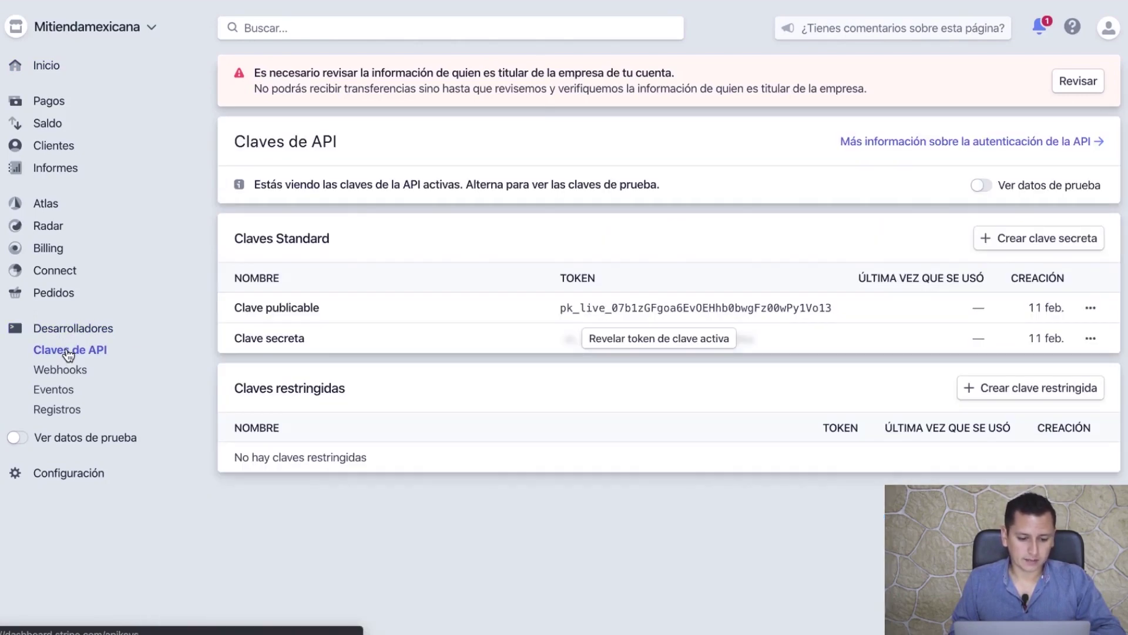
left_click(17, 439)
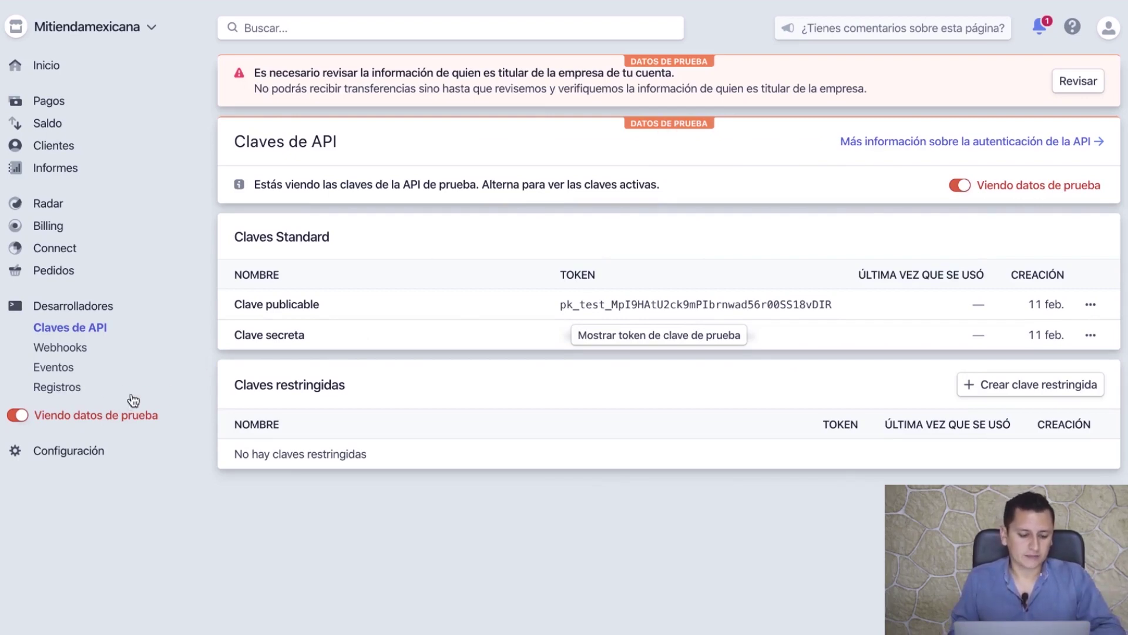
double_click(632, 304)
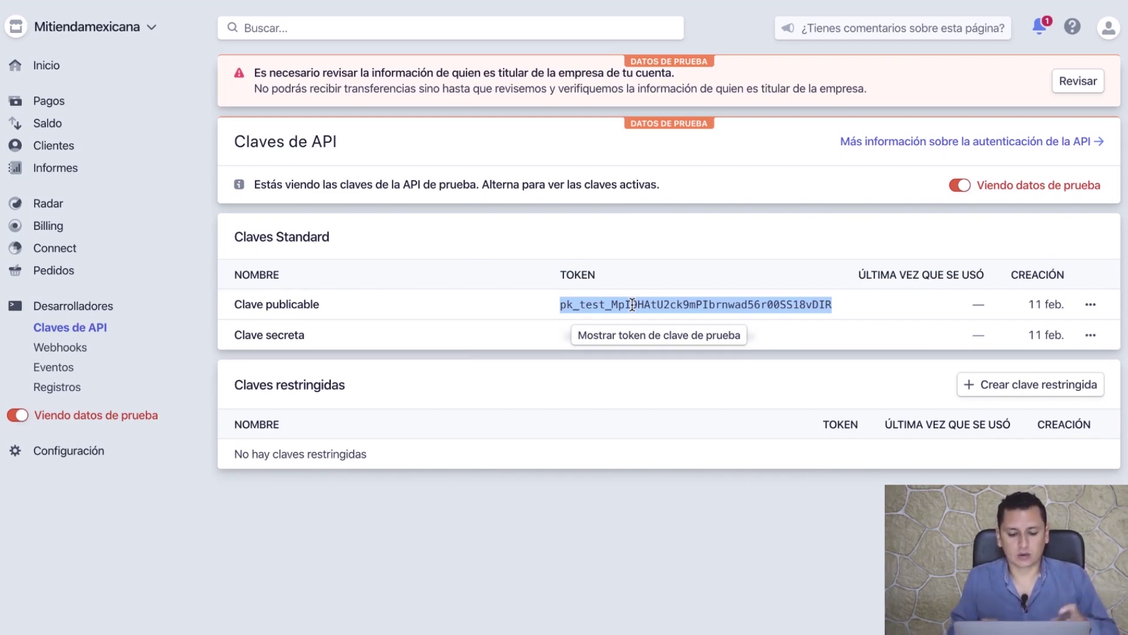
key("ctrl+Tab")
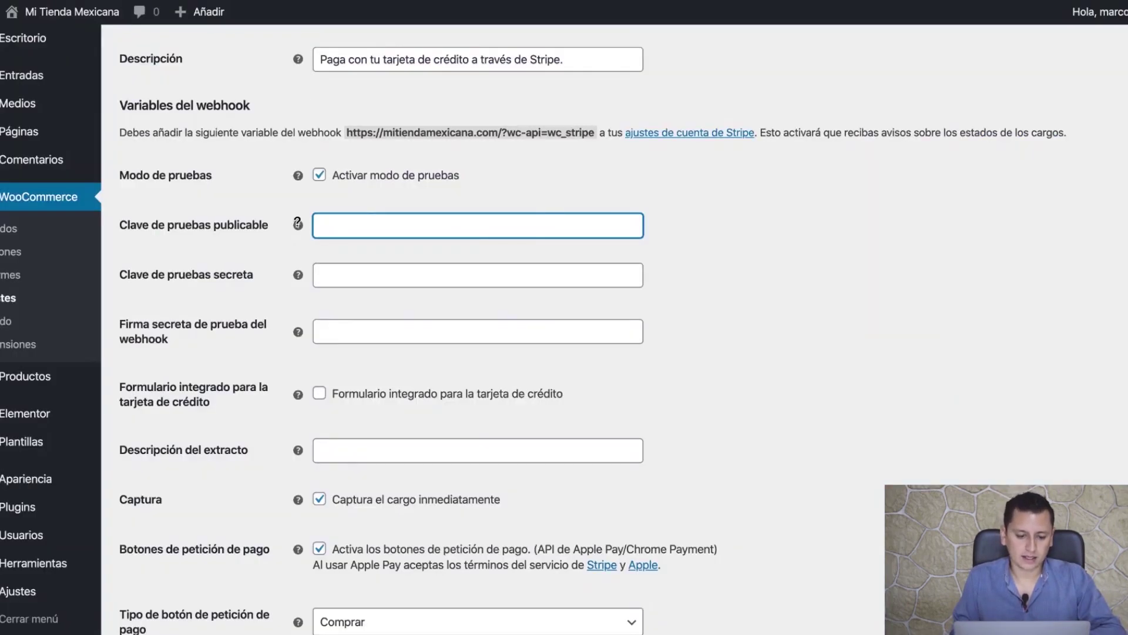
left_click(333, 224)
key("ctrl+v")
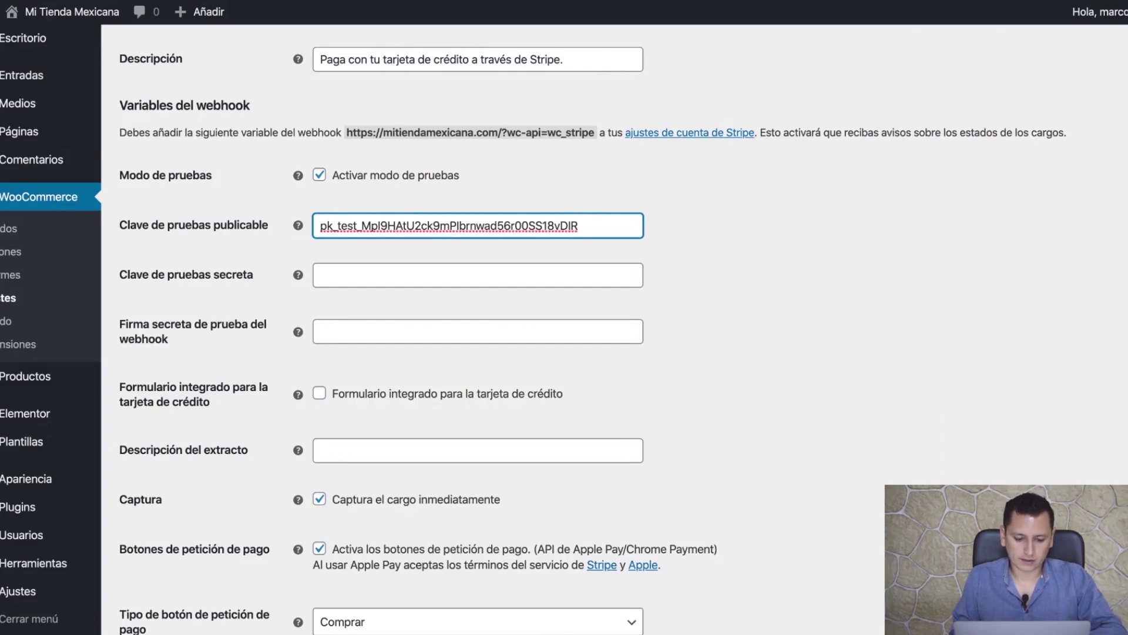
- Reveal the sk_test secret key and paste it into WooCommerce's test secret key field
key("ctrl+Tab")
left_click(634, 339)
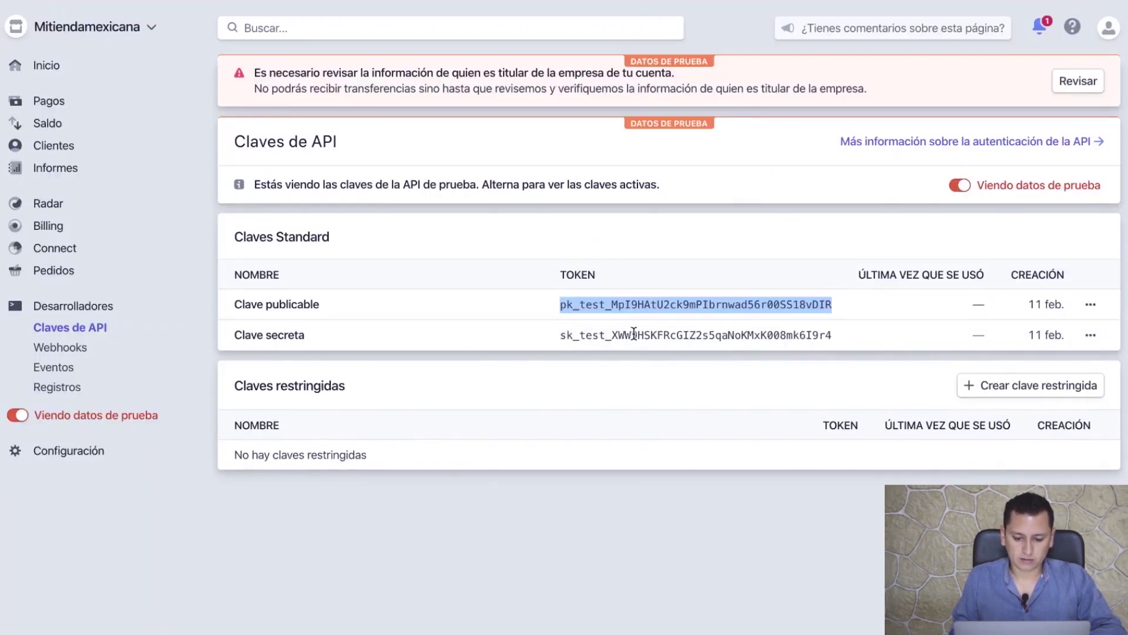
left_click(639, 335)
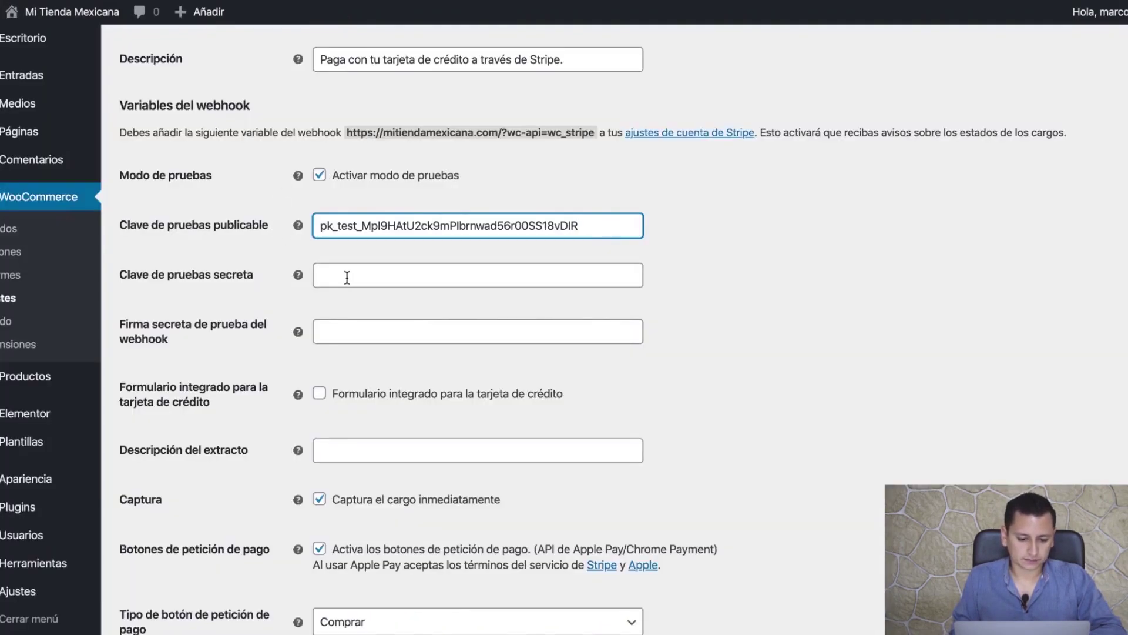
left_click(346, 277)
key("super+v")
left_click(732, 272)
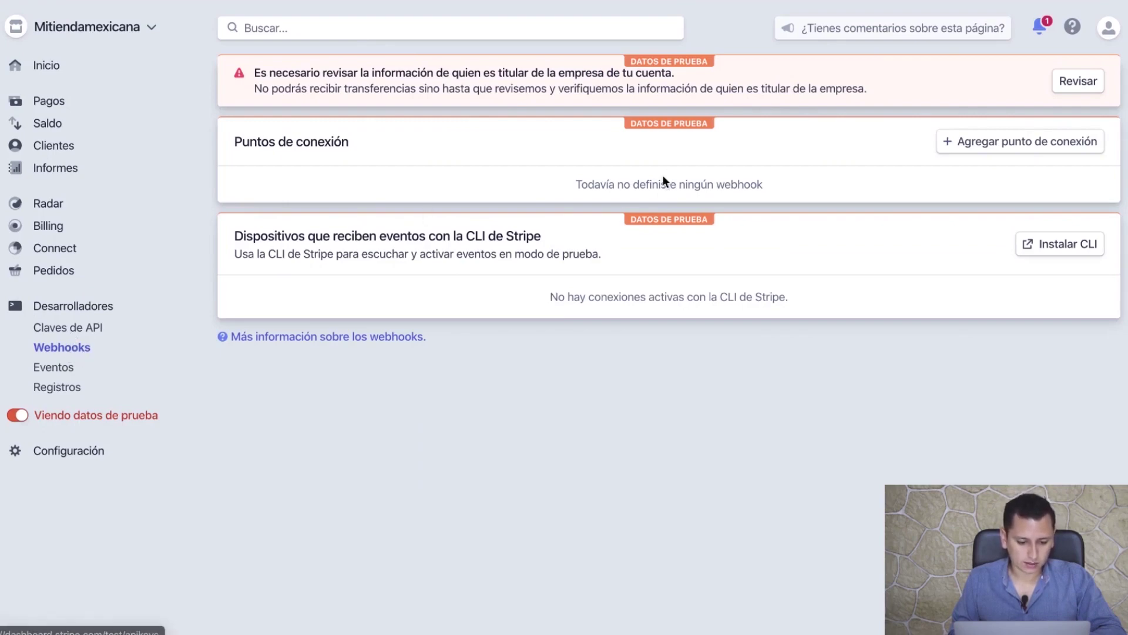
left_click(1013, 141)
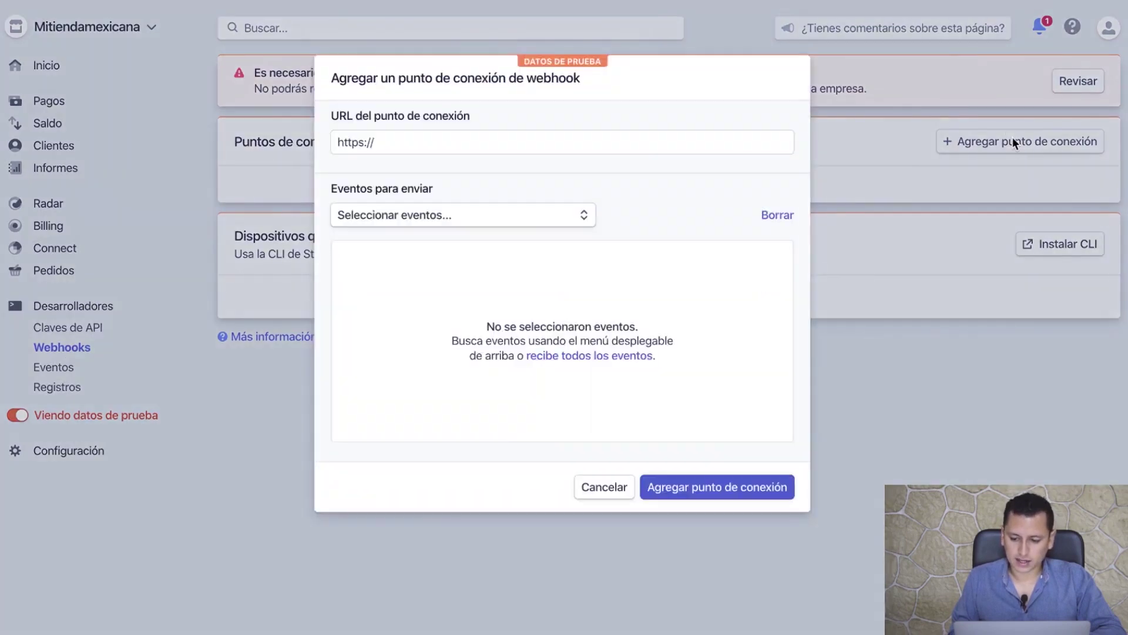
left_click(584, 354)
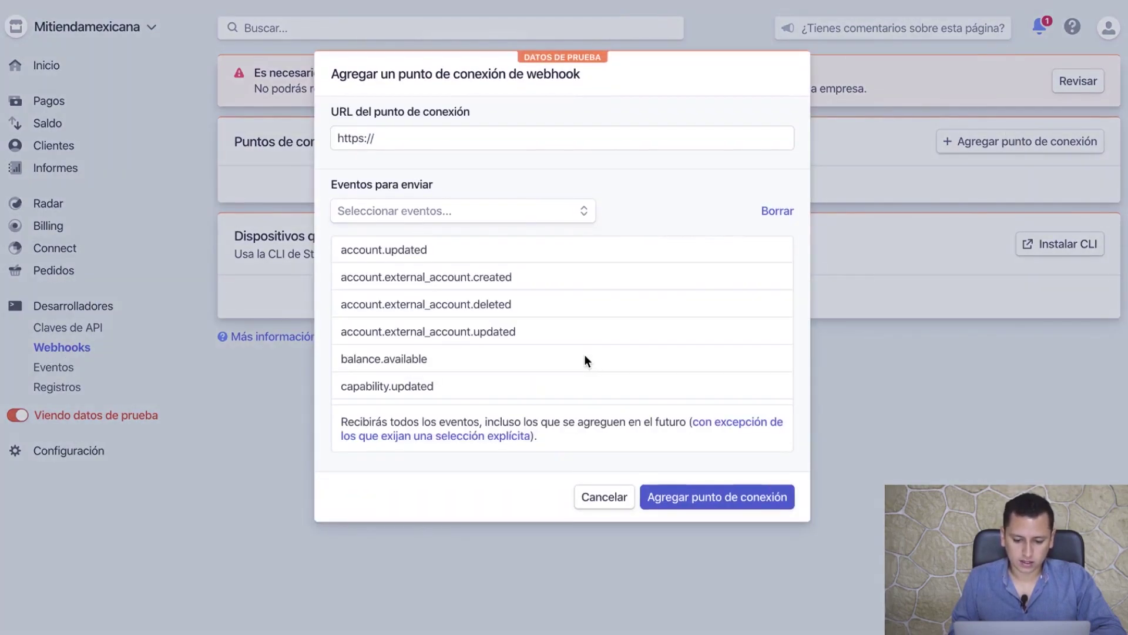
left_click(494, 129)
type("mij")
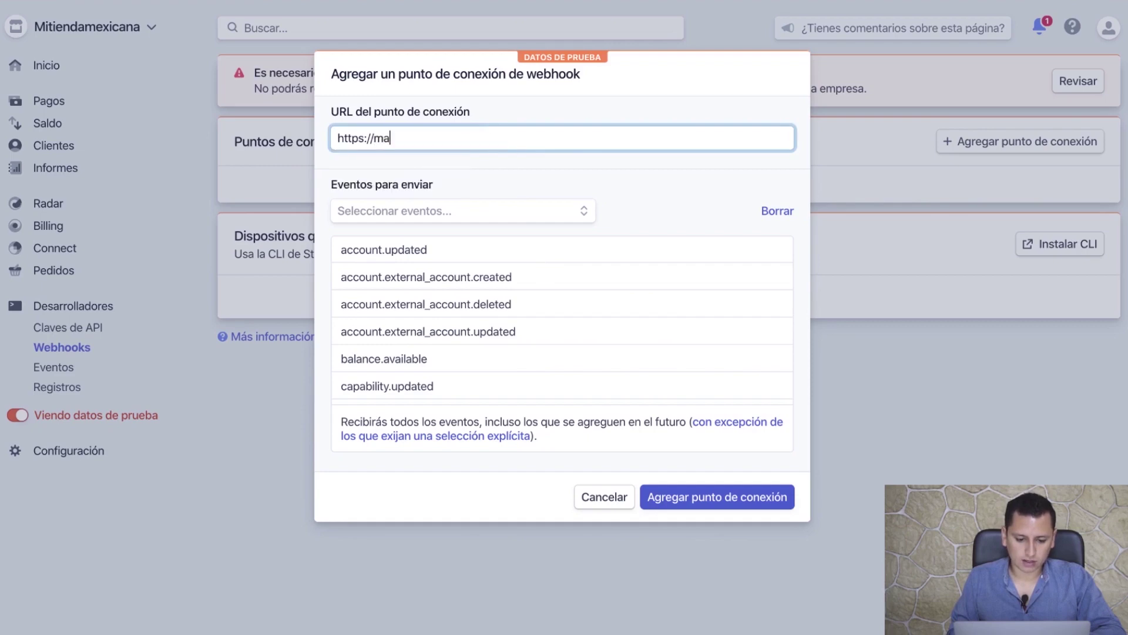
key("BackSpace")
key("BackSpace")
key("BackSpace")
left_click(455, 161)
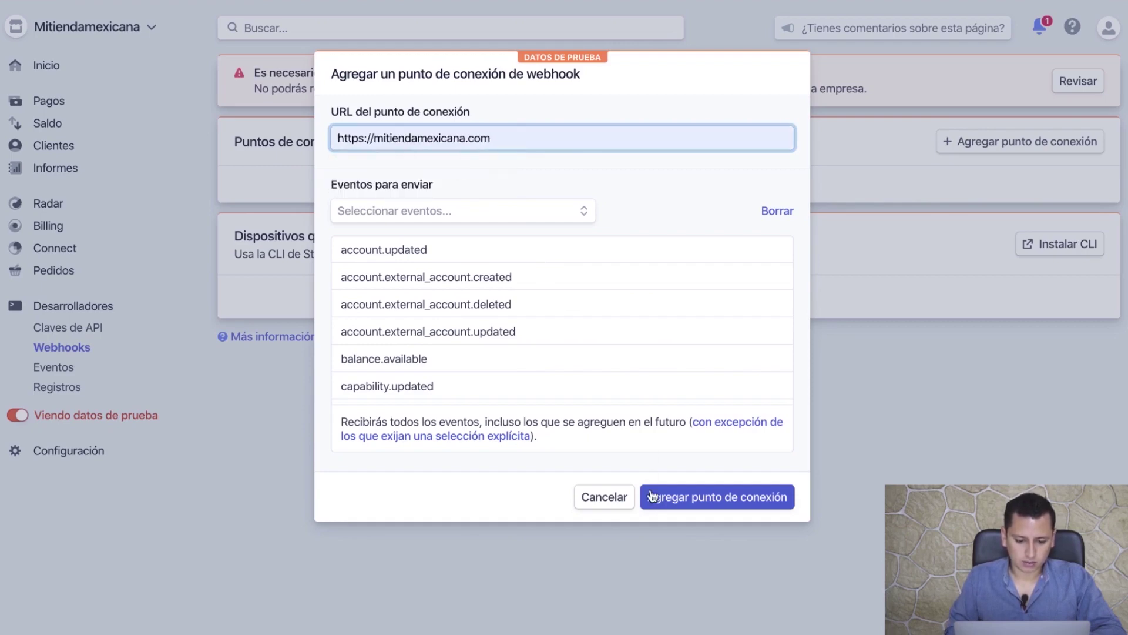
left_click(682, 500)
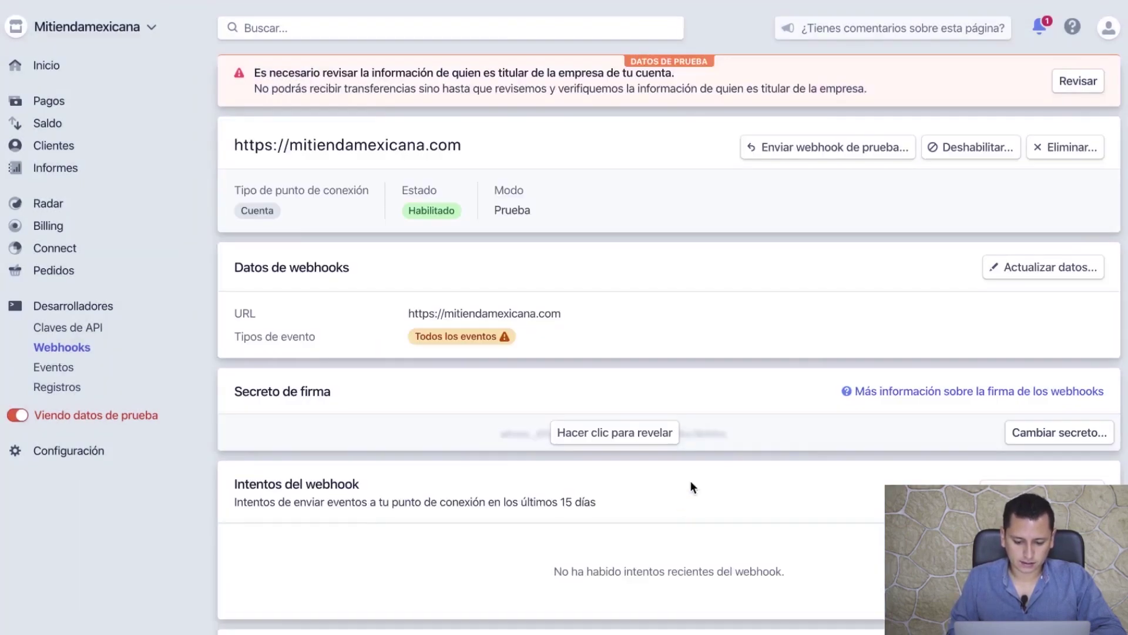
left_click(605, 435)
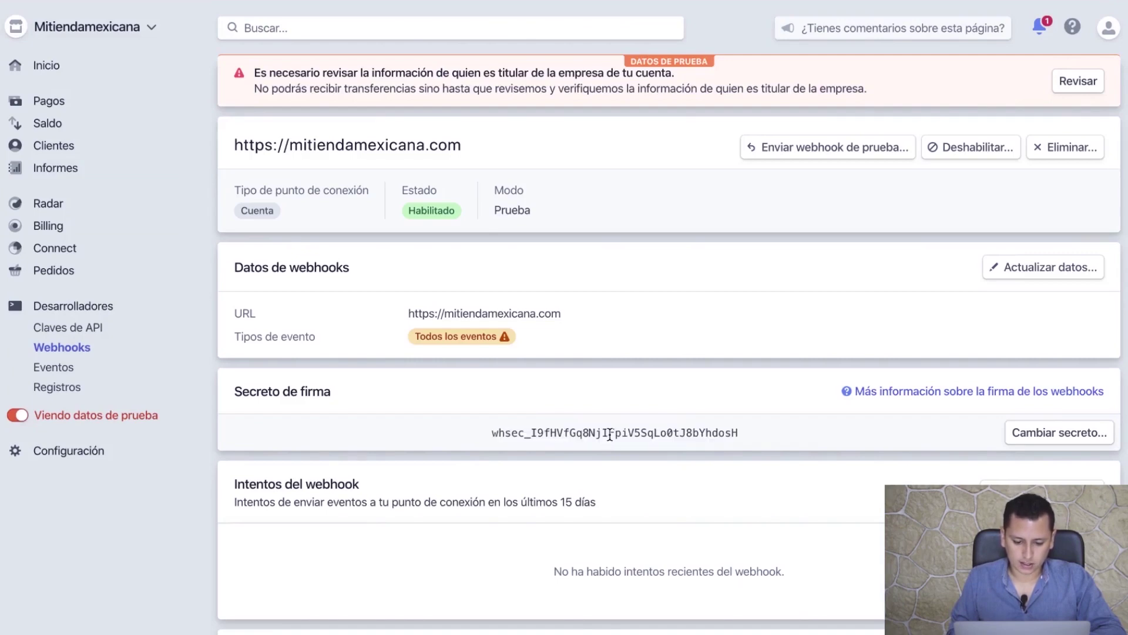
double_click(622, 432)
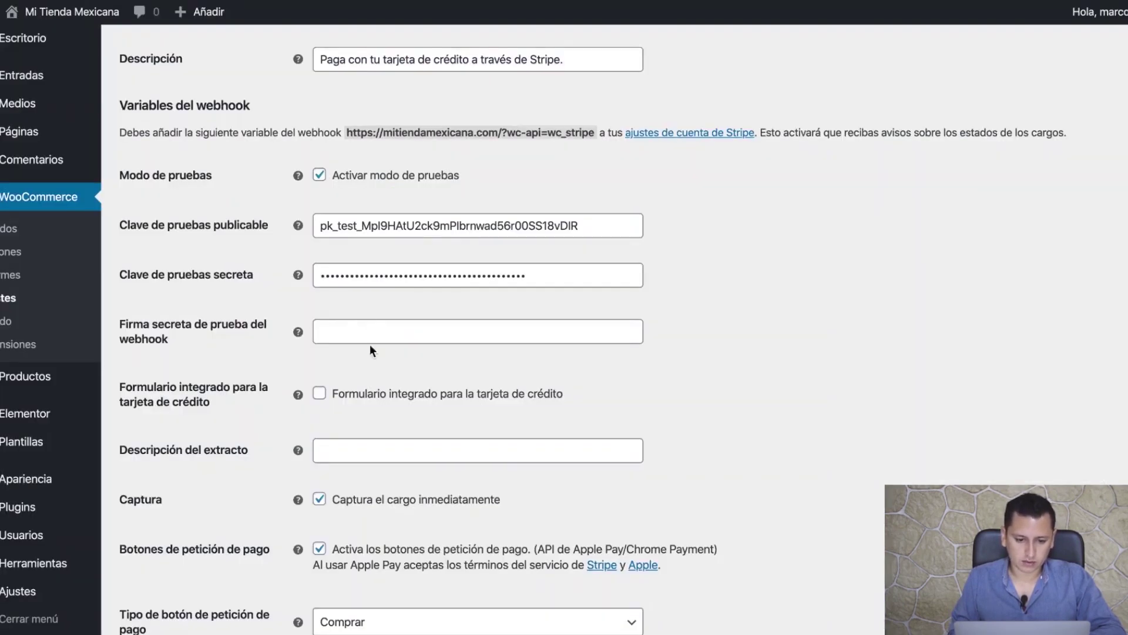
- Paste the signing secret into 'Firma secreta de prueba del webhook'
left_click(361, 327)
key("ctrl+v")
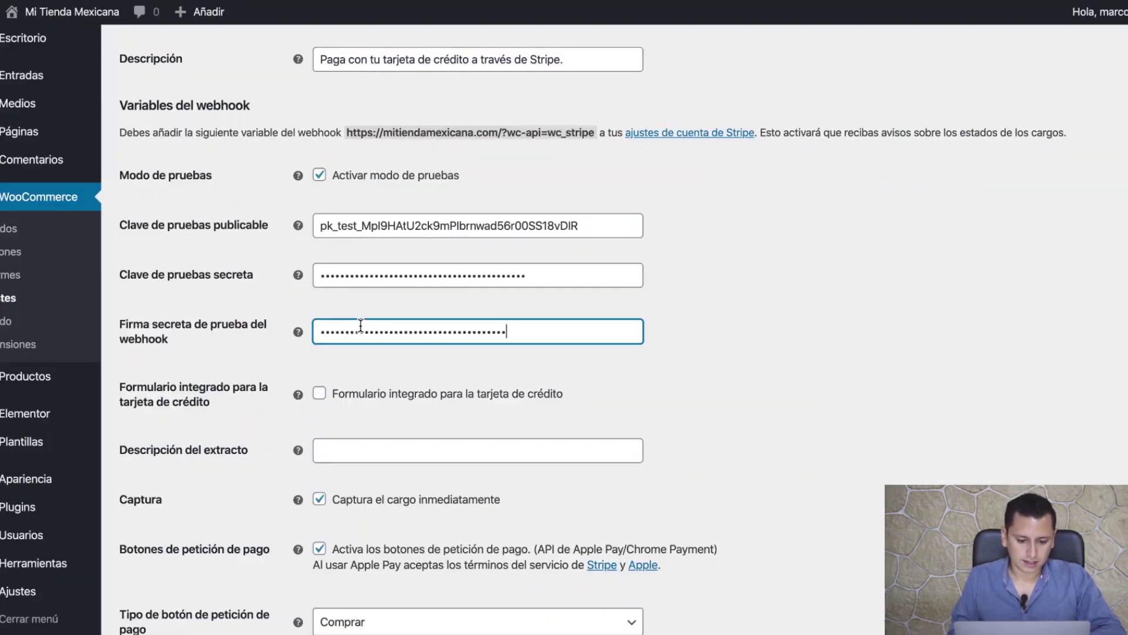
left_click(674, 340)
scroll(670, 376, "down", 3)
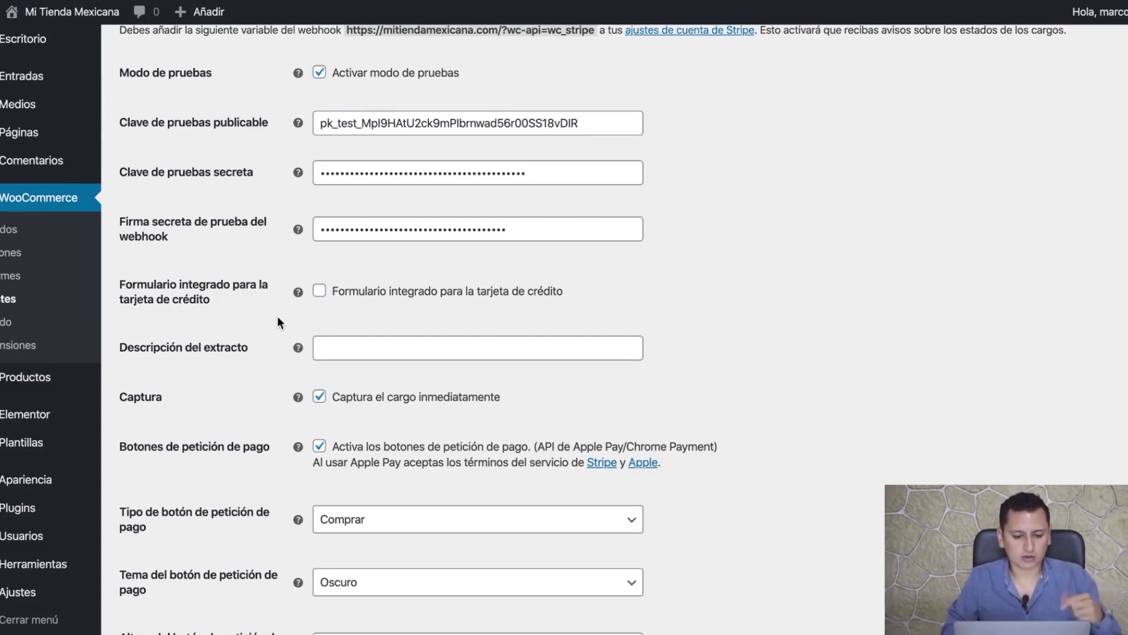
scroll(278, 316, "down", 2)
- Uncheck 'Activa los botones de petición de pago' to disable Apple Pay/Chrome buttons
left_click(355, 245)
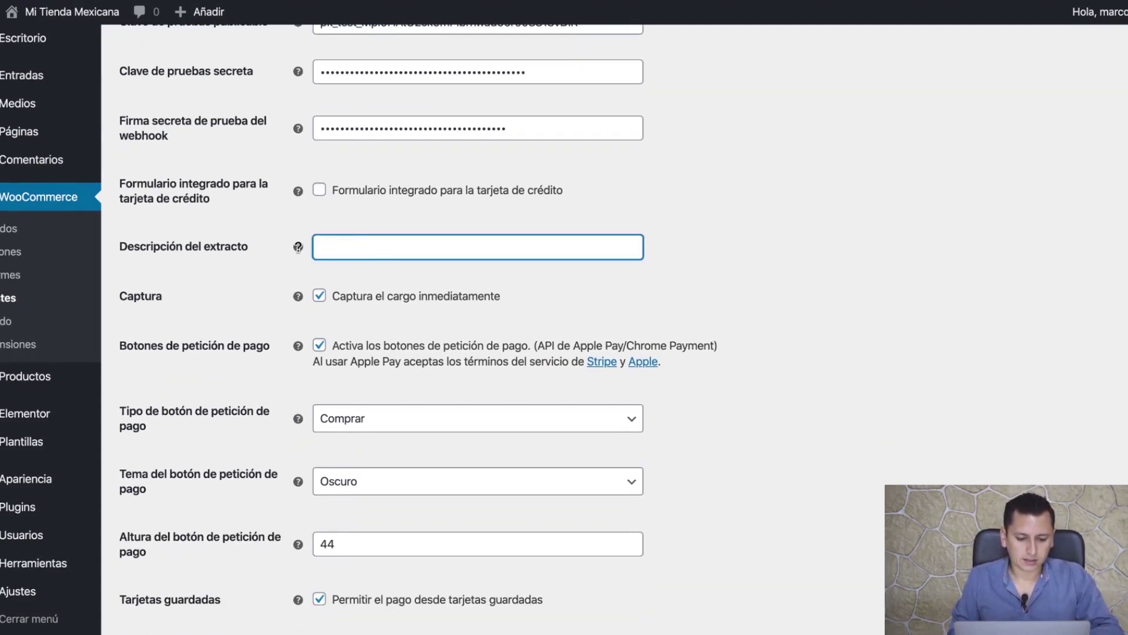
mouse_move(297, 247)
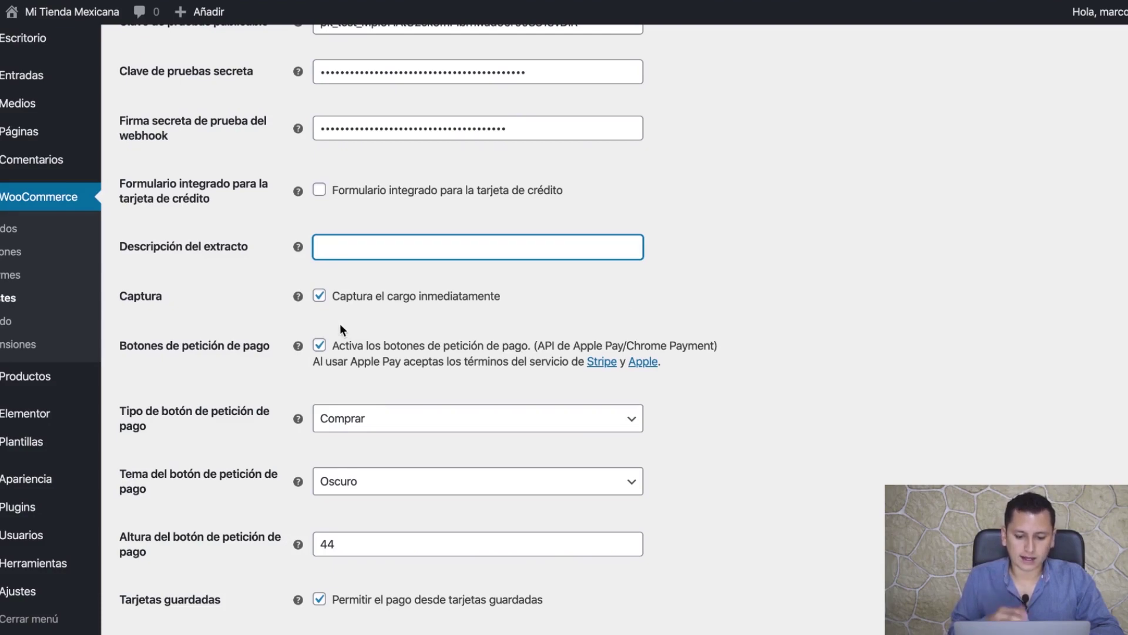
scroll(340, 323, "down", 3)
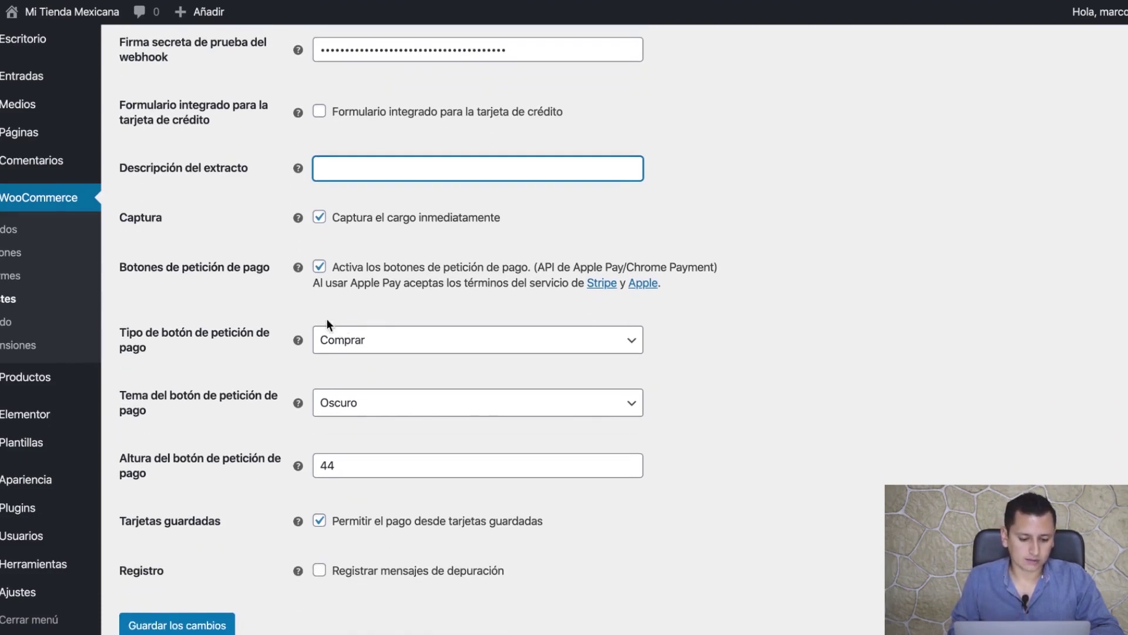
left_click(319, 267)
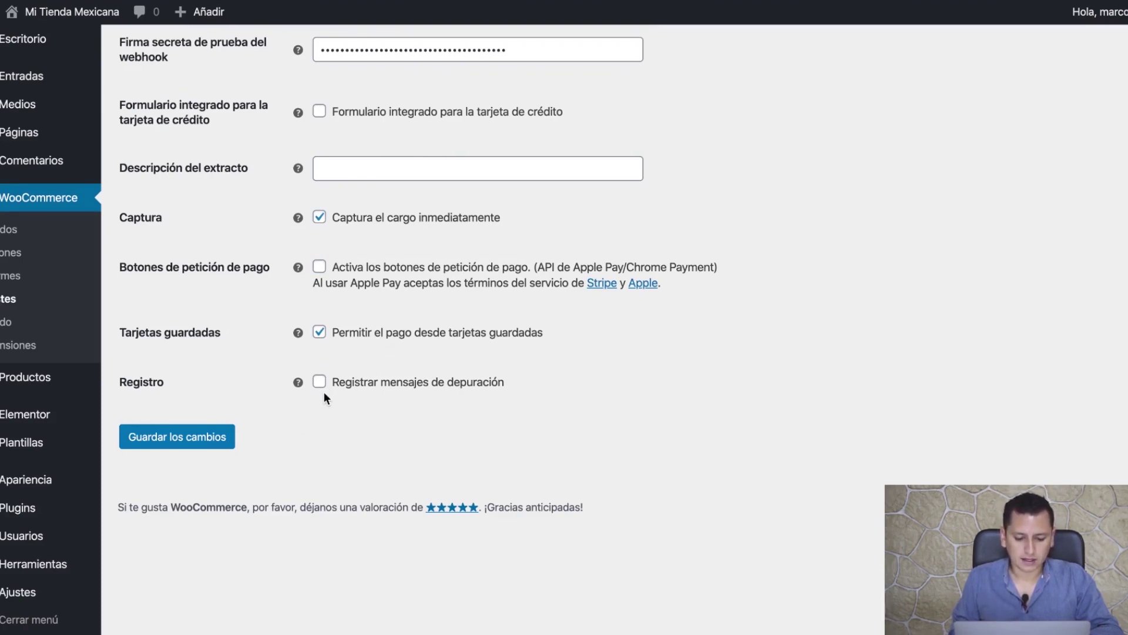
scroll(323, 389, "up", 10)
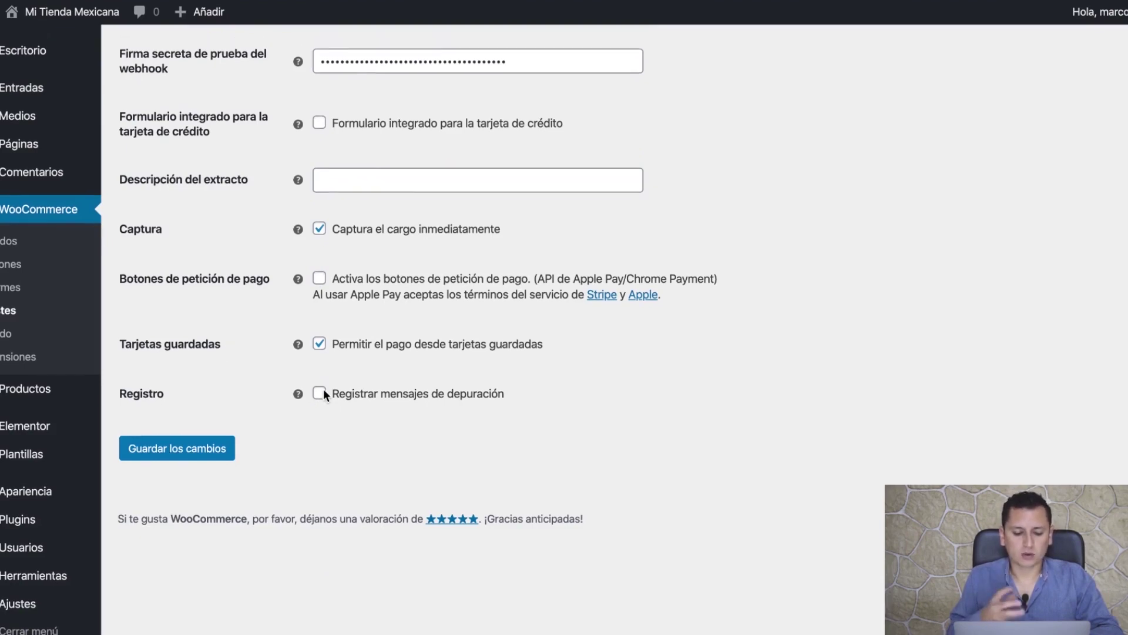
scroll(292, 366, "up", 1)
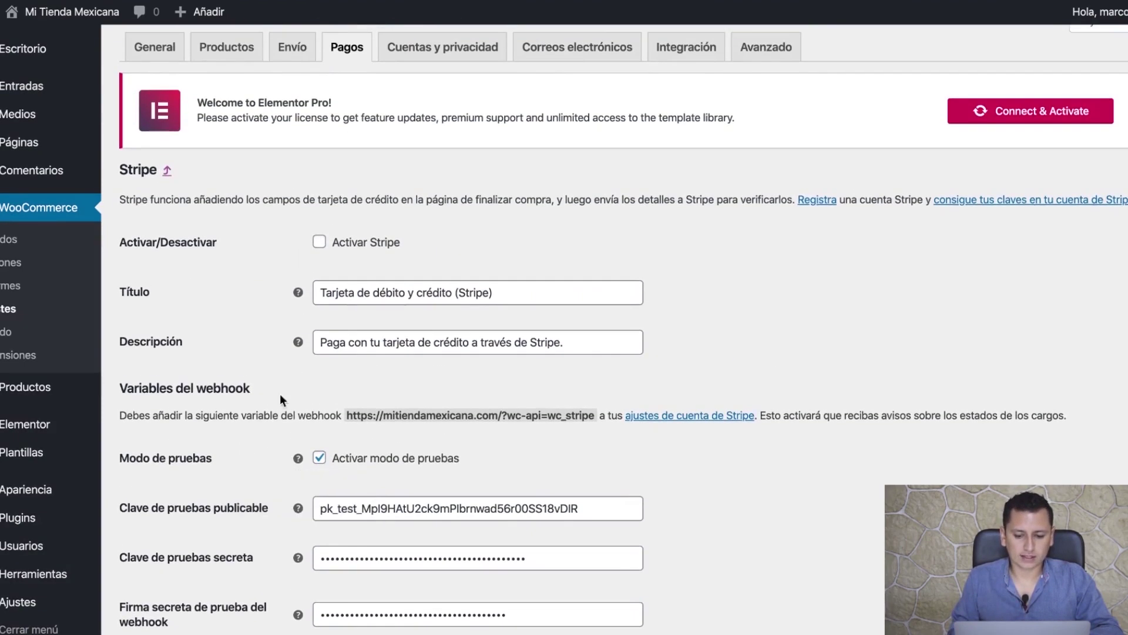
left_click(320, 248)
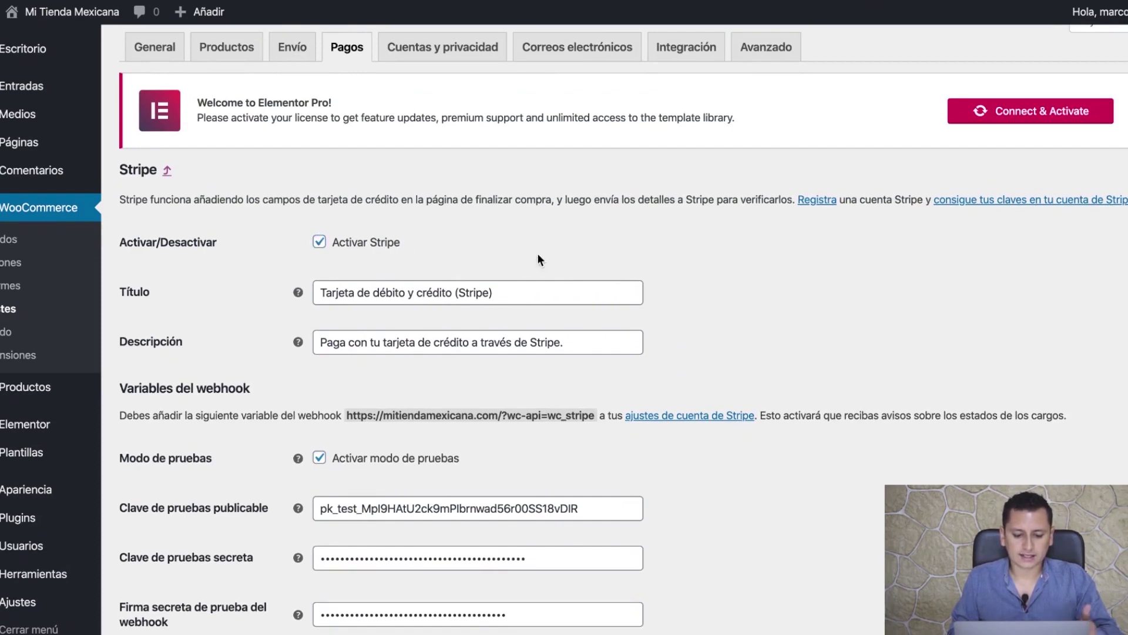
scroll(538, 254, "down", 3)
scroll(539, 258, "down", 5)
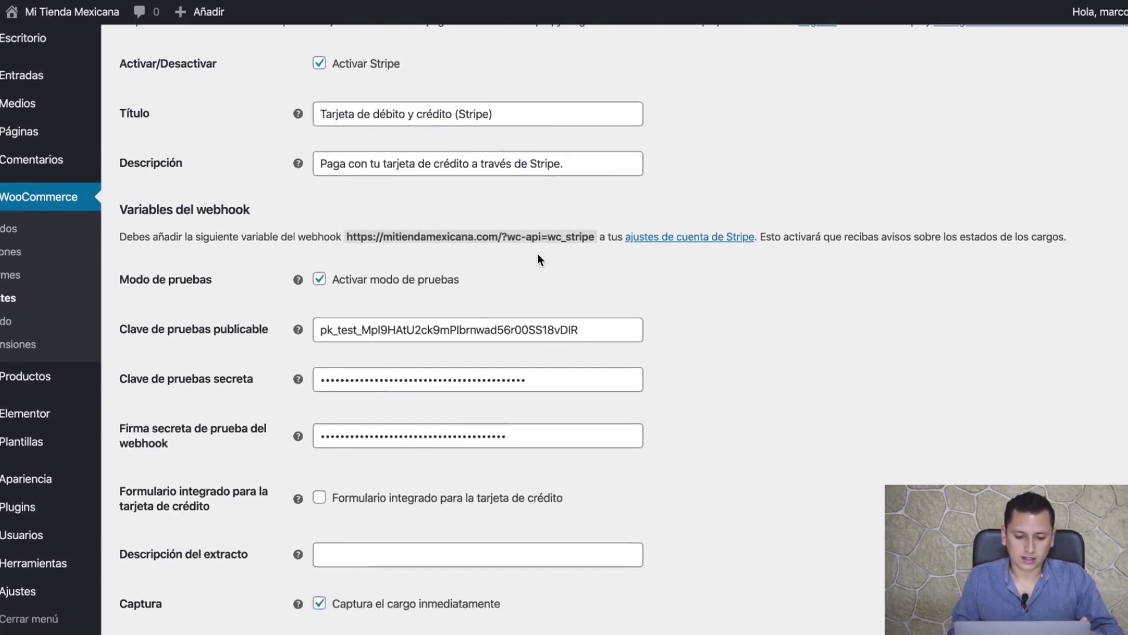
left_click(179, 556)
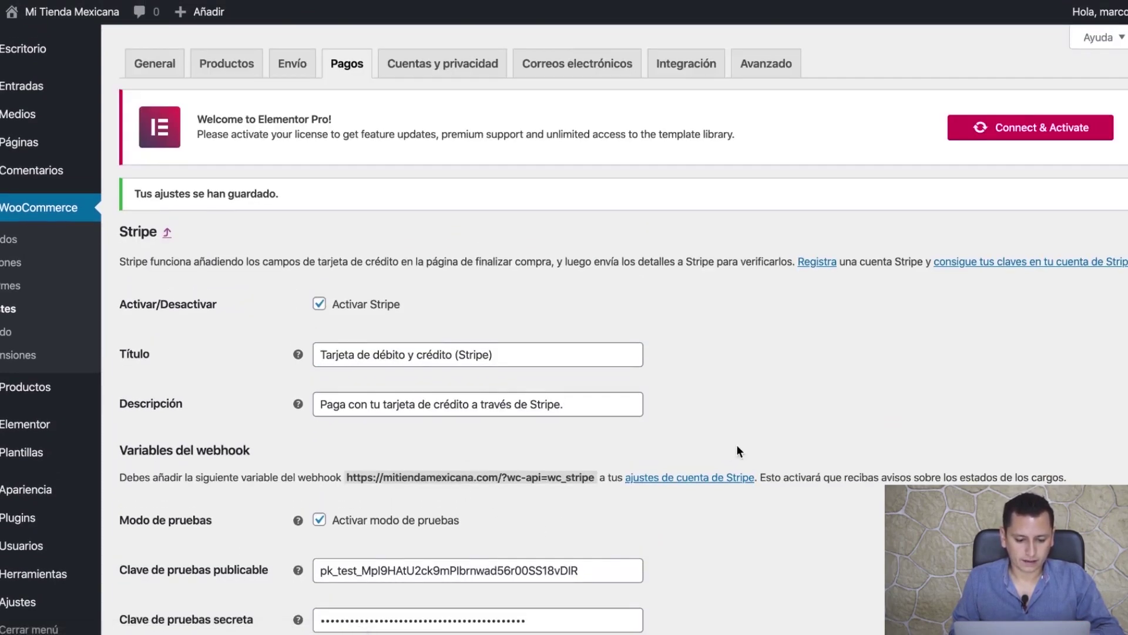
scroll(737, 450, "down", 4)
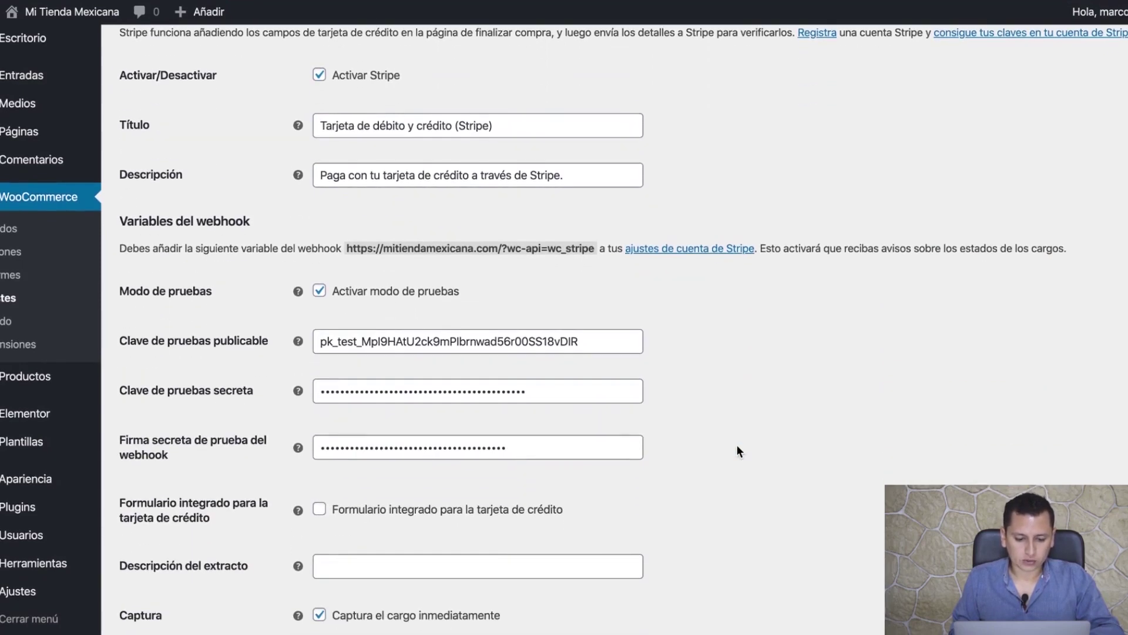
scroll(738, 451, "down", 5)
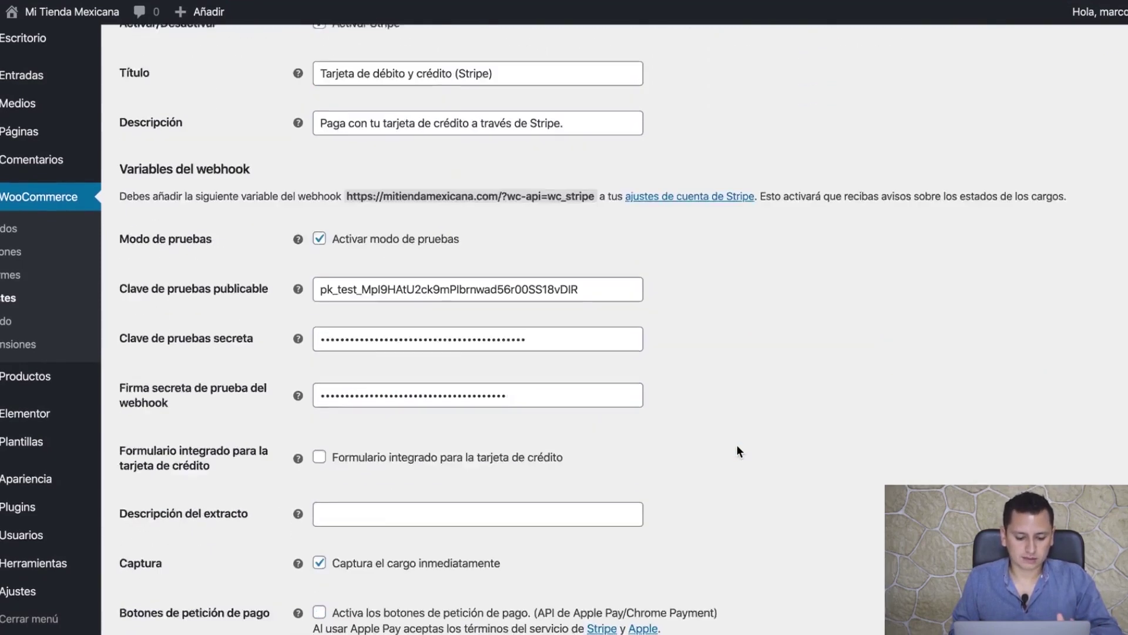
scroll(736, 450, "up", 9)
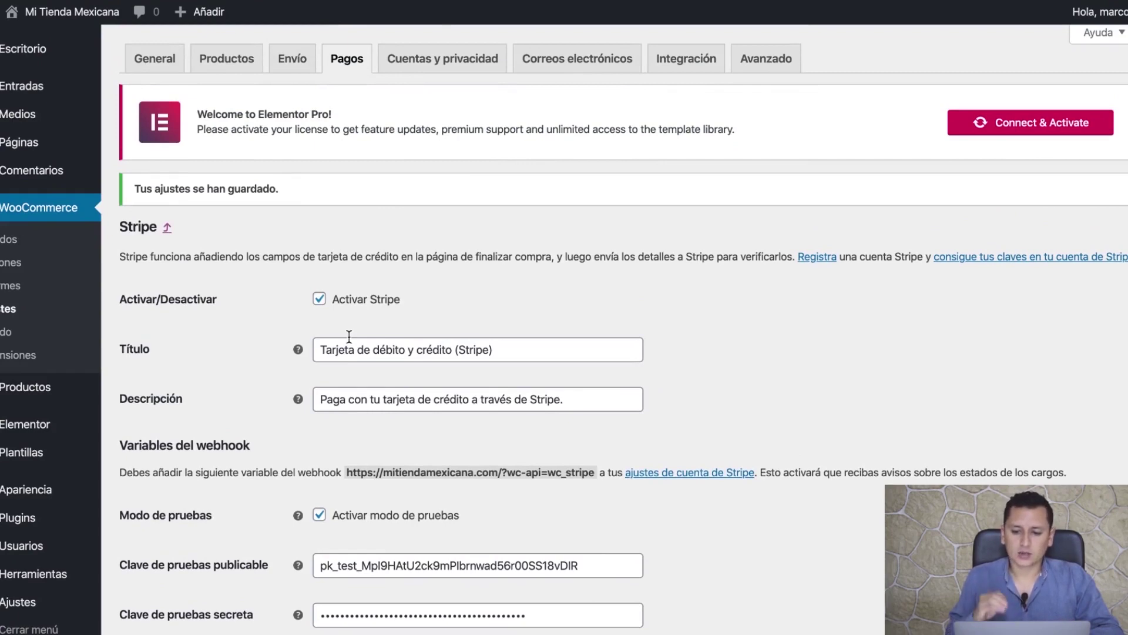
- Check the Pagos list to confirm Stripe is enabled alongside bank transfer
left_click(350, 66)
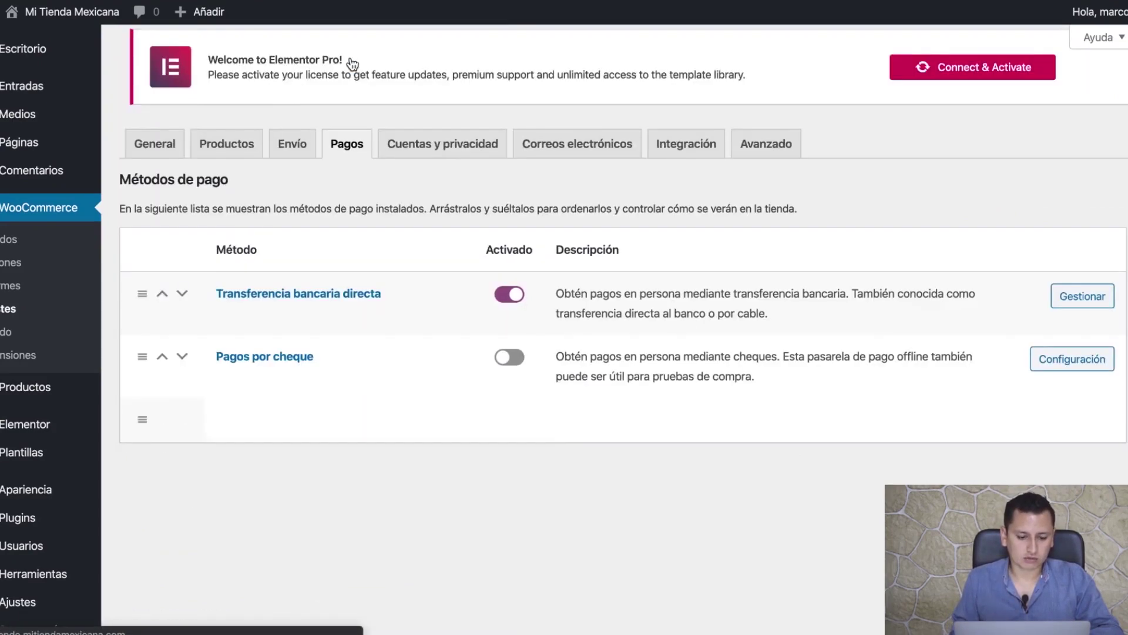
scroll(363, 184, "down", 5)
scroll(364, 179, "up", 1)
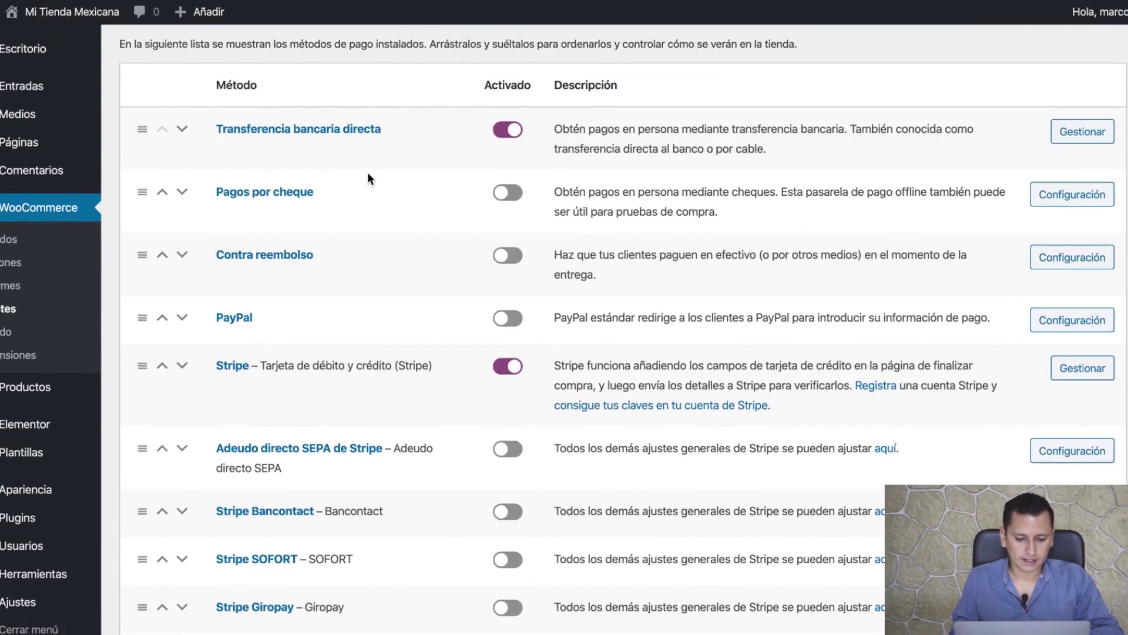
scroll(371, 143, "down", 1)
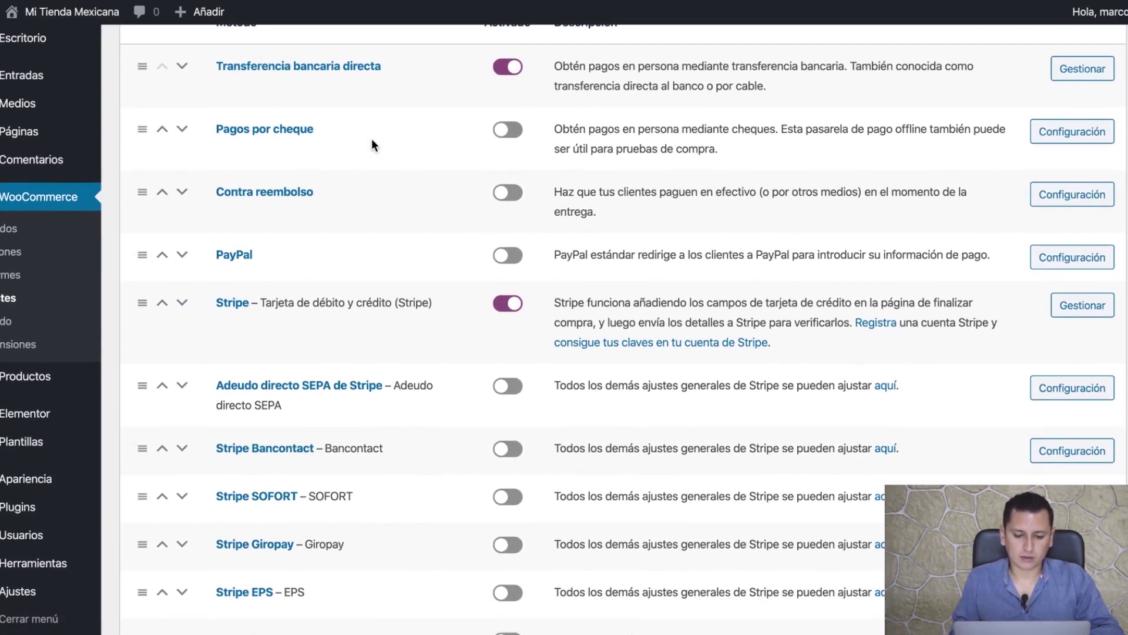
scroll(372, 141, "down", 5)
scroll(368, 143, "up", 2)
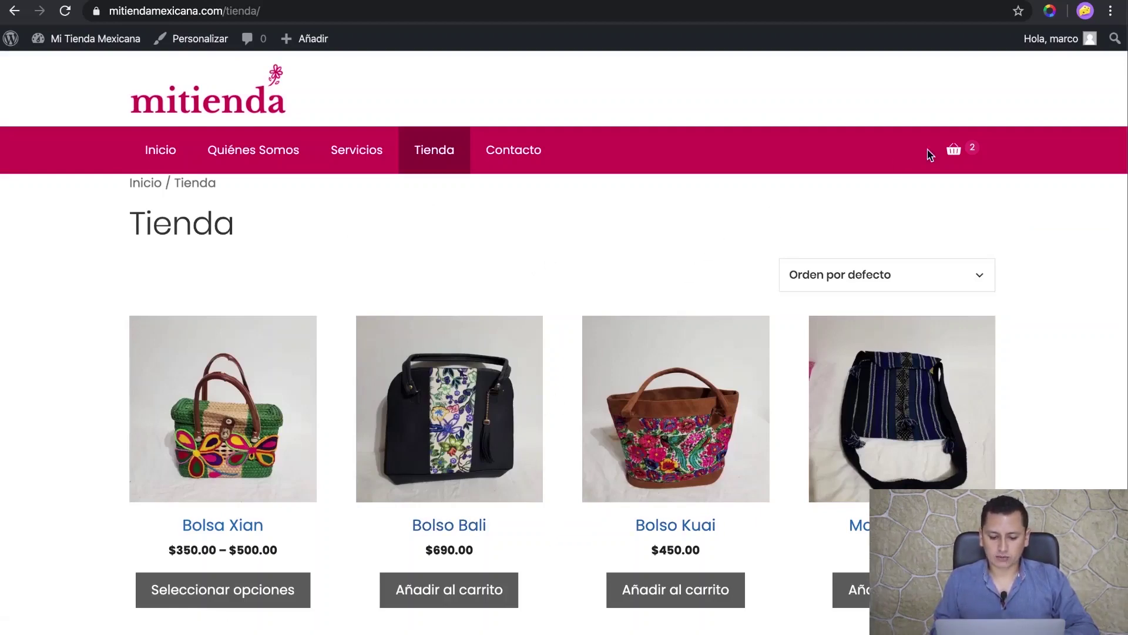
- Go to Finalizar compra for the two Bolso Bali bags from the cart icon
mouse_move(951, 154)
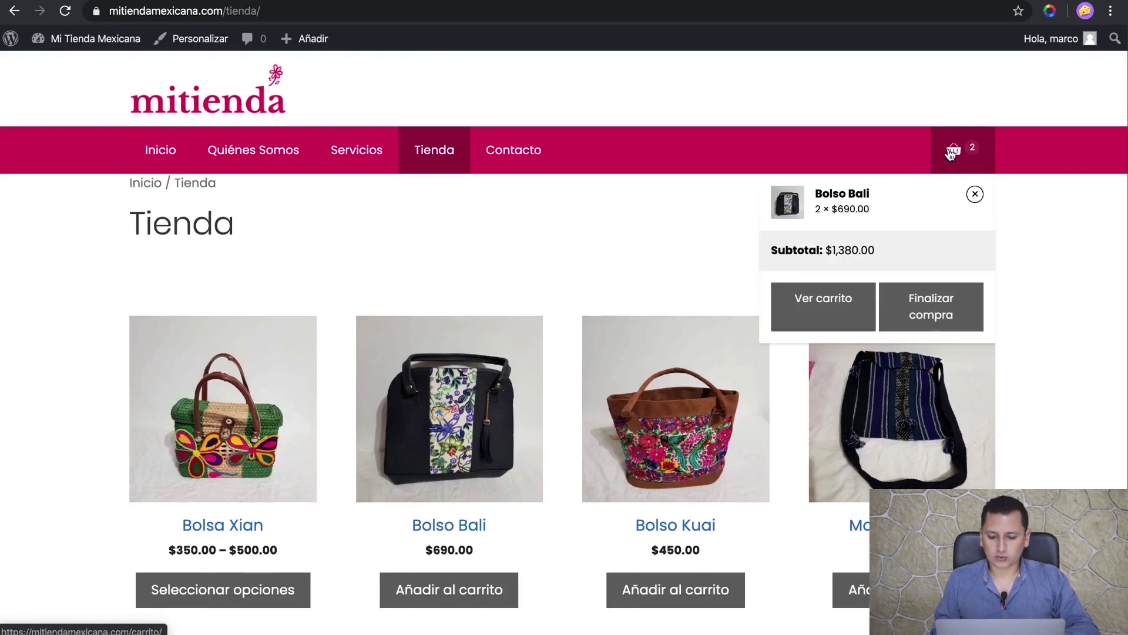
left_click(936, 311)
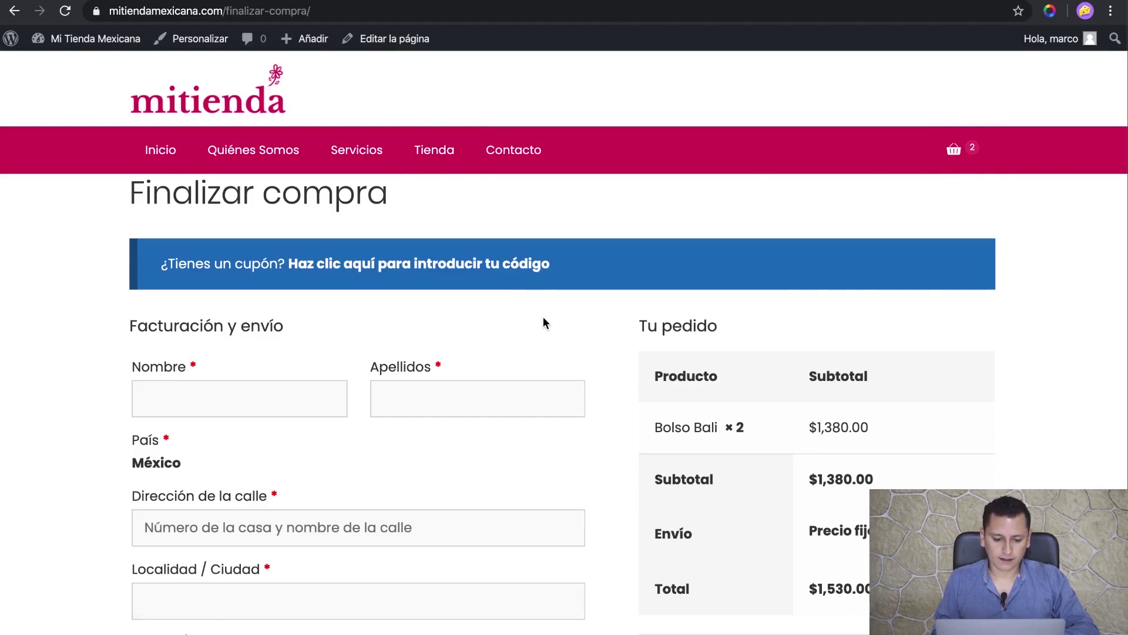
scroll(543, 320, "down", 5)
scroll(543, 321, "down", 3)
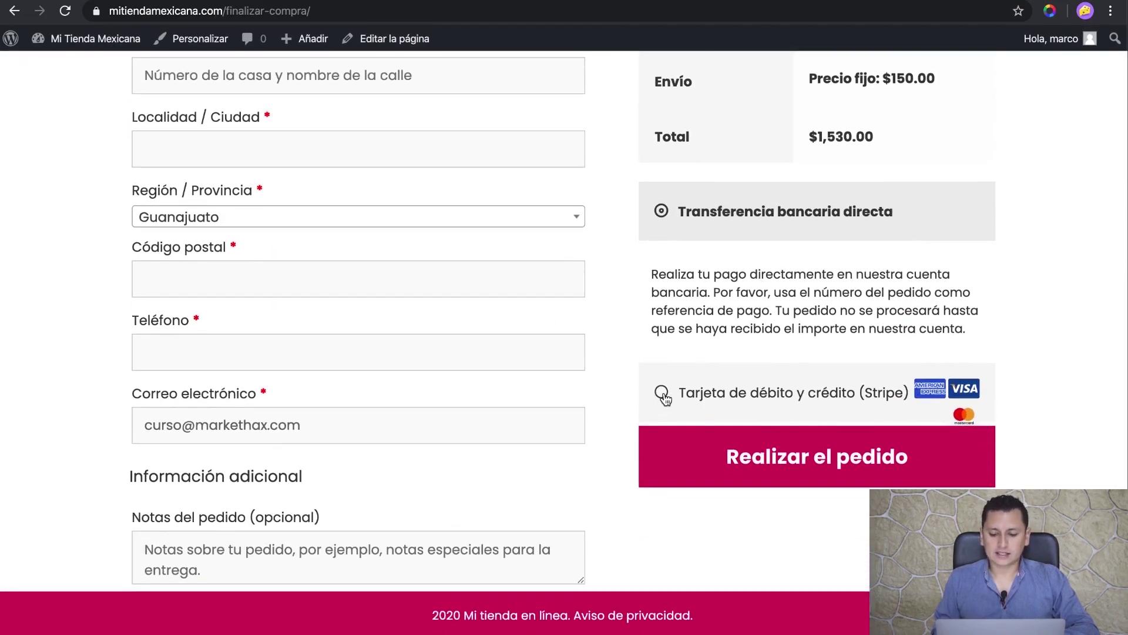
scroll(607, 345, "up", 10)
- Enter the test customer's first name, surname and street address
left_click(241, 391)
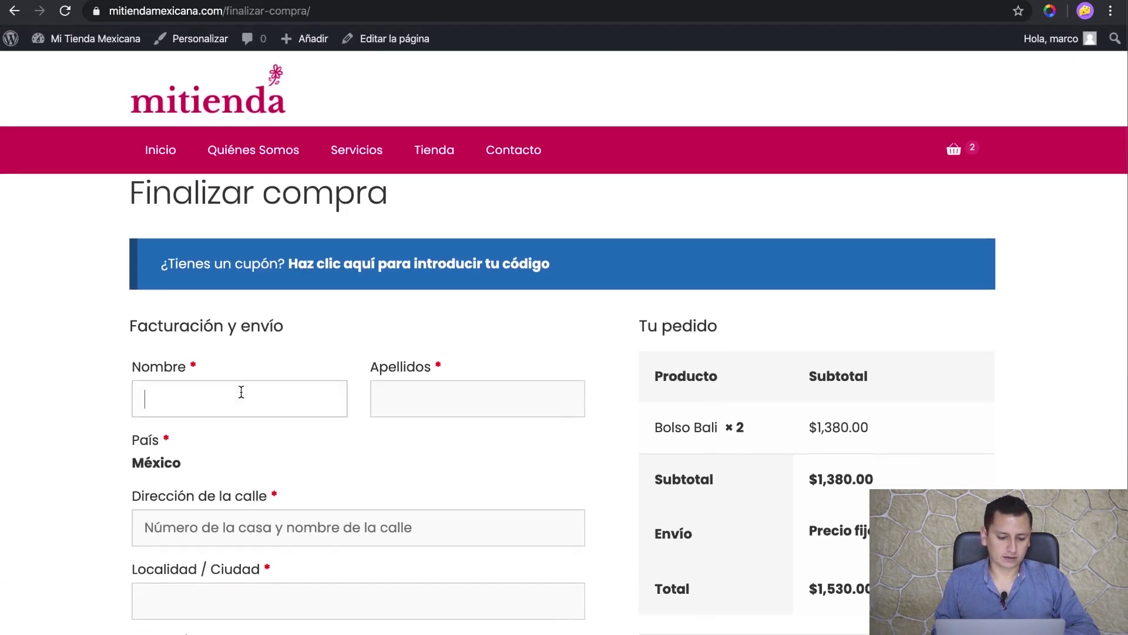
key("Tab")
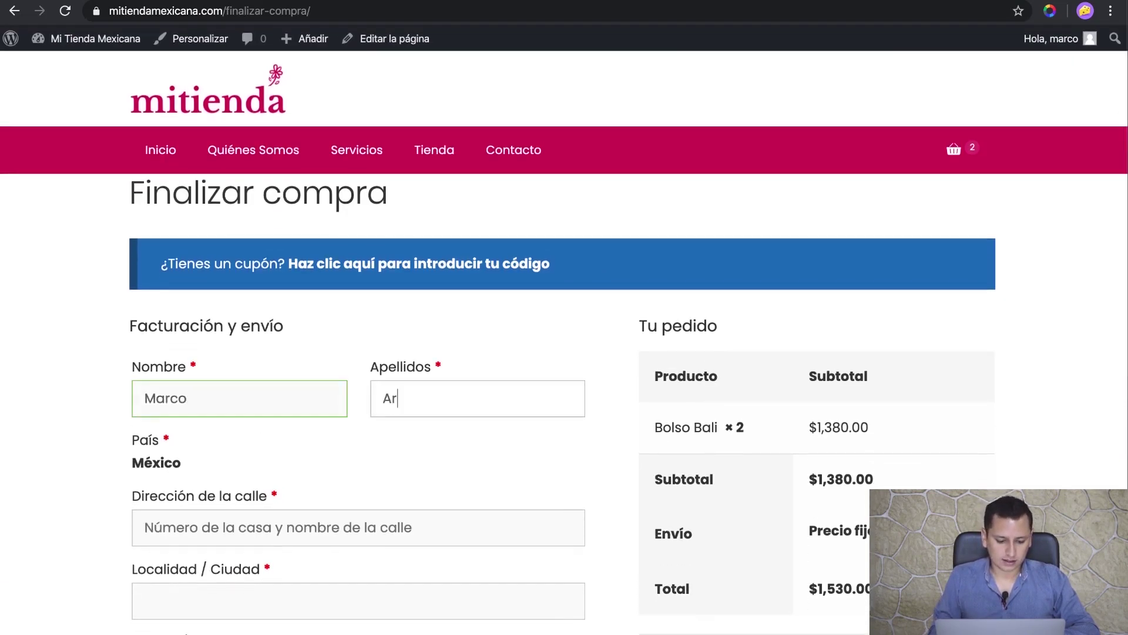
scroll(269, 421, "down", 4)
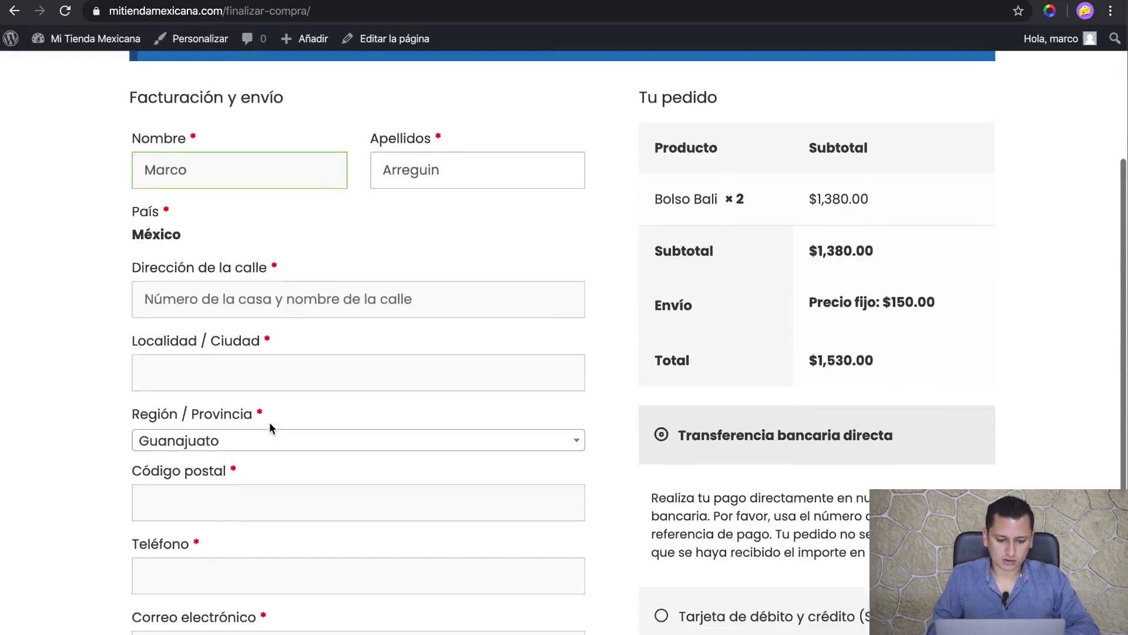
left_click(282, 299)
type("Prueba 123")
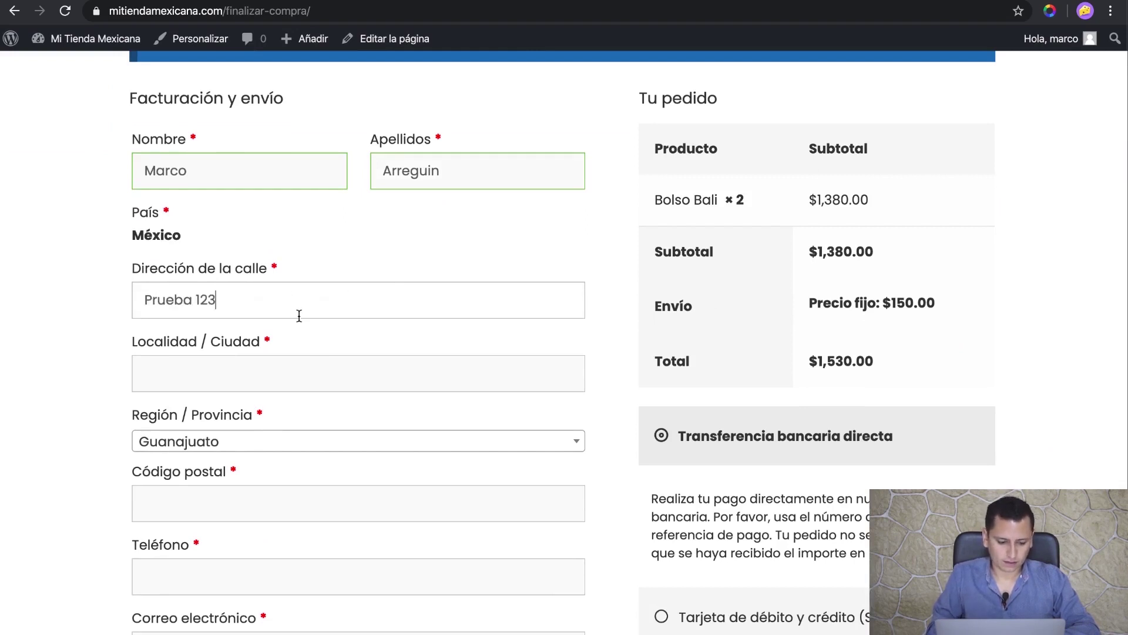
- Fill in the city, postal code and phone number, leaving the pre-filled e-mail
scroll(328, 370, "down", 1)
left_click(323, 345)
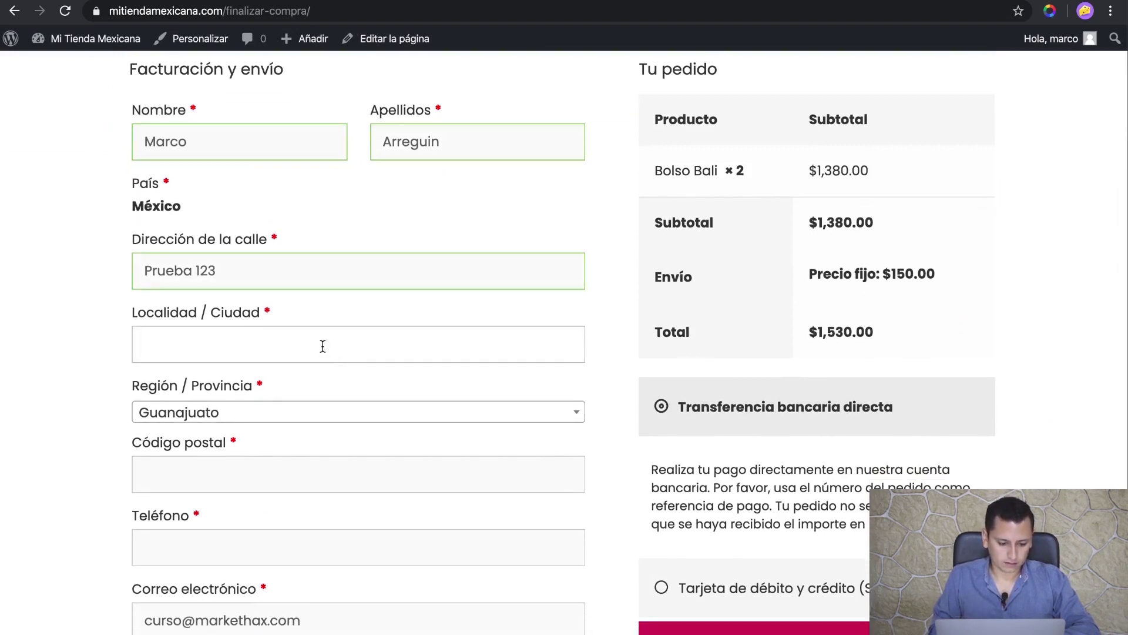
type("Prueba")
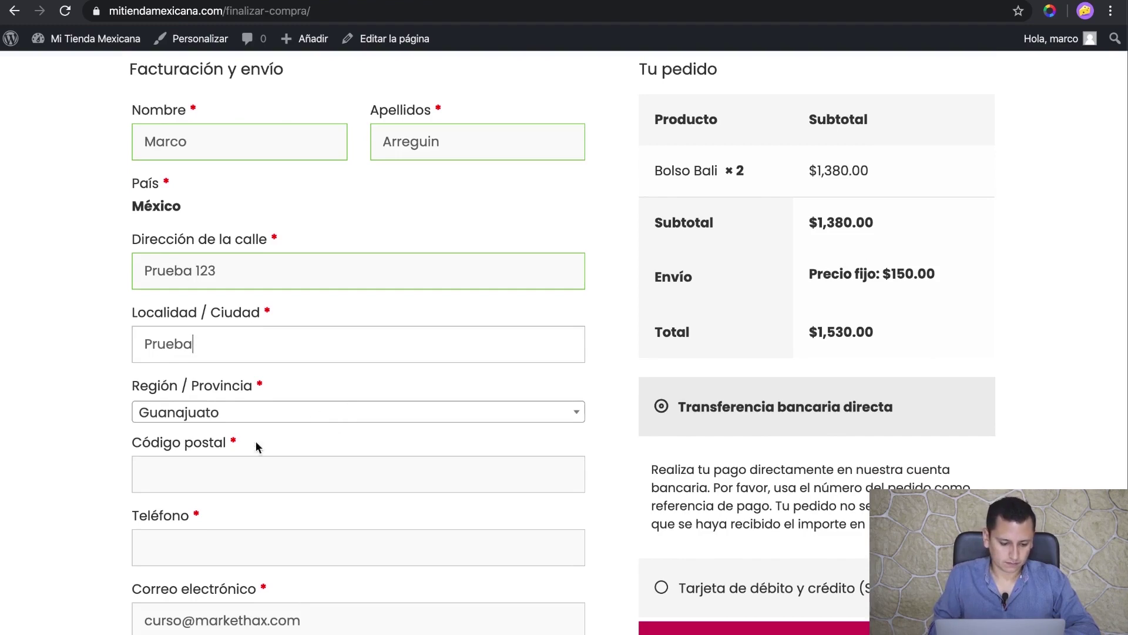
left_click(219, 470)
type("38000")
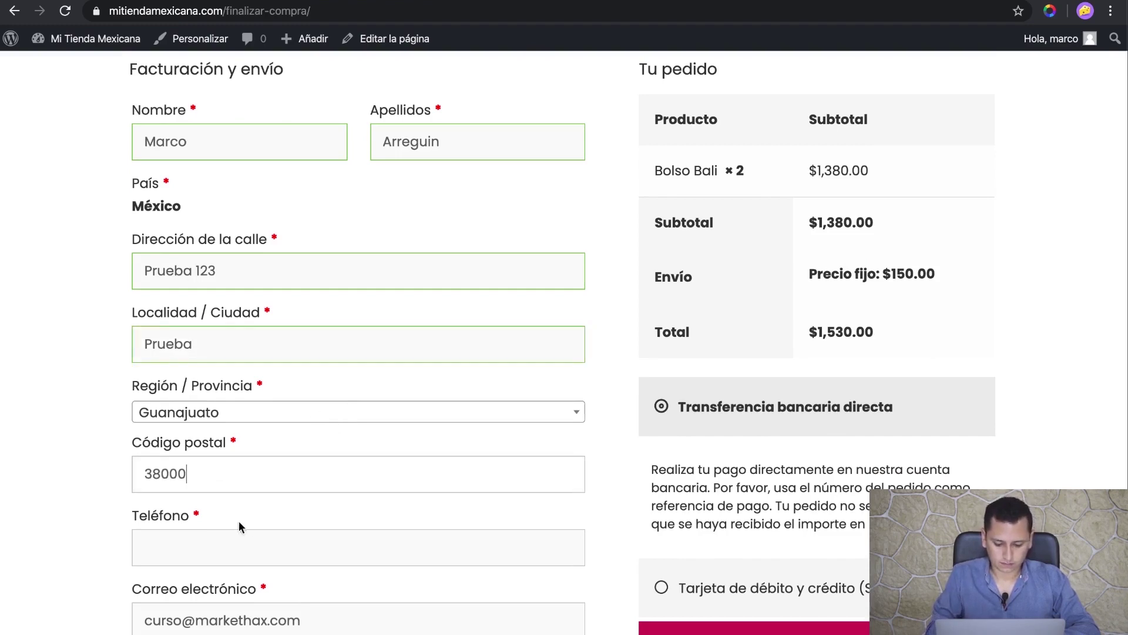
scroll(239, 521, "down", 3)
left_click(239, 405)
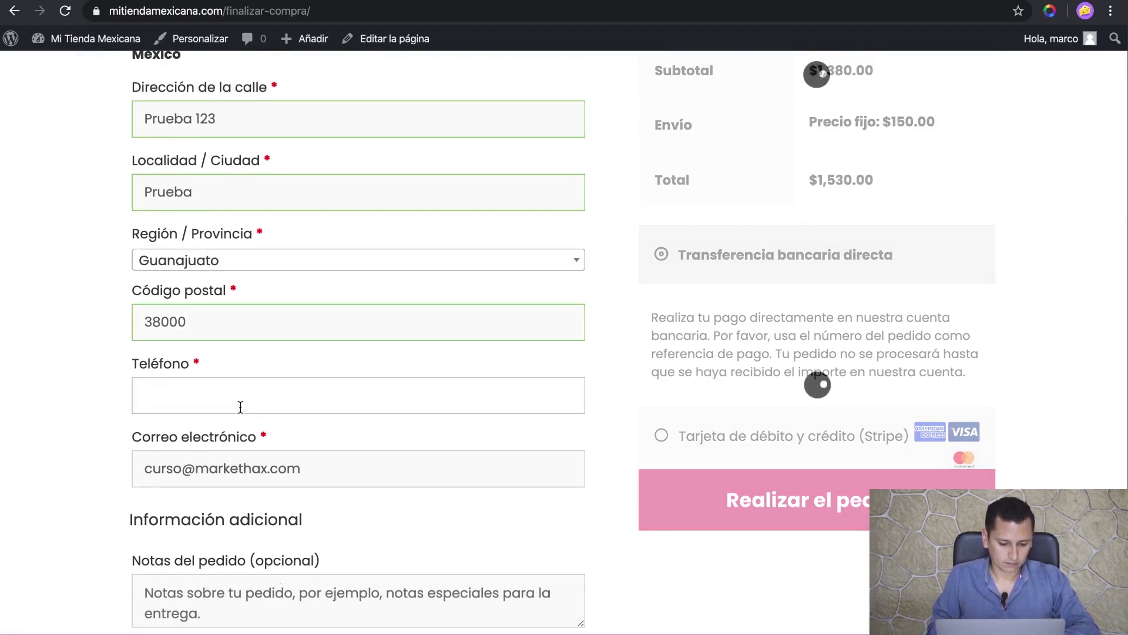
type("4610")
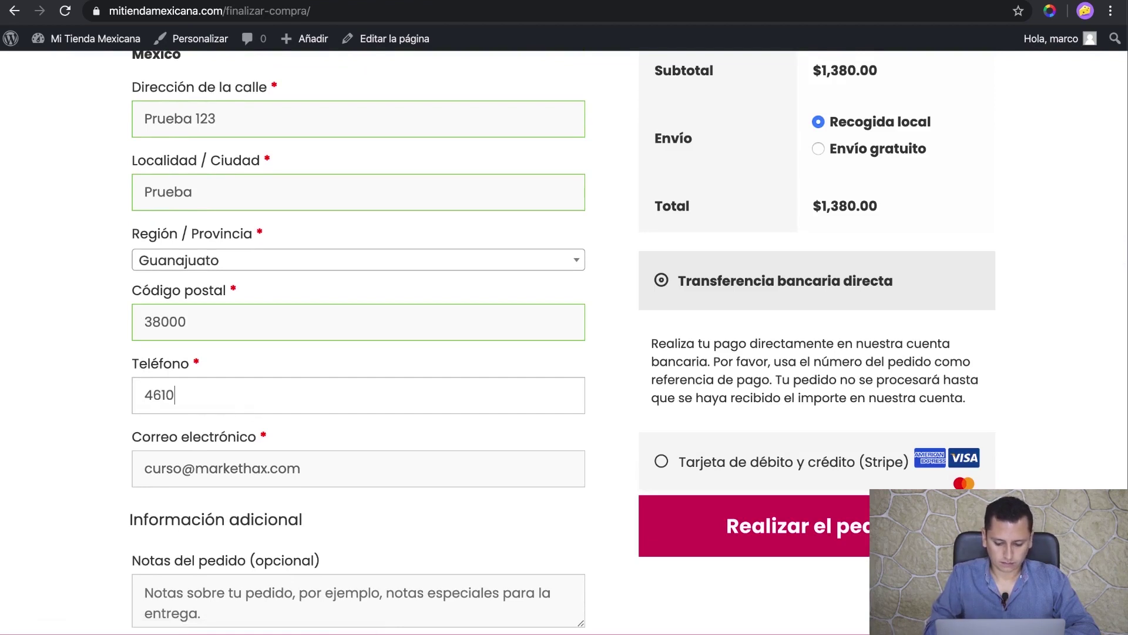
type("000")
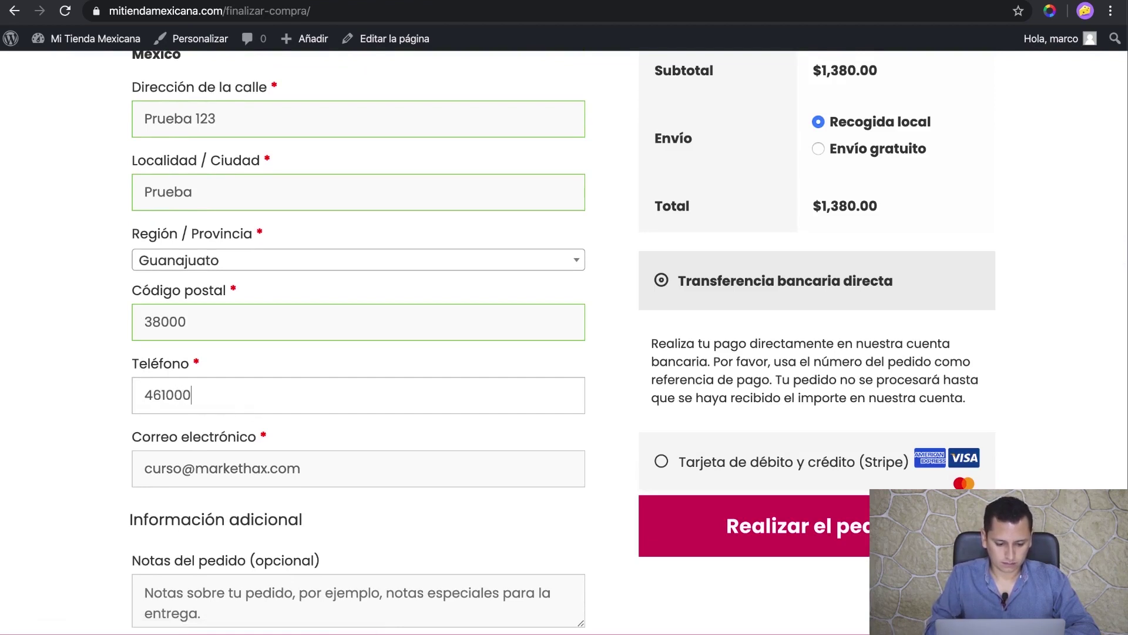
type("000")
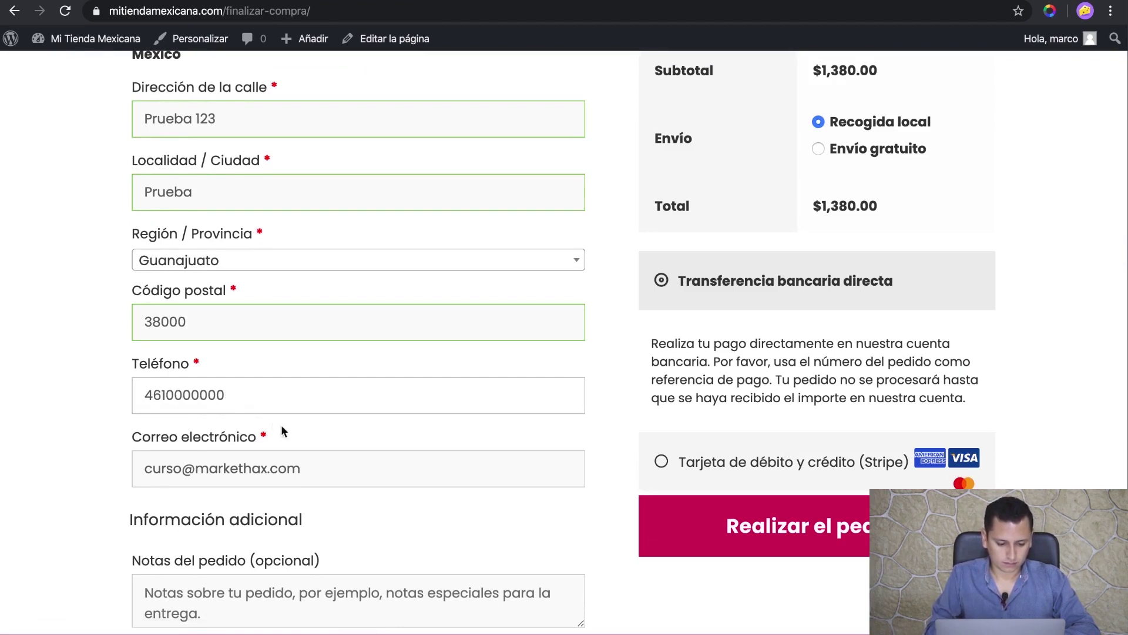
left_click(335, 475)
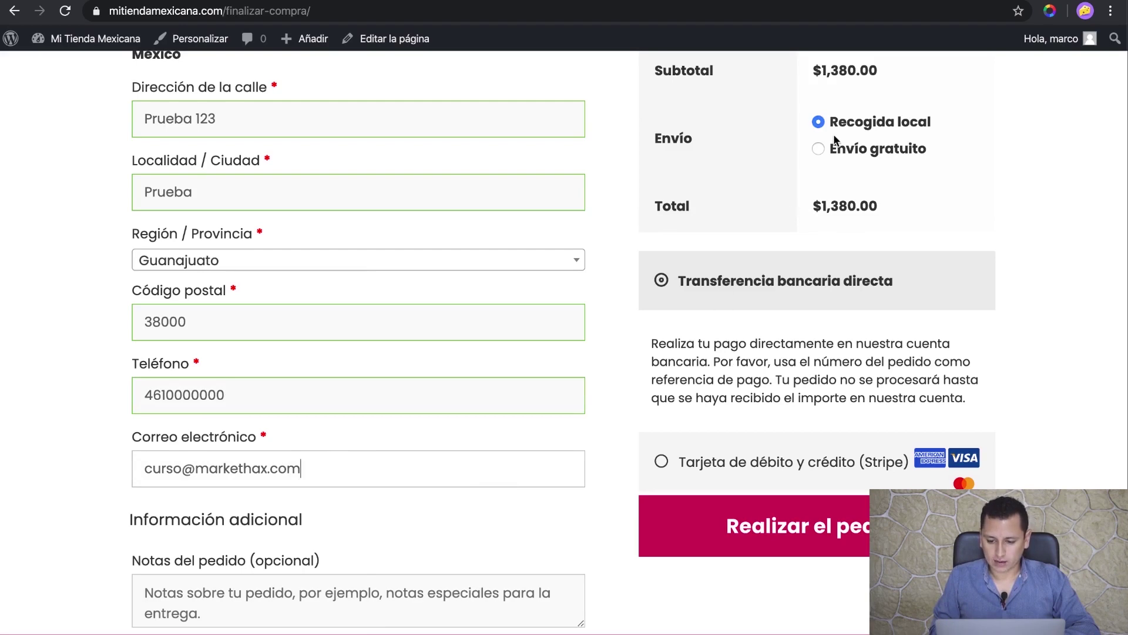
- Choose Stripe card payment and paste the test card number from its description
left_click(663, 463)
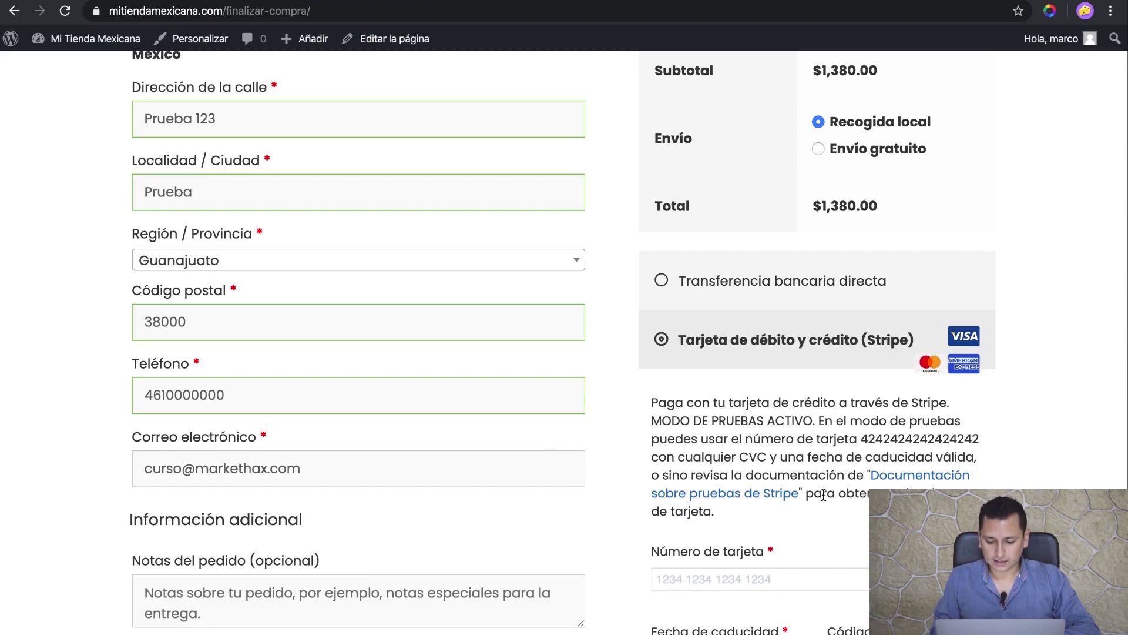
scroll(823, 494, "down", 5)
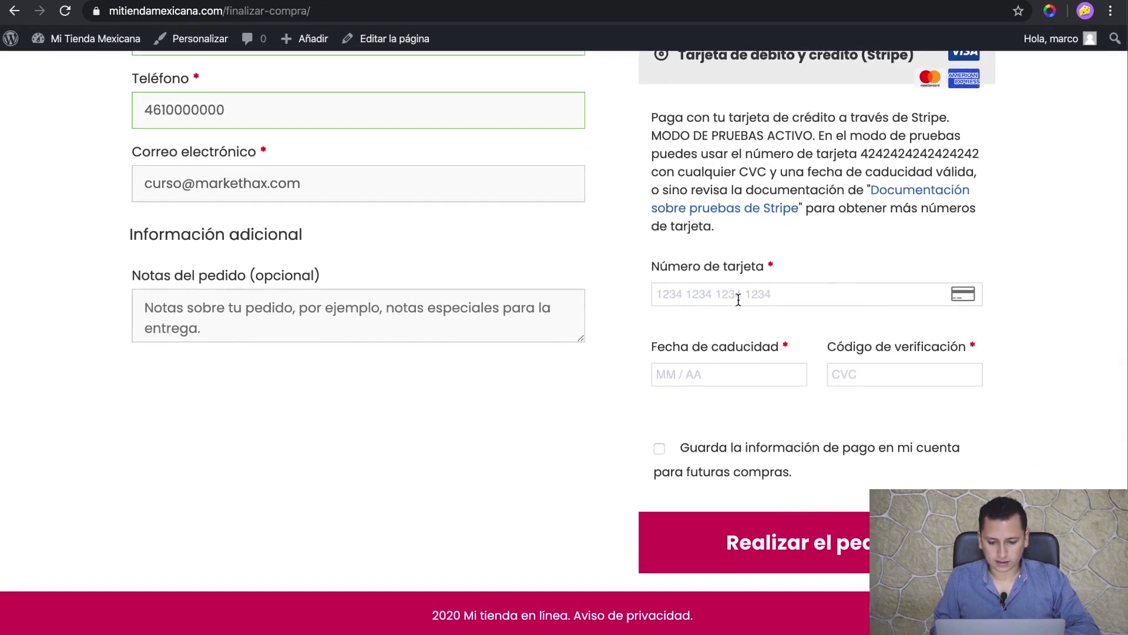
left_click(751, 293)
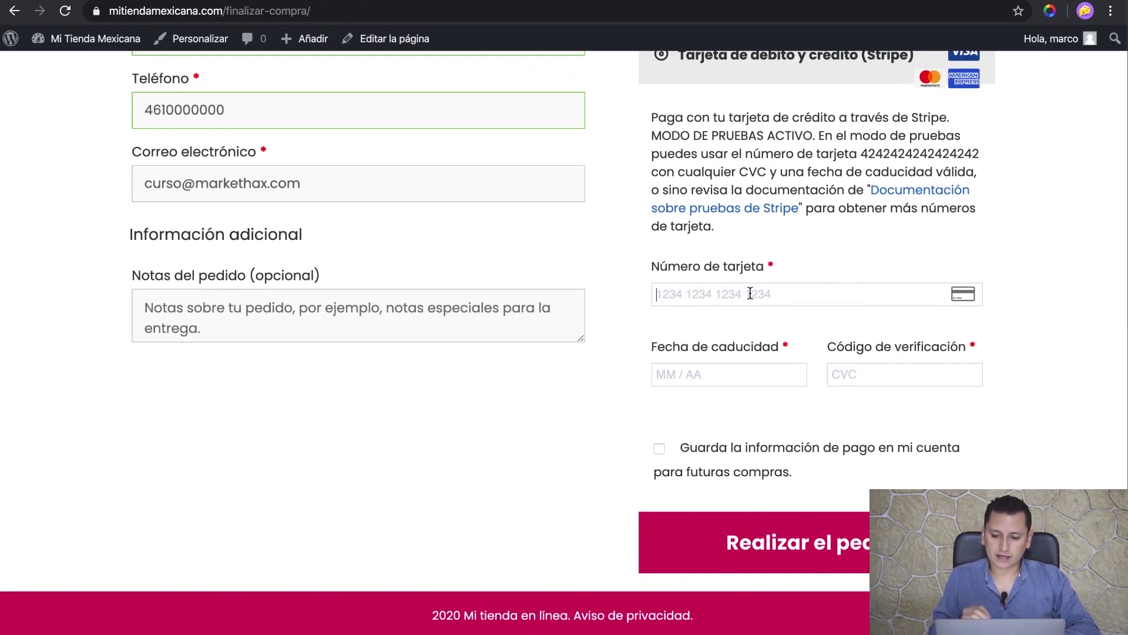
double_click(949, 158)
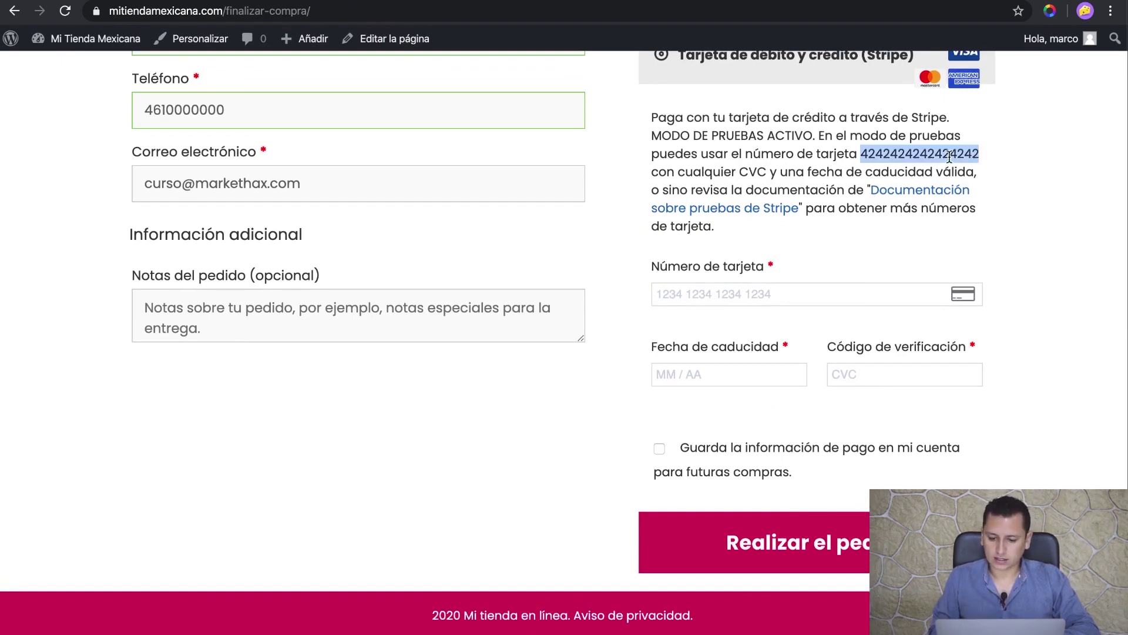
left_click(787, 293)
key("ctrl+v")
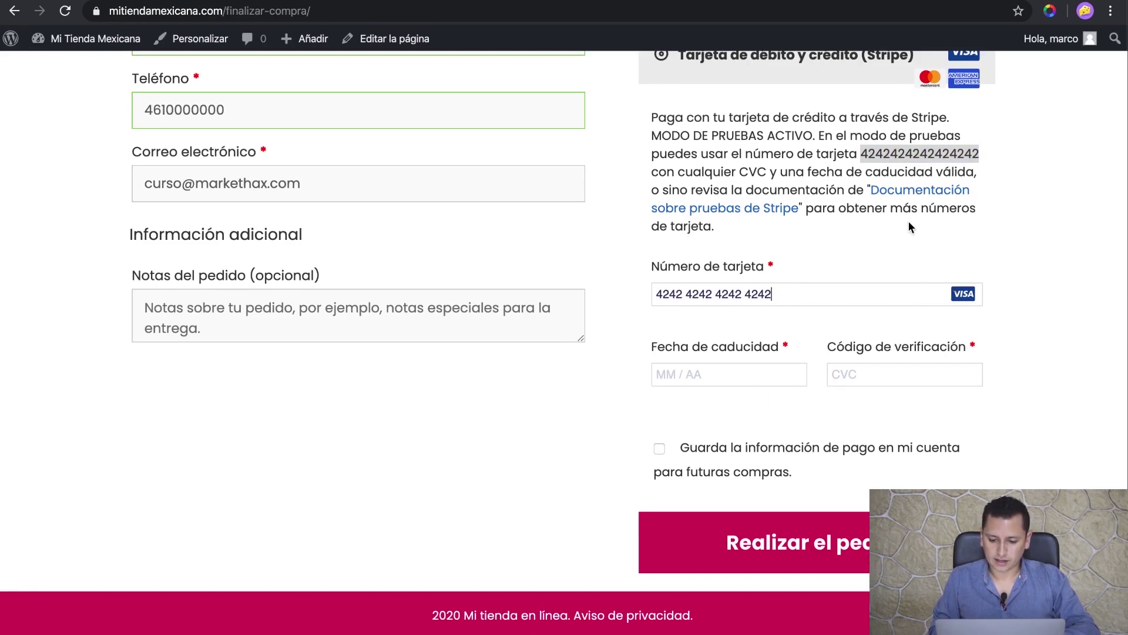
- Enter expiry 12/25 and the card's CVC
left_click(908, 222)
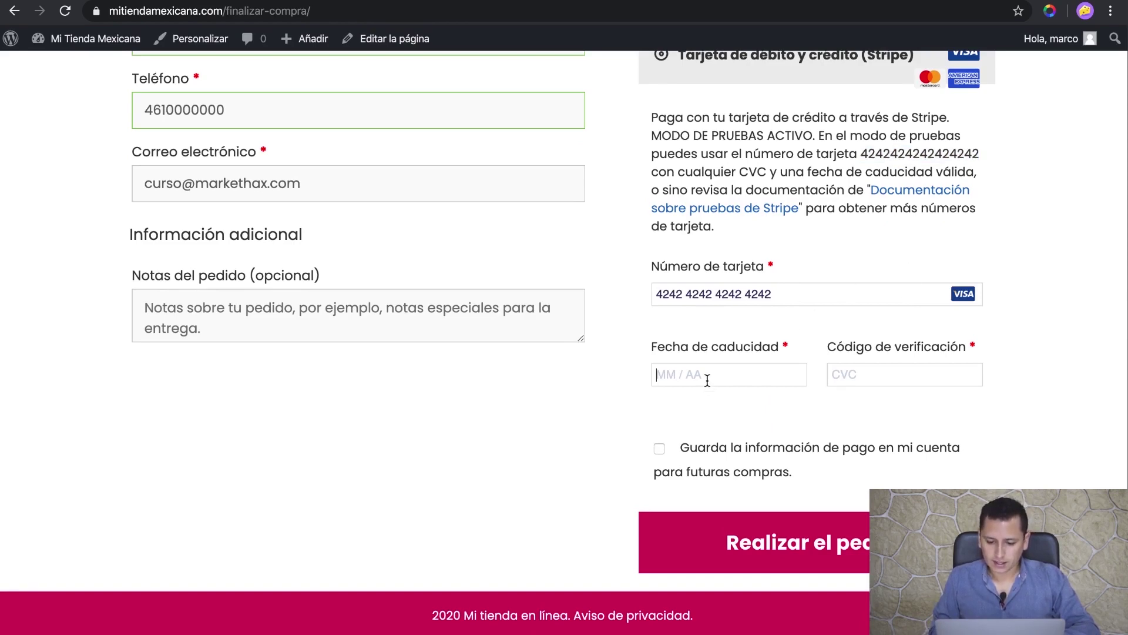
type("12 / 25")
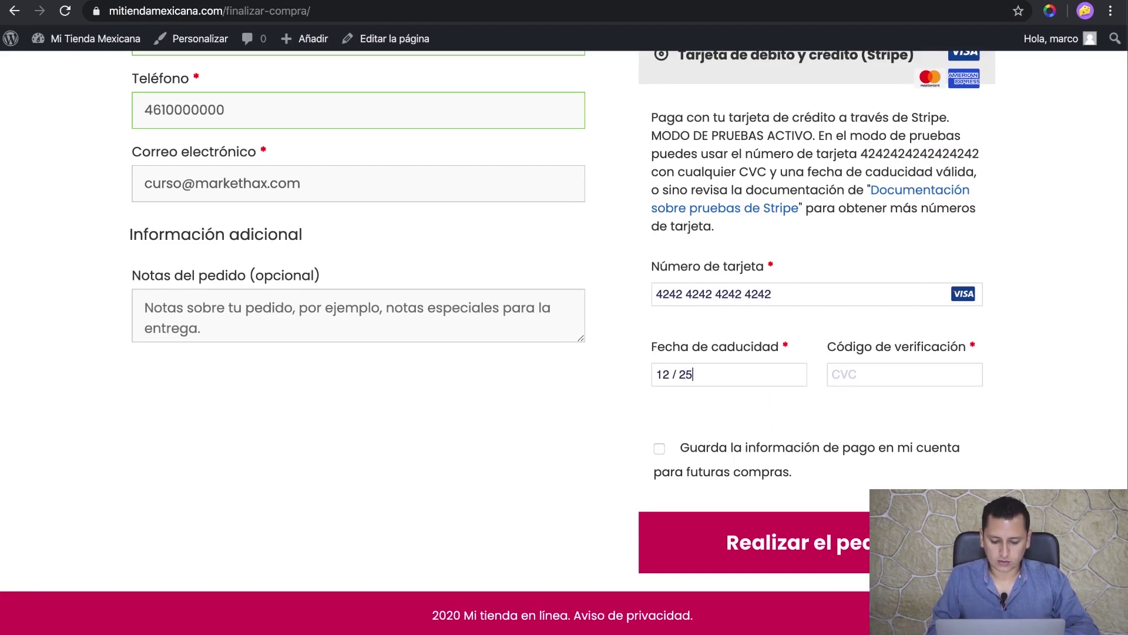
left_click(844, 376)
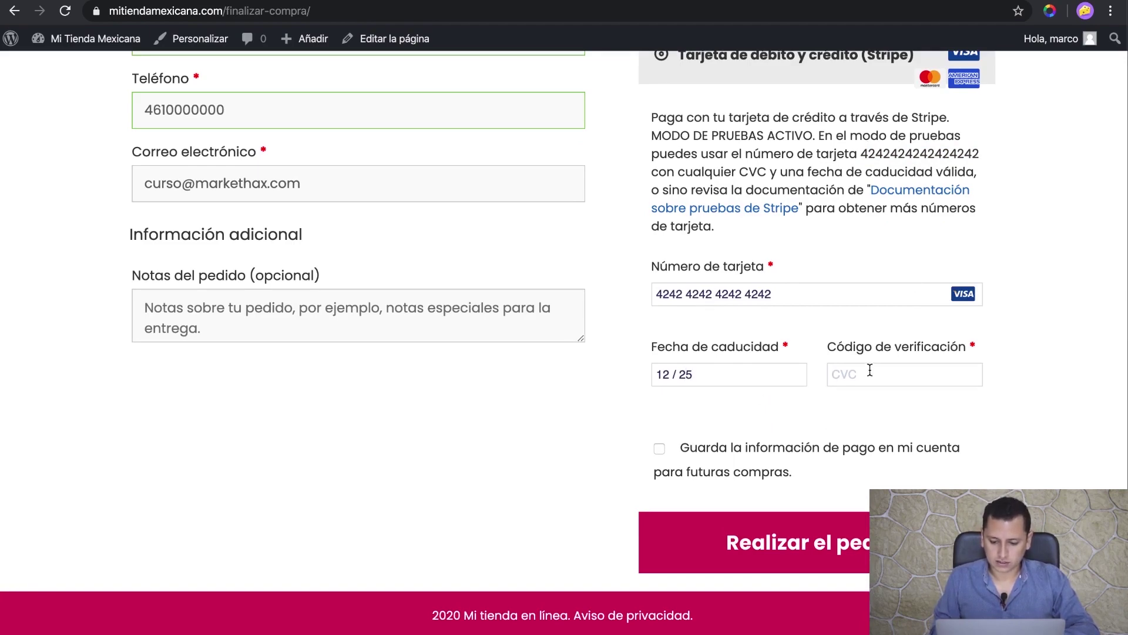
type("123")
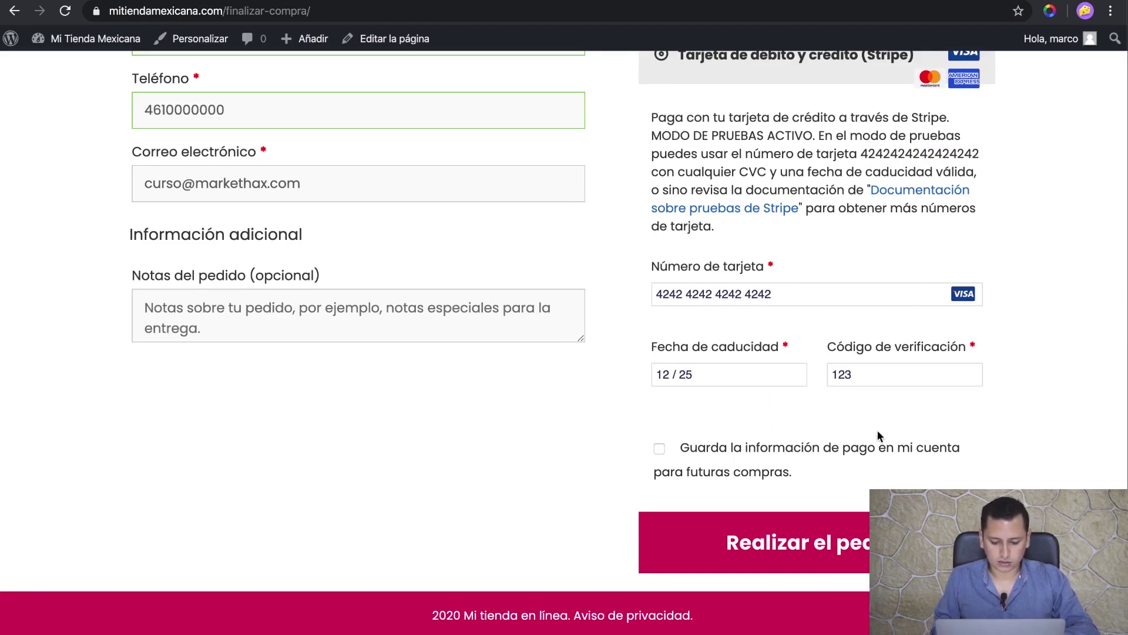
- Place the $1,380.00 test order, review 'Pedido recibido', then return to the Pagos settings
left_click(811, 550)
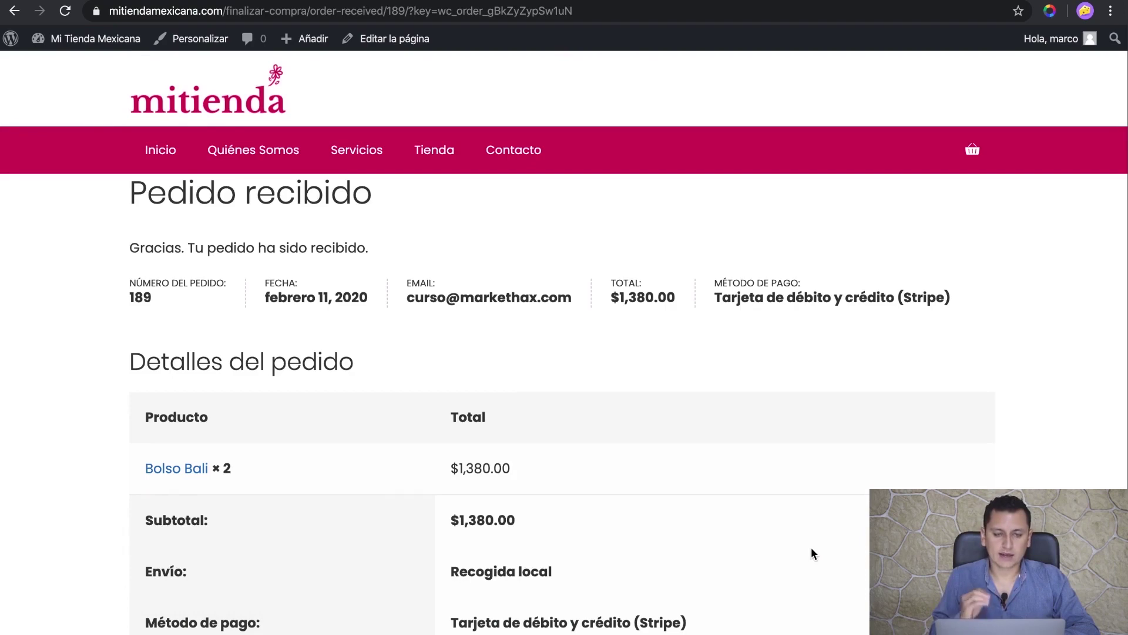
scroll(457, 452, "down", 1)
scroll(457, 452, "down", 6)
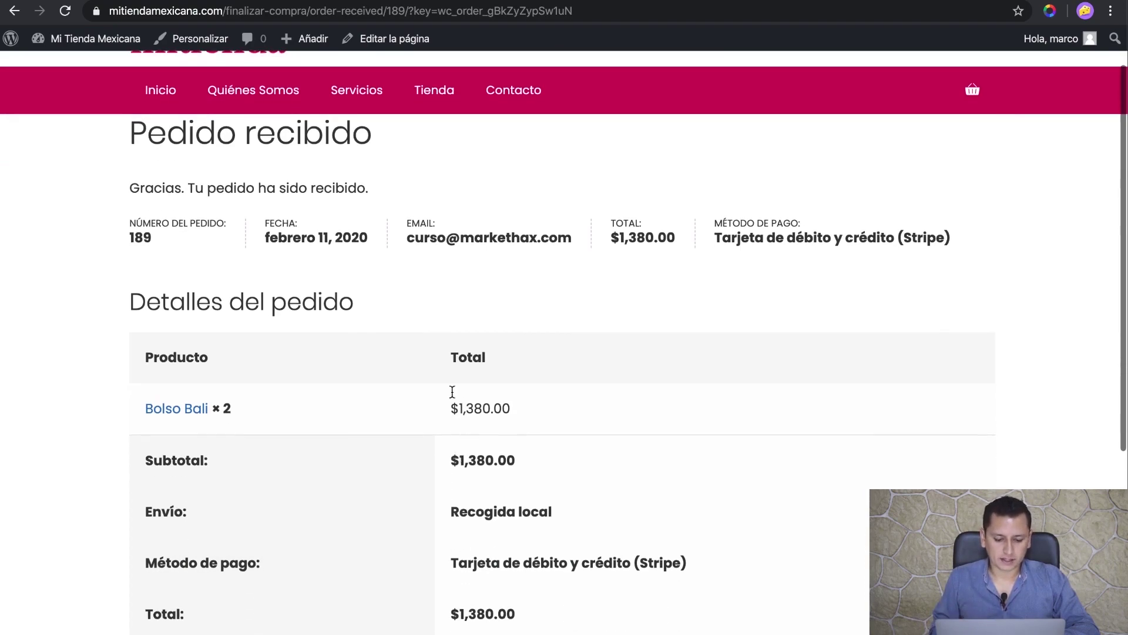
scroll(444, 357, "up", 7)
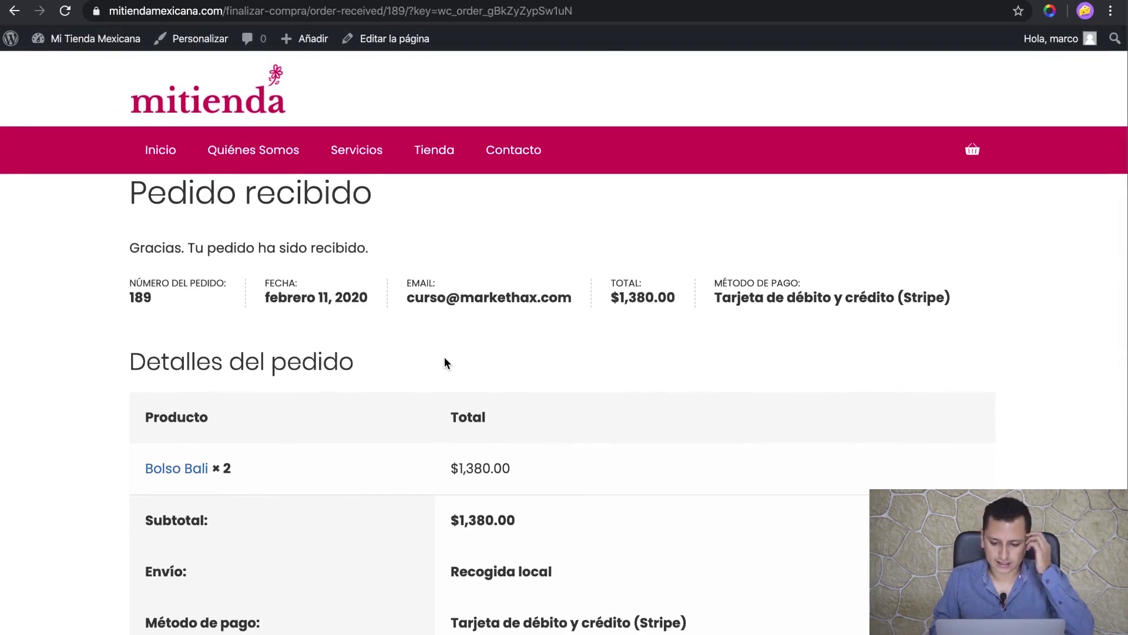
key("ctrl+Tab")
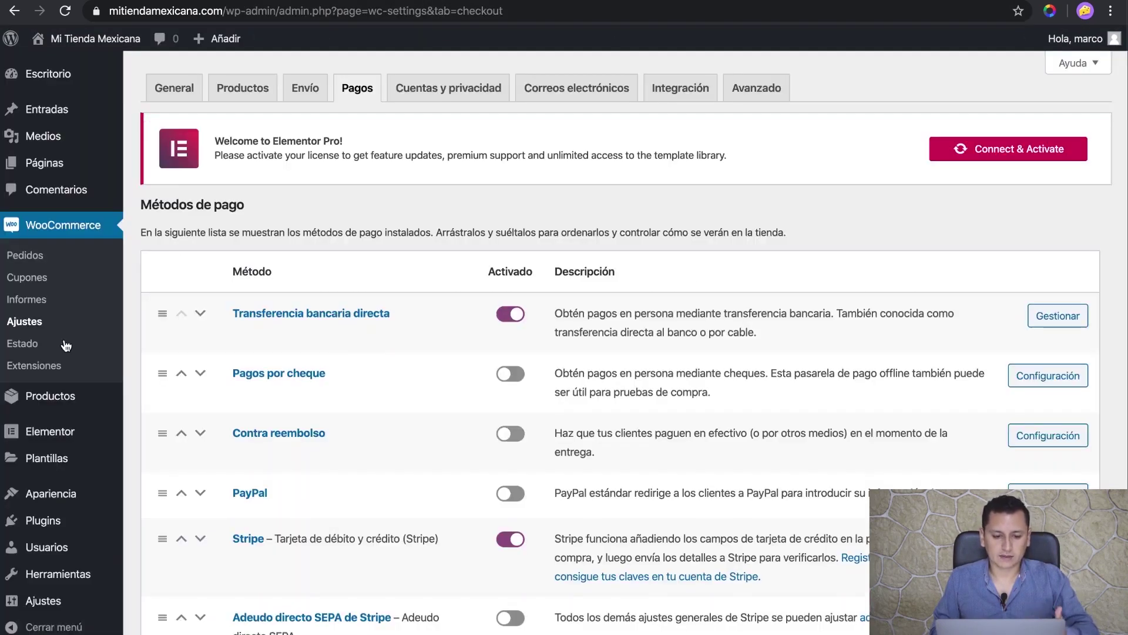
- Open Pedidos to see the $1,380.00 test order marked Procesando
left_click(29, 262)
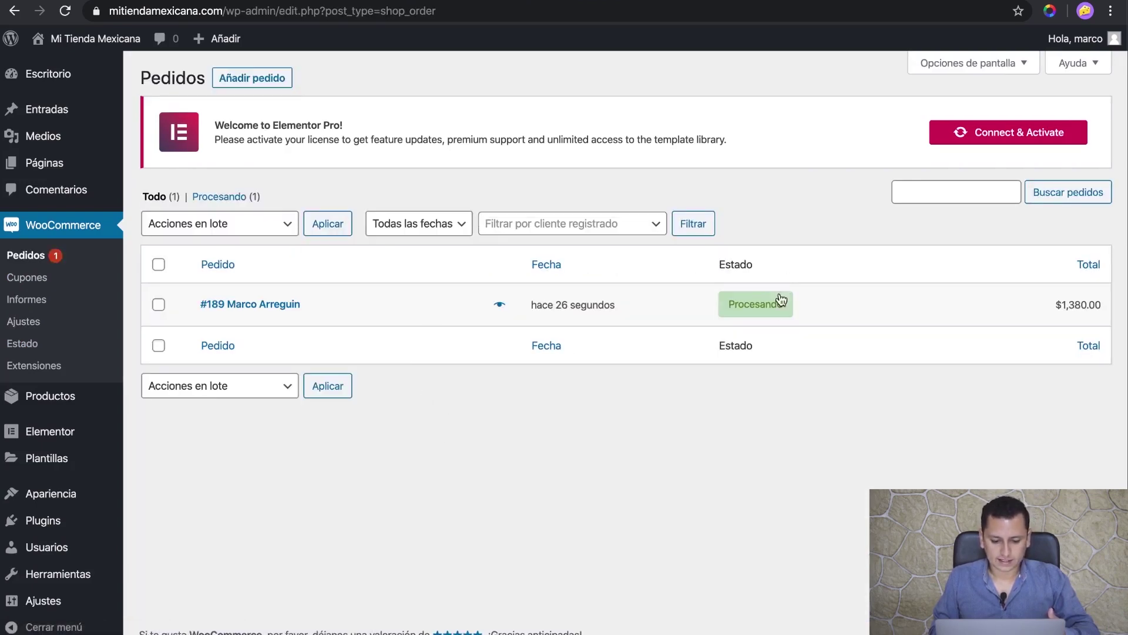
mouse_move(770, 311)
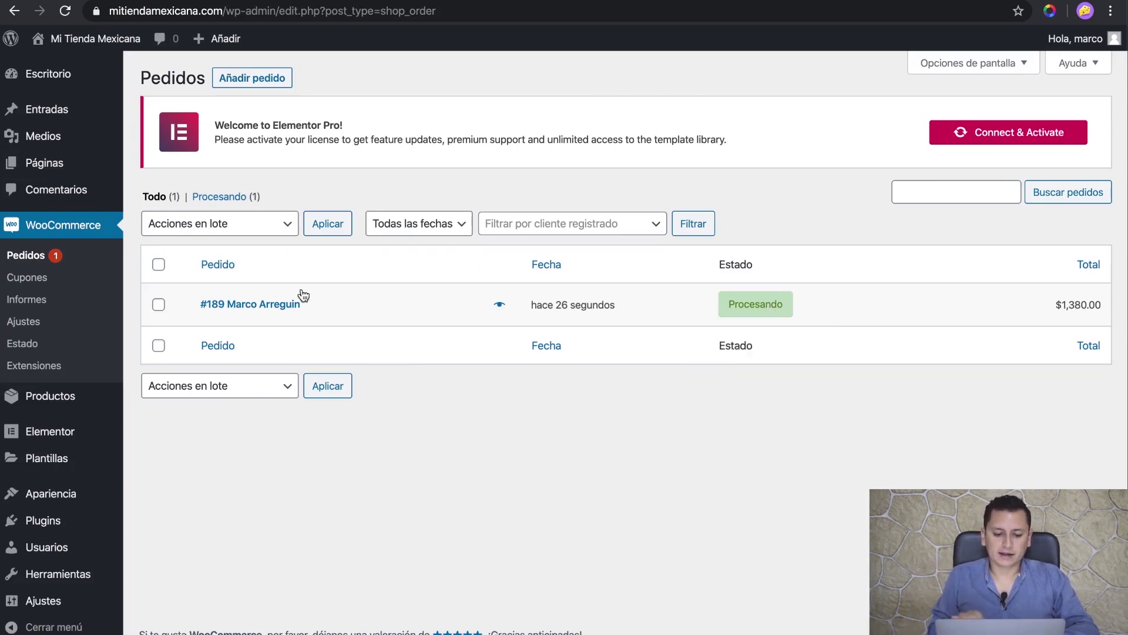
left_click(231, 305)
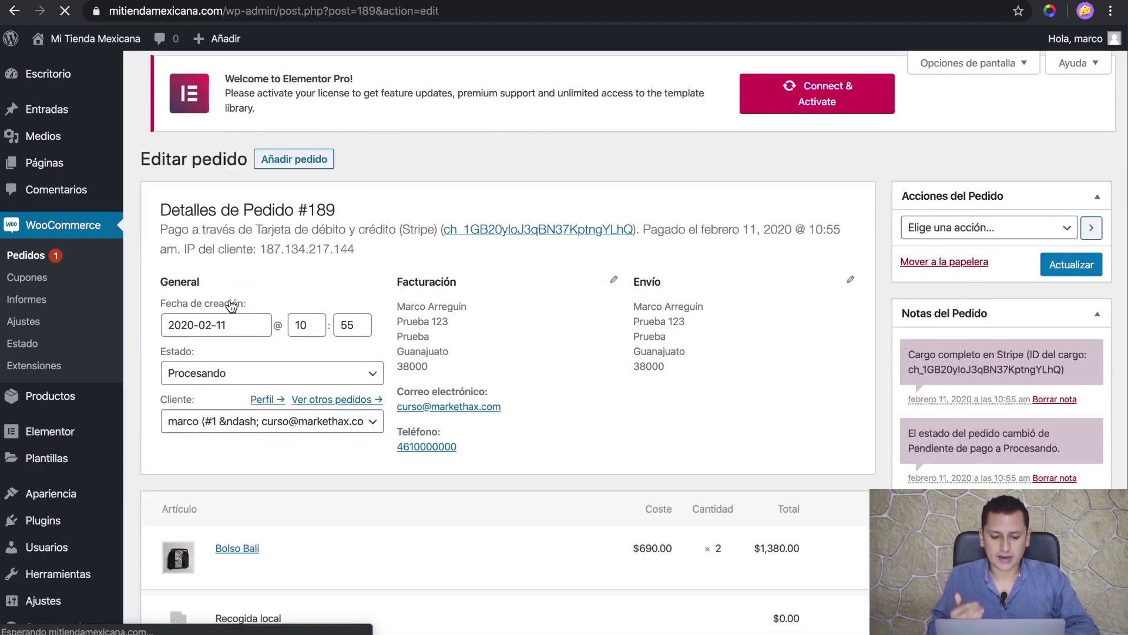
left_click(998, 238)
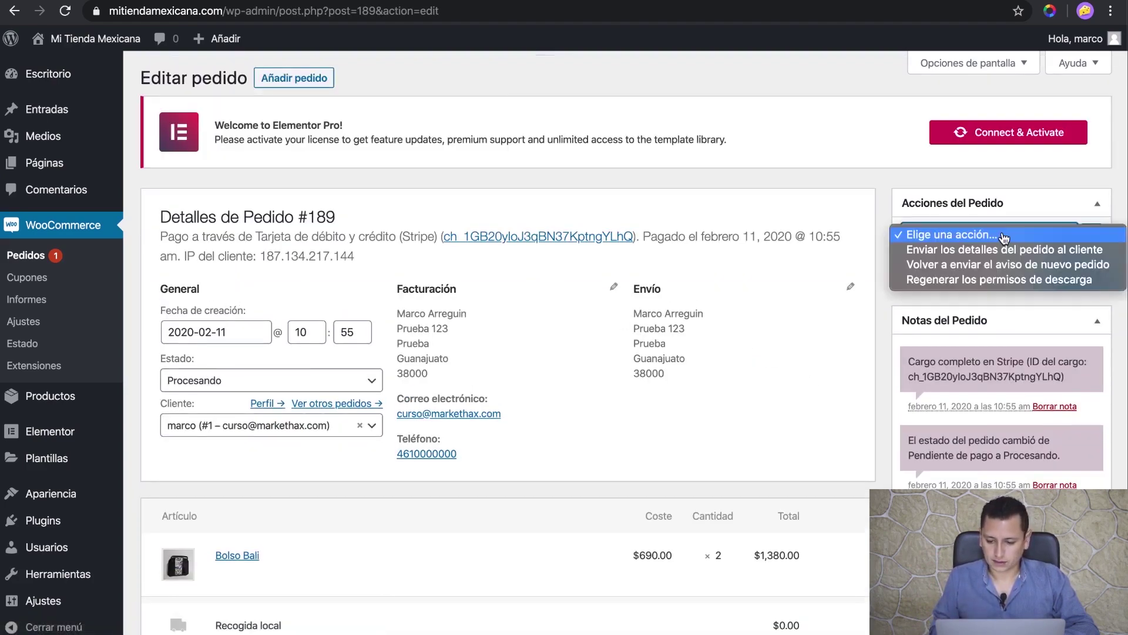
left_click(846, 172)
scroll(869, 266, "down", 4)
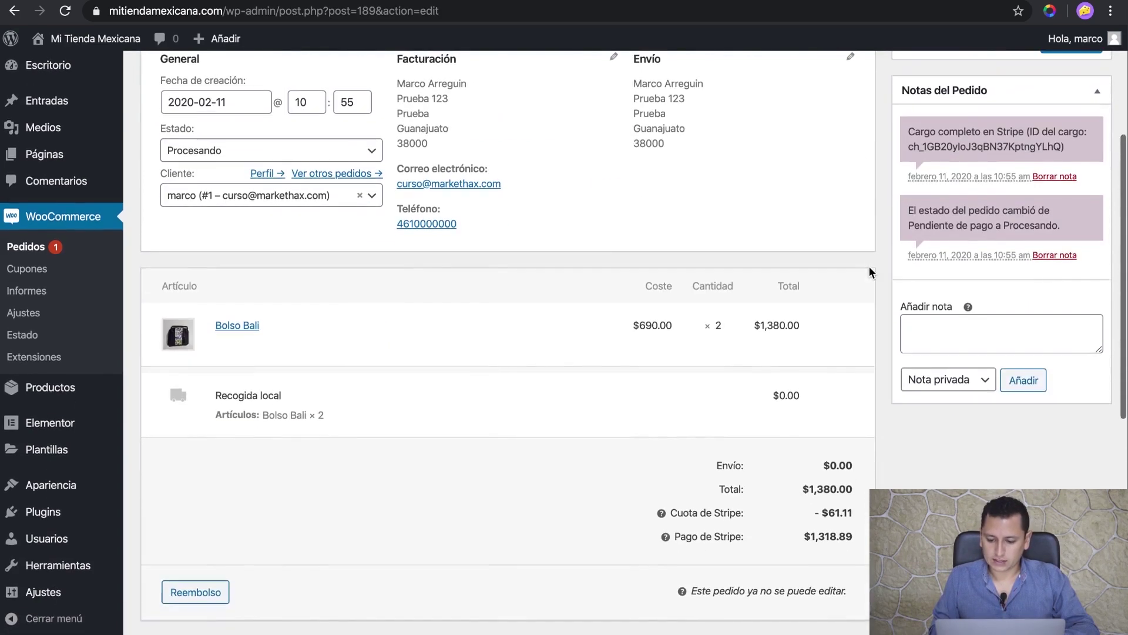
scroll(869, 267, "up", 2)
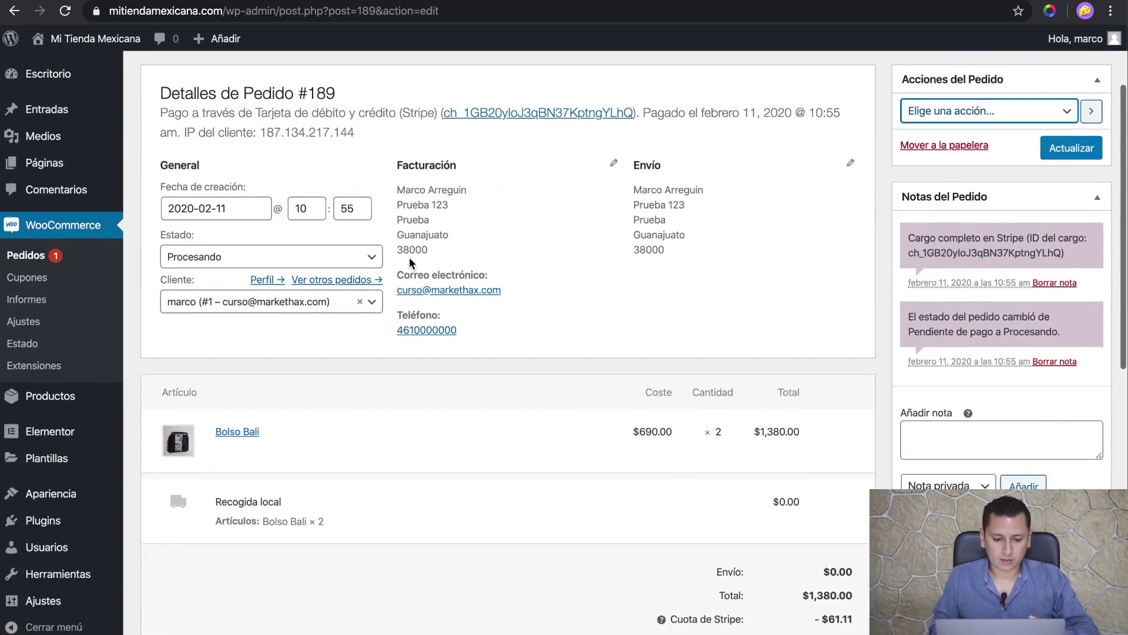
left_click(360, 258)
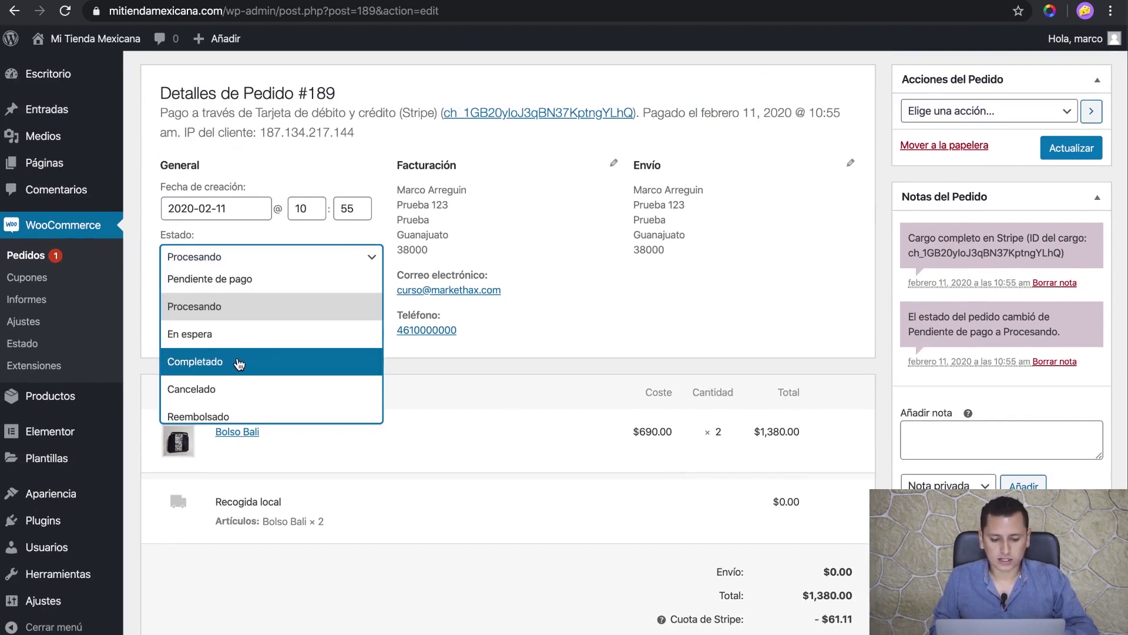
left_click(240, 363)
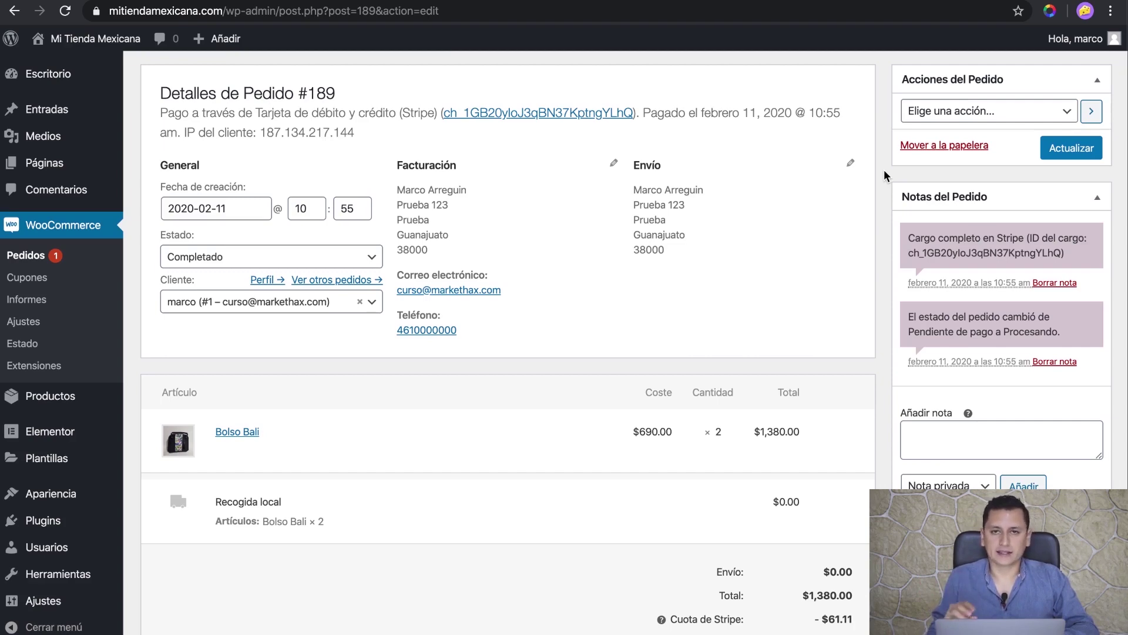
scroll(161, 291, "up", 3)
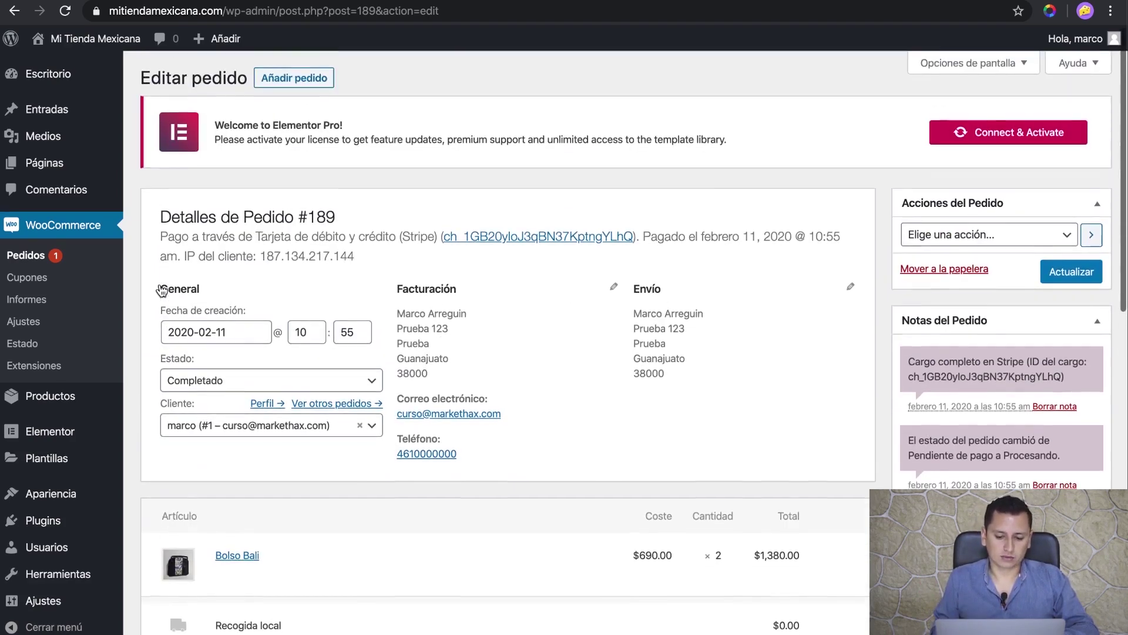
left_click(247, 381)
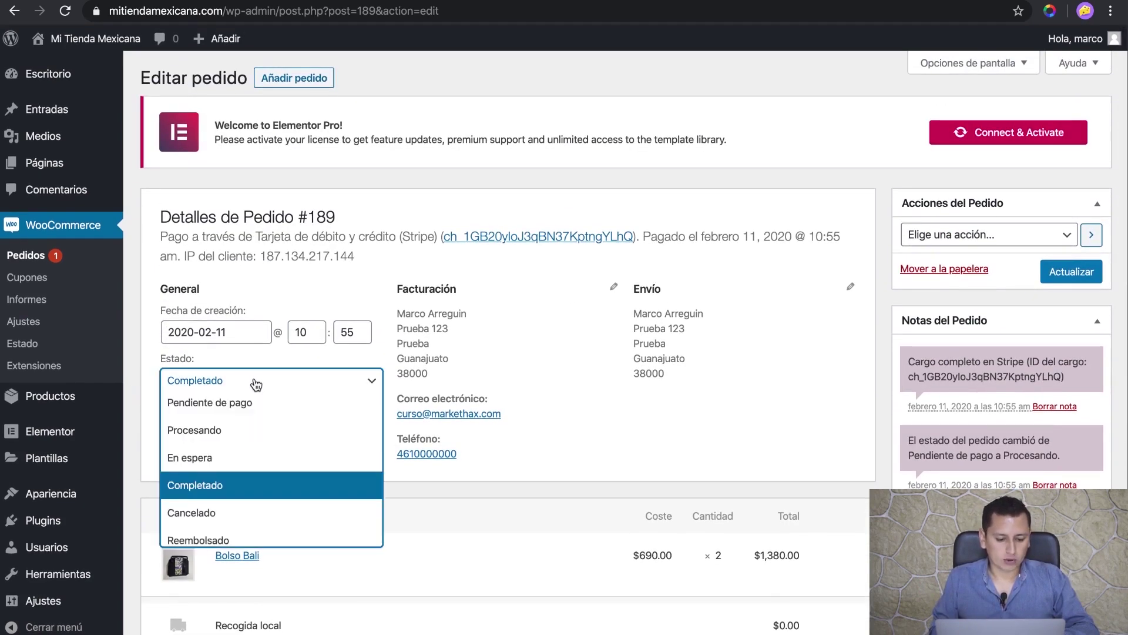
scroll(228, 474, "down", 1)
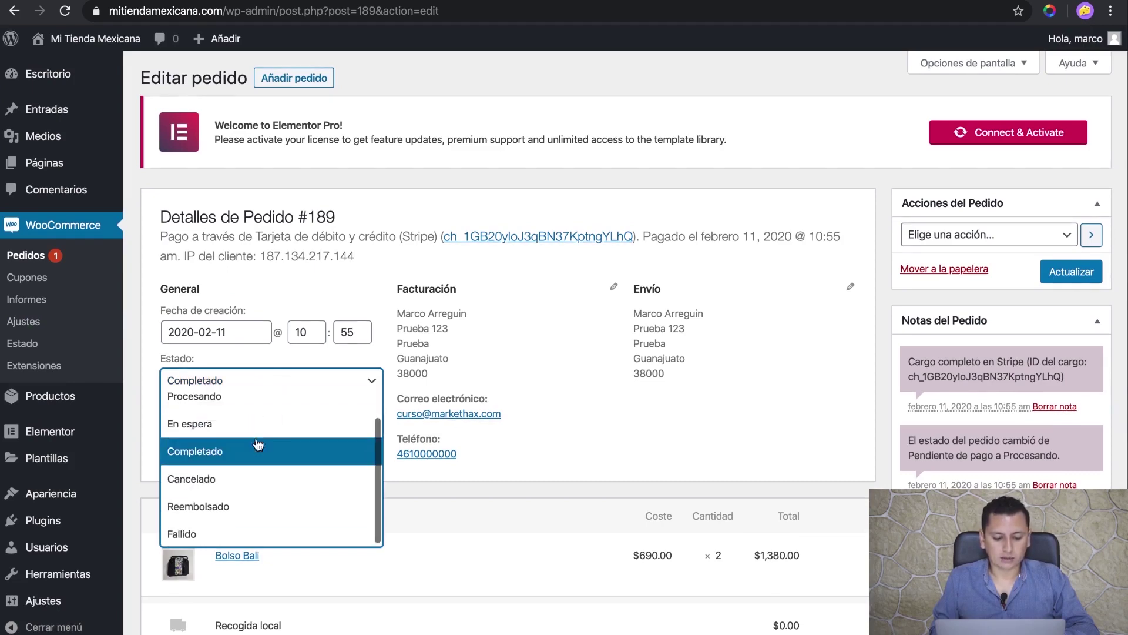
scroll(259, 435, "up", 1)
left_click(357, 180)
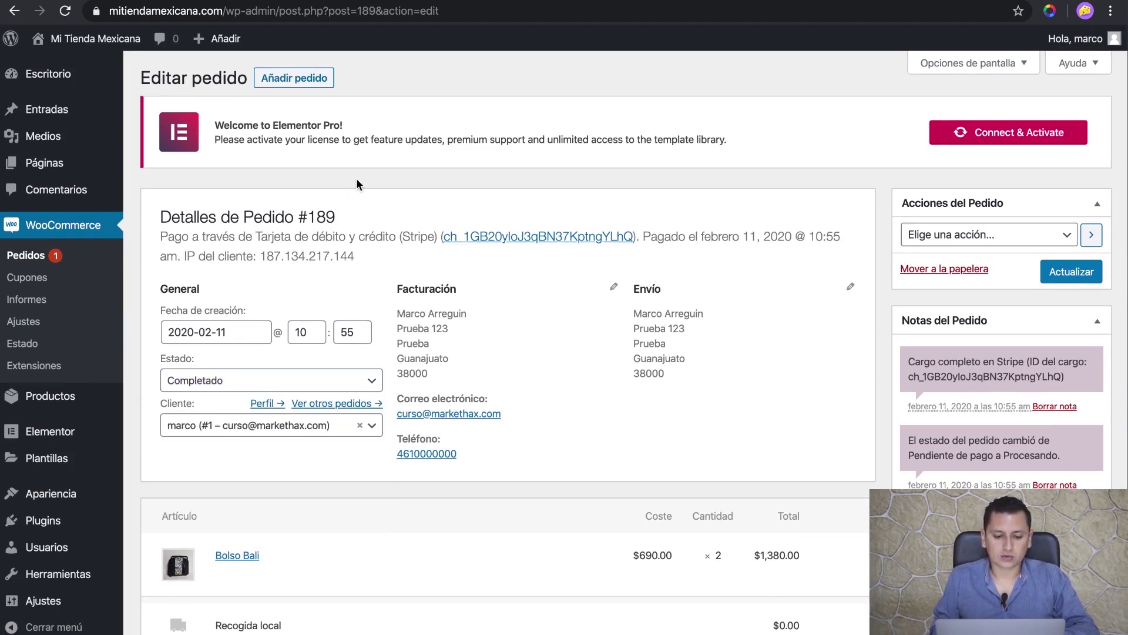
left_click(40, 258)
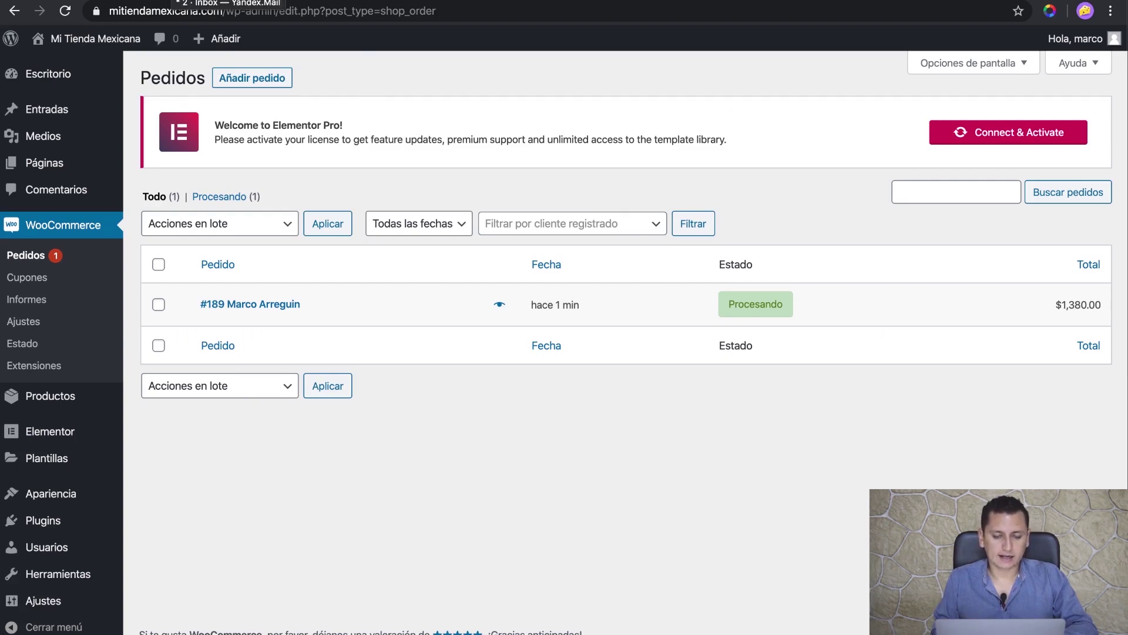
- Read the Nuevo pedido email for order #189, then return to the Stripe webhook page
key("ctrl+Tab")
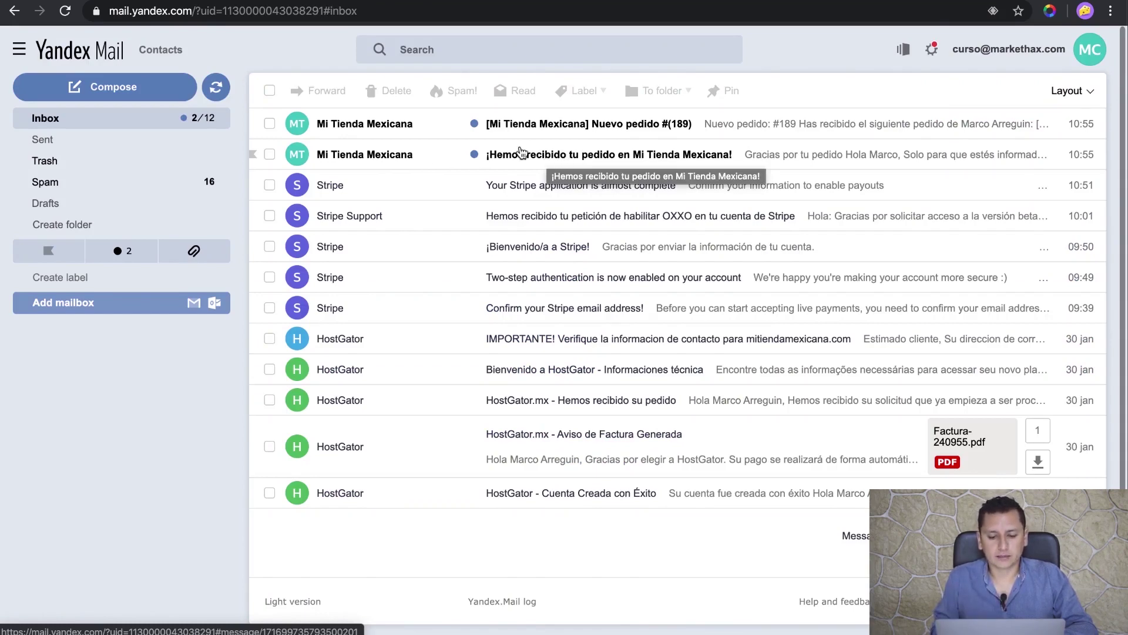
left_click(424, 125)
scroll(400, 387, "down", 6)
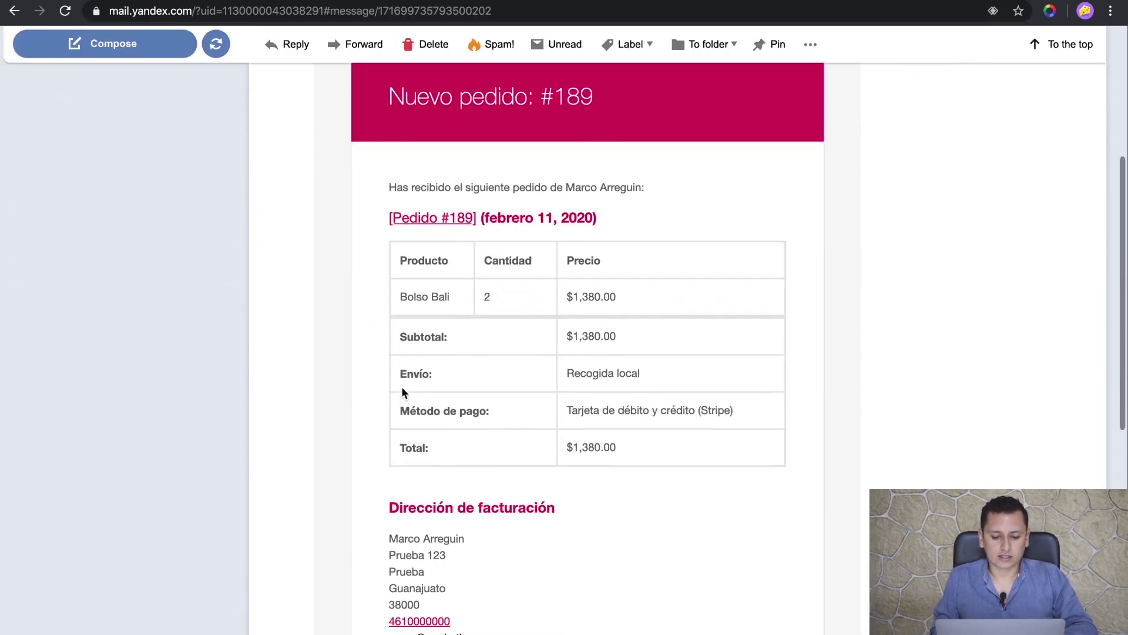
scroll(402, 393, "up", 4)
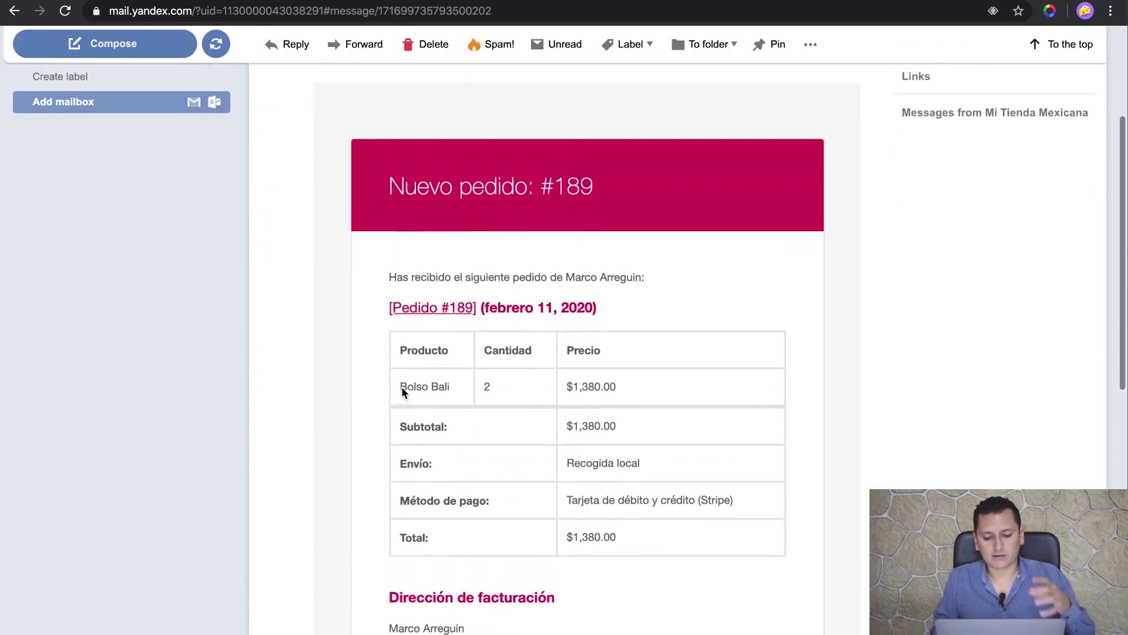
scroll(402, 387, "up", 3)
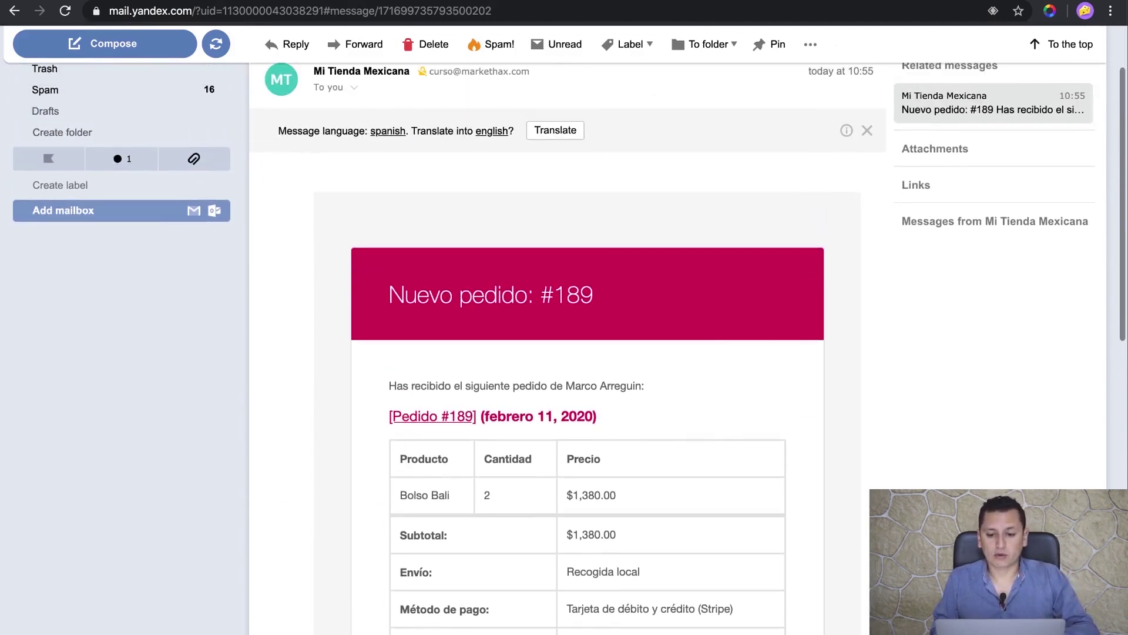
key("ctrl+Tab")
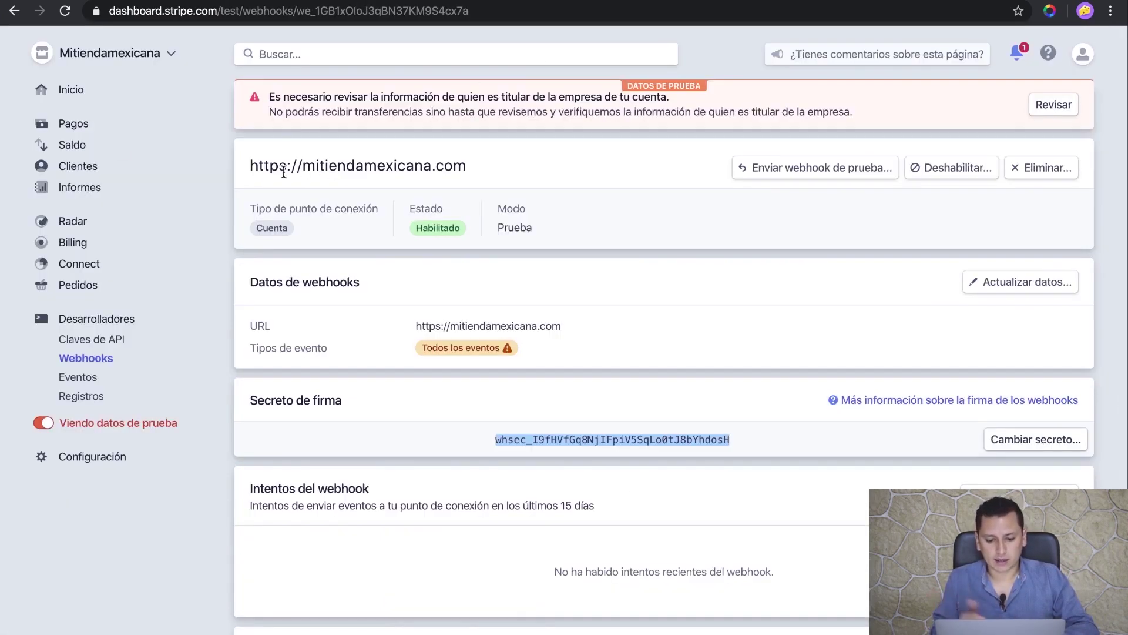
- Review the MXN 1,380.00 test sale on the Stripe home summary, then open the Pagos list
left_click(76, 91)
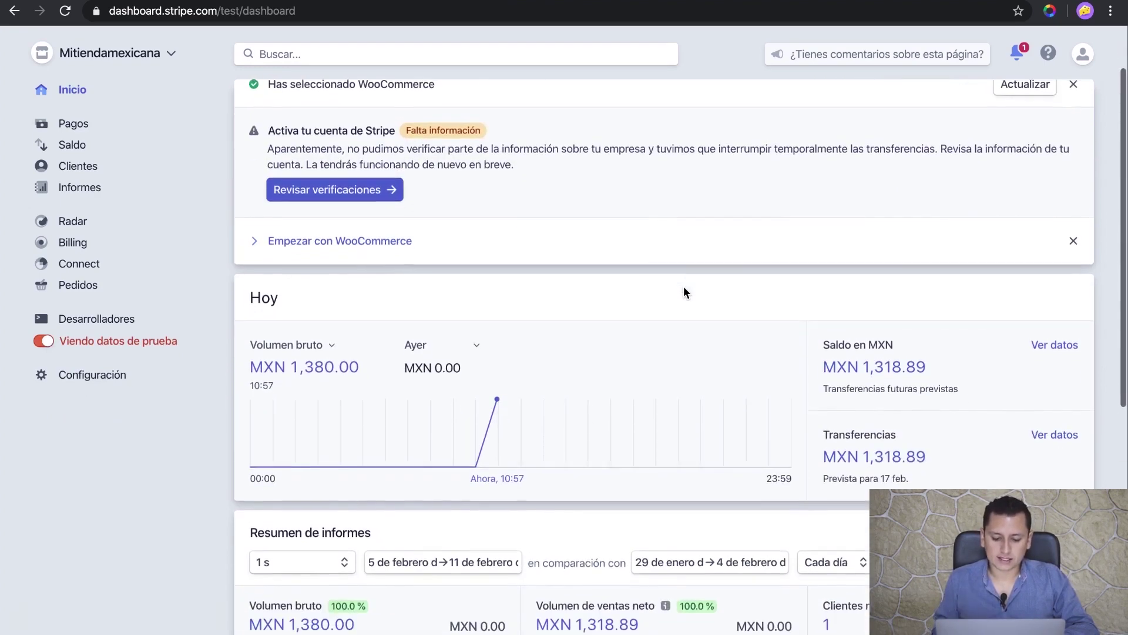
scroll(682, 287, "down", 4)
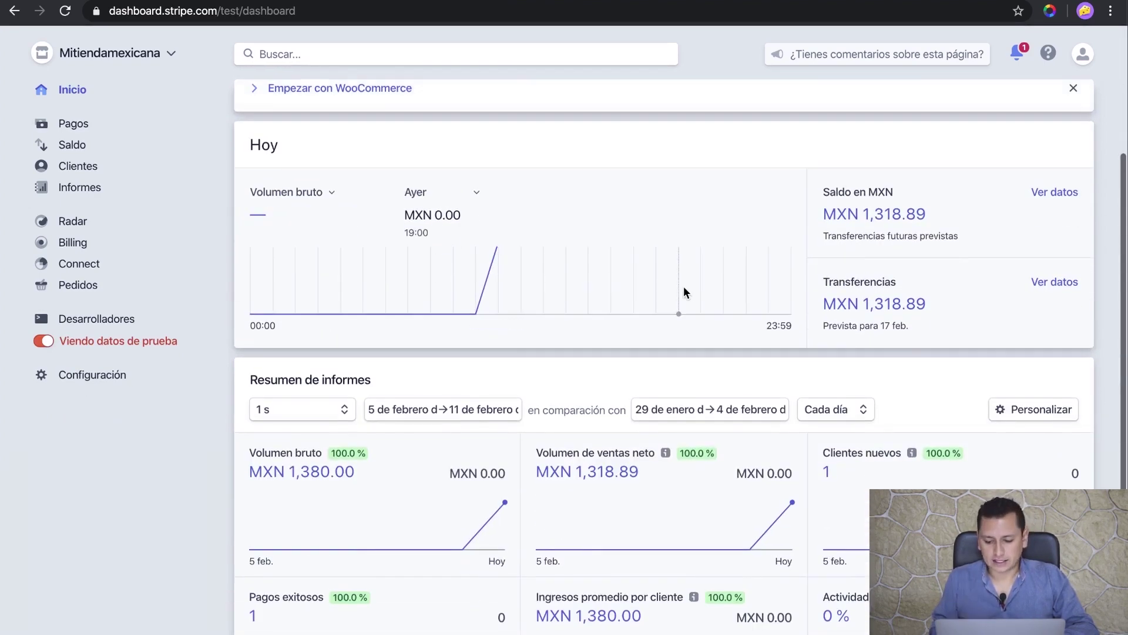
scroll(683, 288, "down", 4)
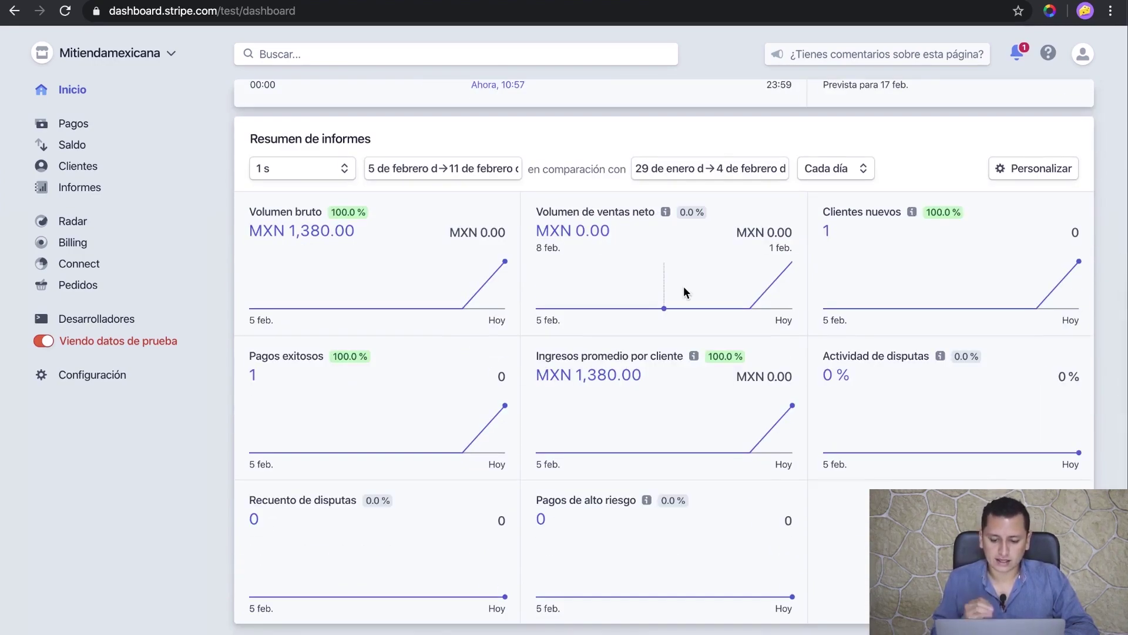
scroll(682, 287, "up", 5)
scroll(683, 287, "down", 3)
scroll(683, 286, "down", 3)
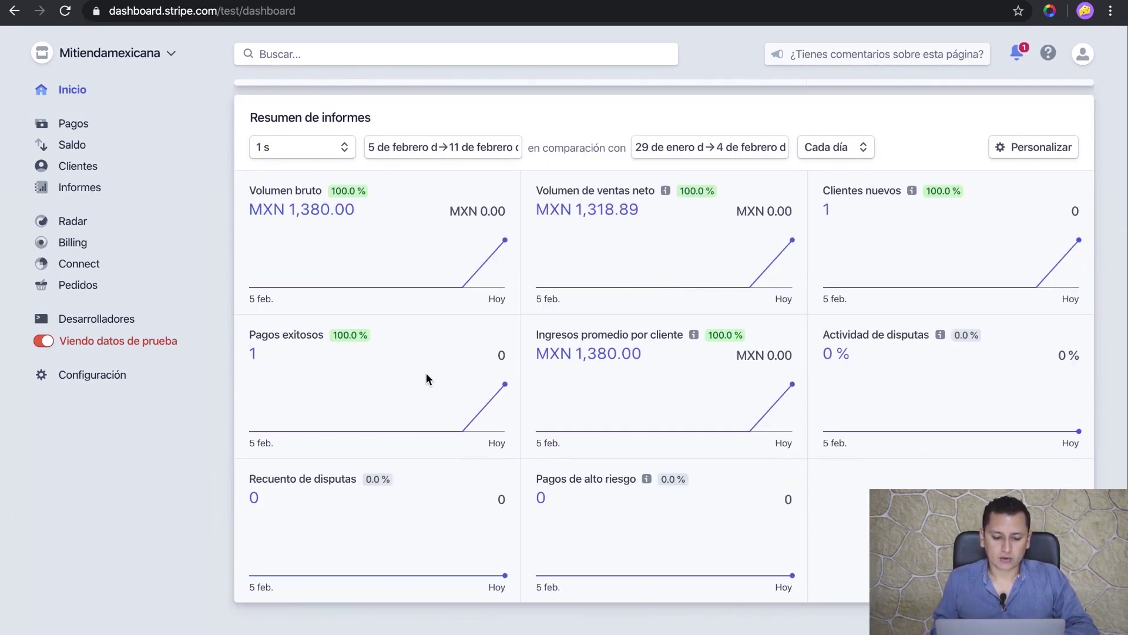
scroll(514, 266, "up", 8)
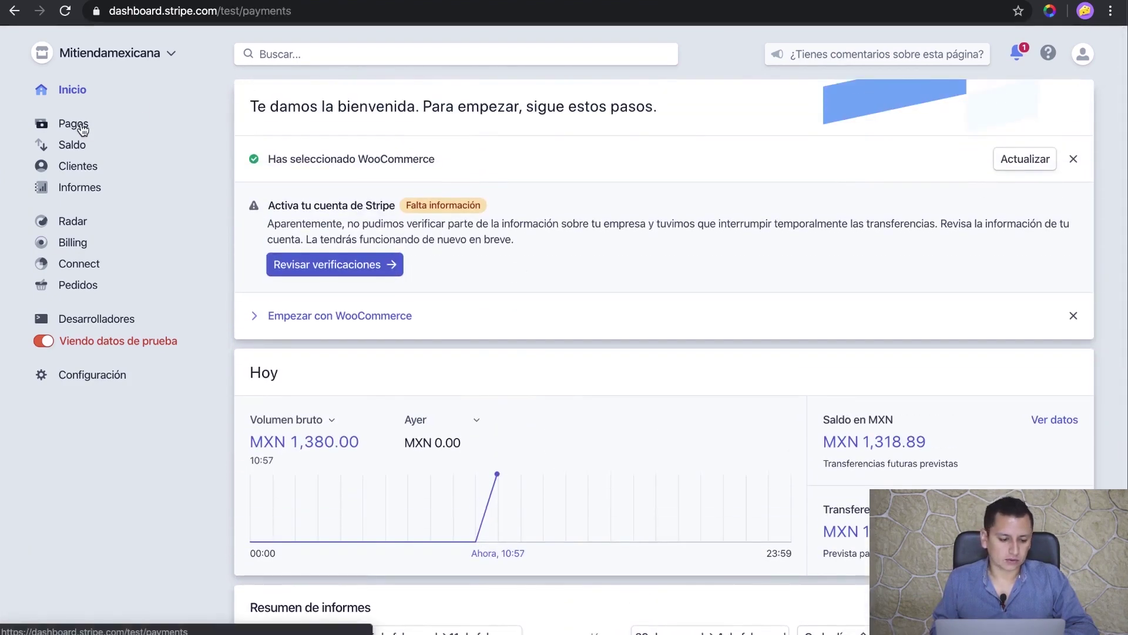
left_click(80, 124)
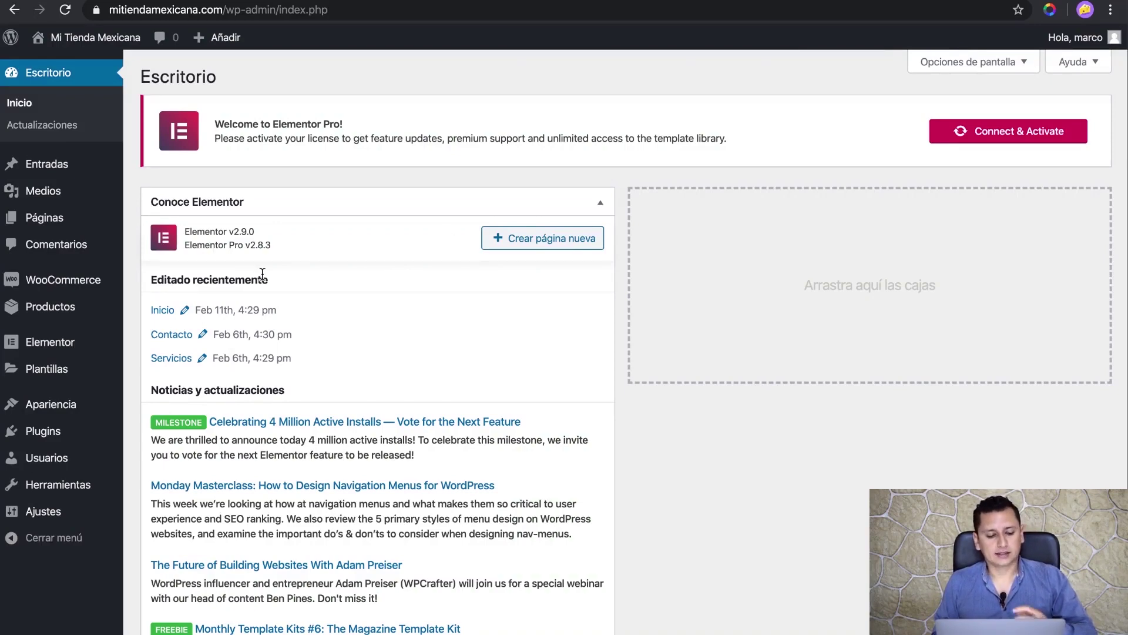
- Open the Stripe payment method settings under WooCommerce Settings > Payments
mouse_move(74, 292)
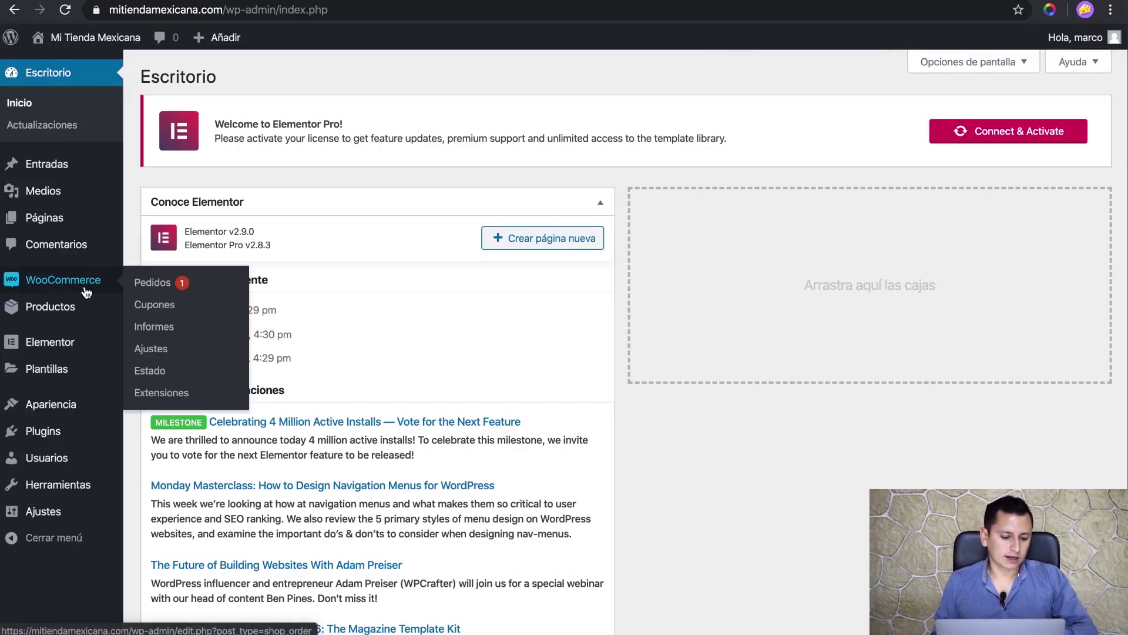
left_click(154, 351)
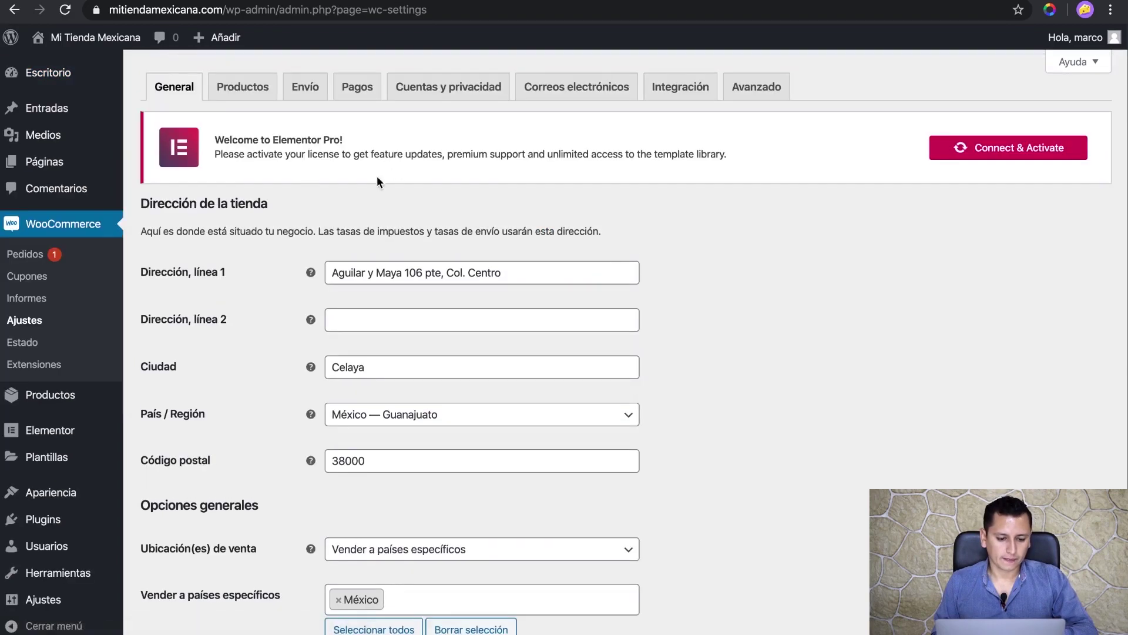
left_click(358, 87)
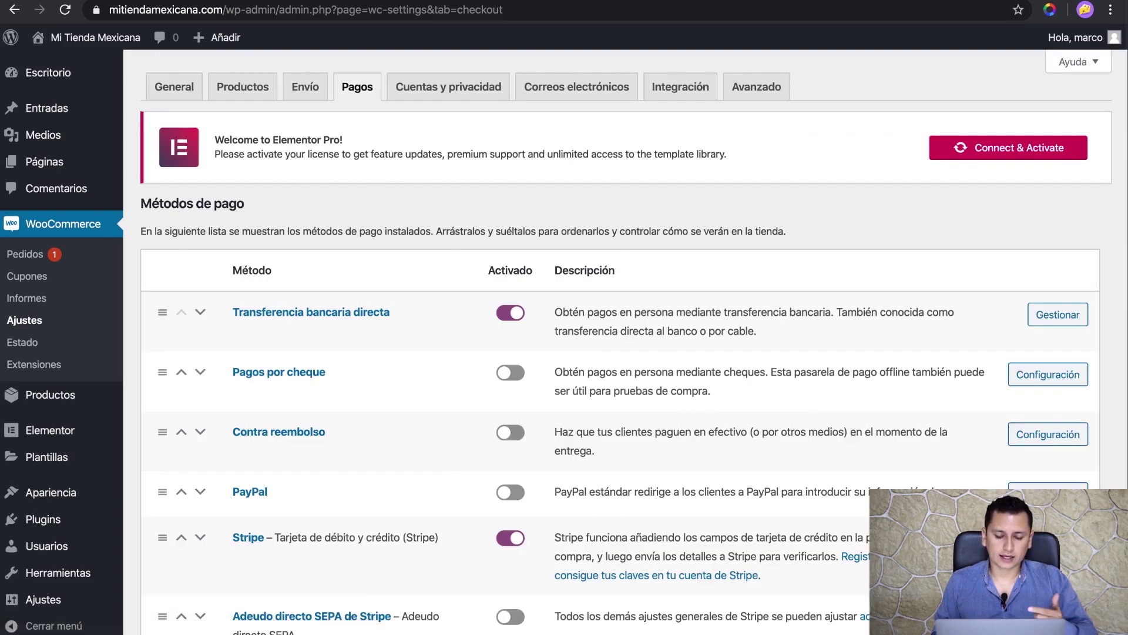
scroll(502, 206, "down", 2)
left_click(1050, 466)
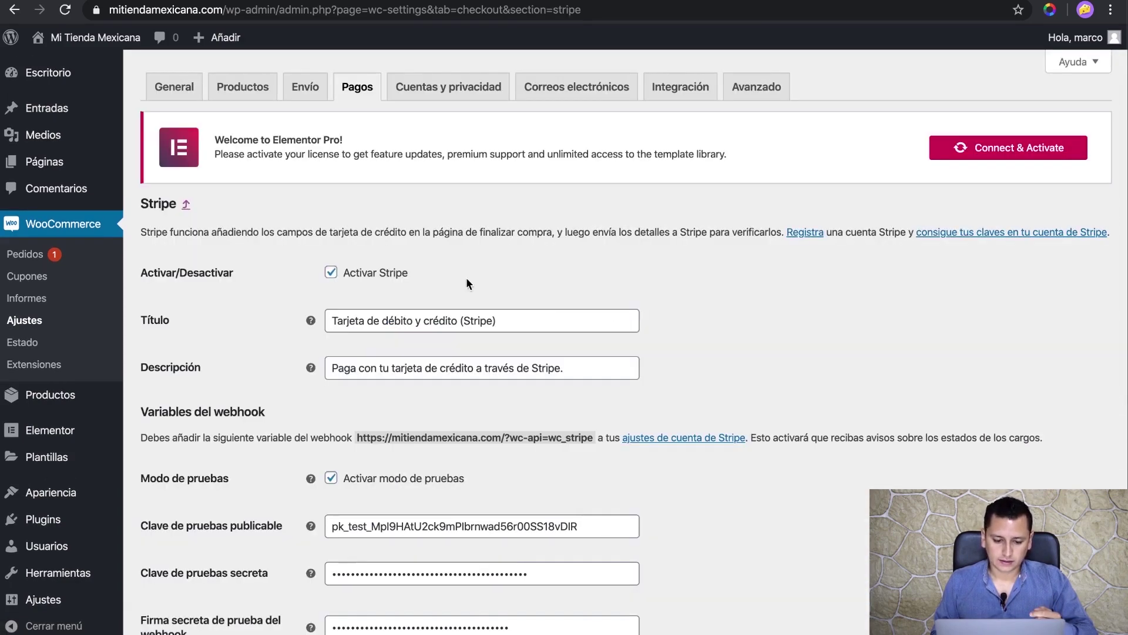
scroll(276, 380, "down", 5)
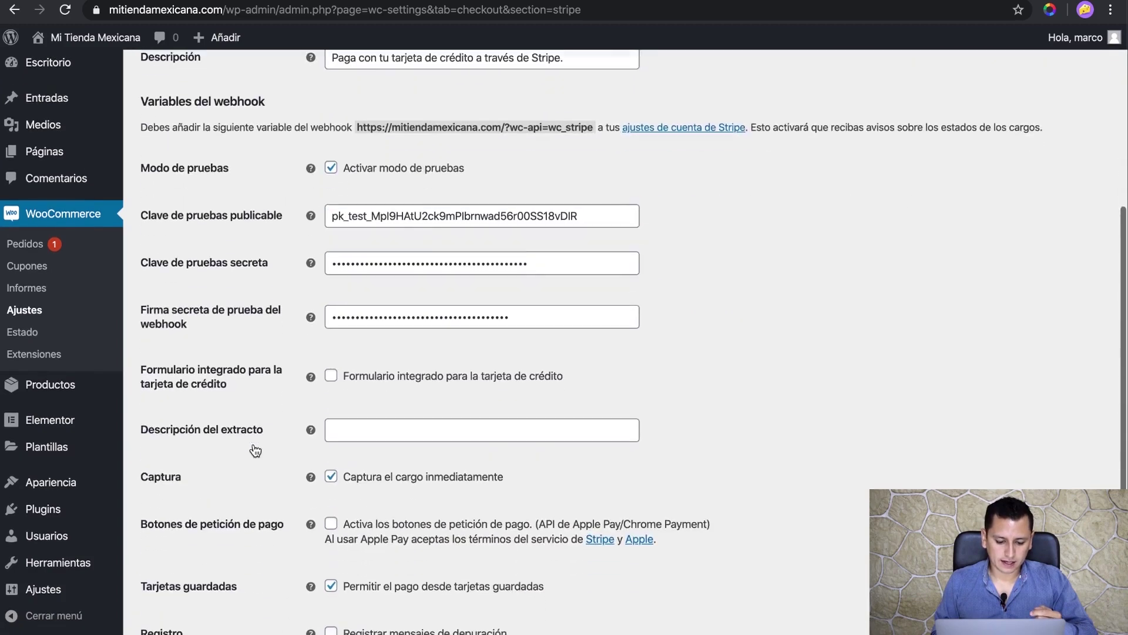
- Untick 'Activar modo de pruebas' to expose the empty production publishable and secret key fields
left_click(331, 169)
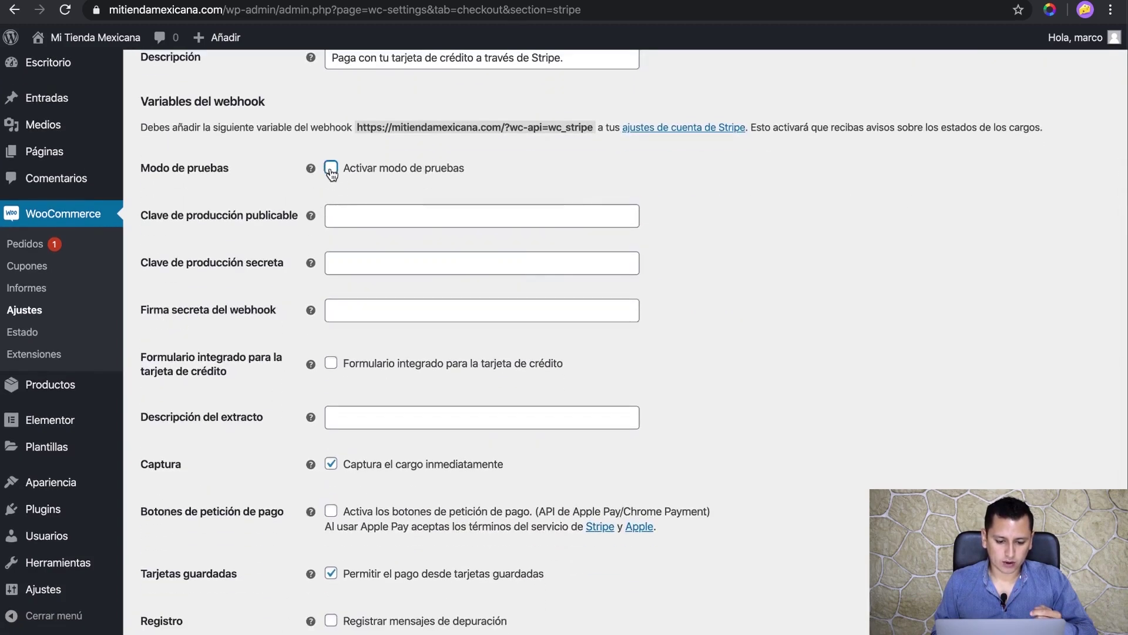
left_click(389, 221)
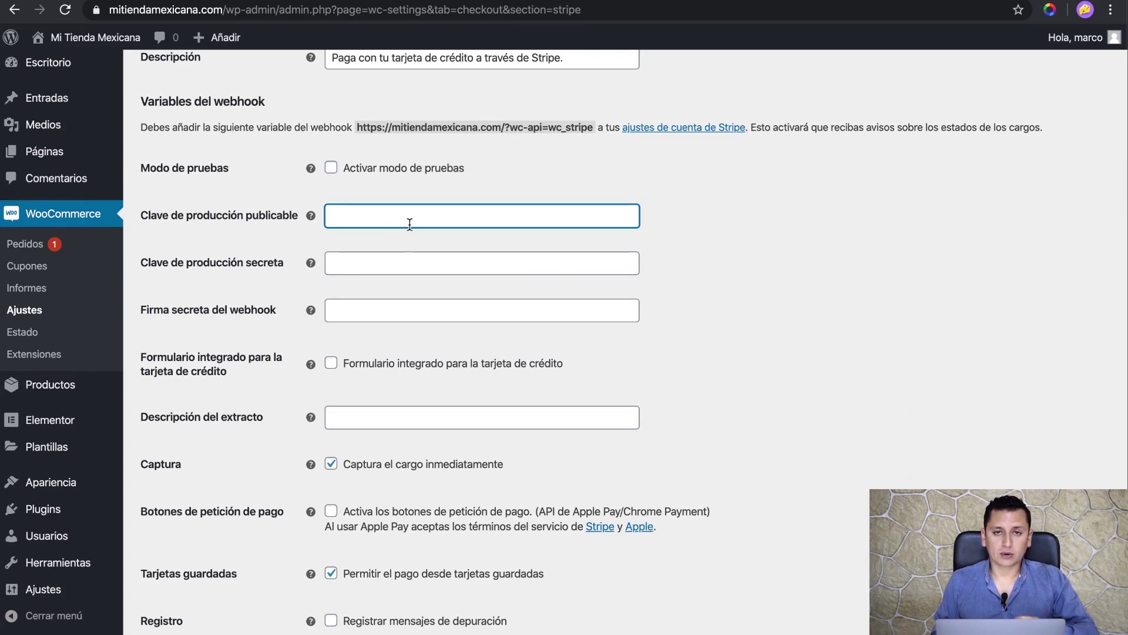
left_click(340, 265)
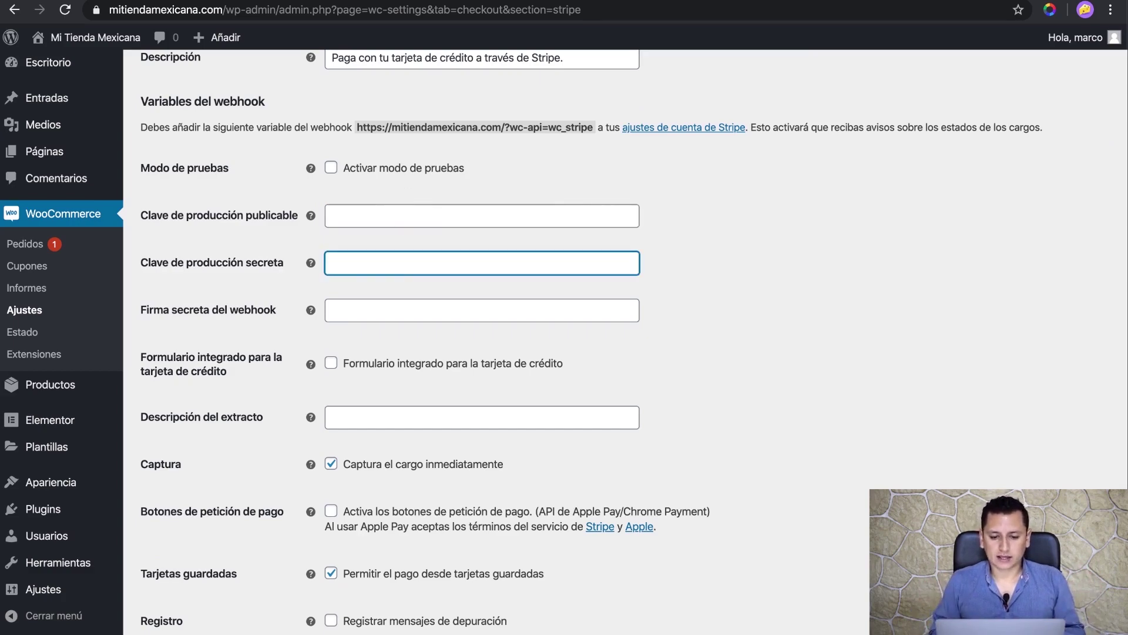
key("ctrl+Tab")
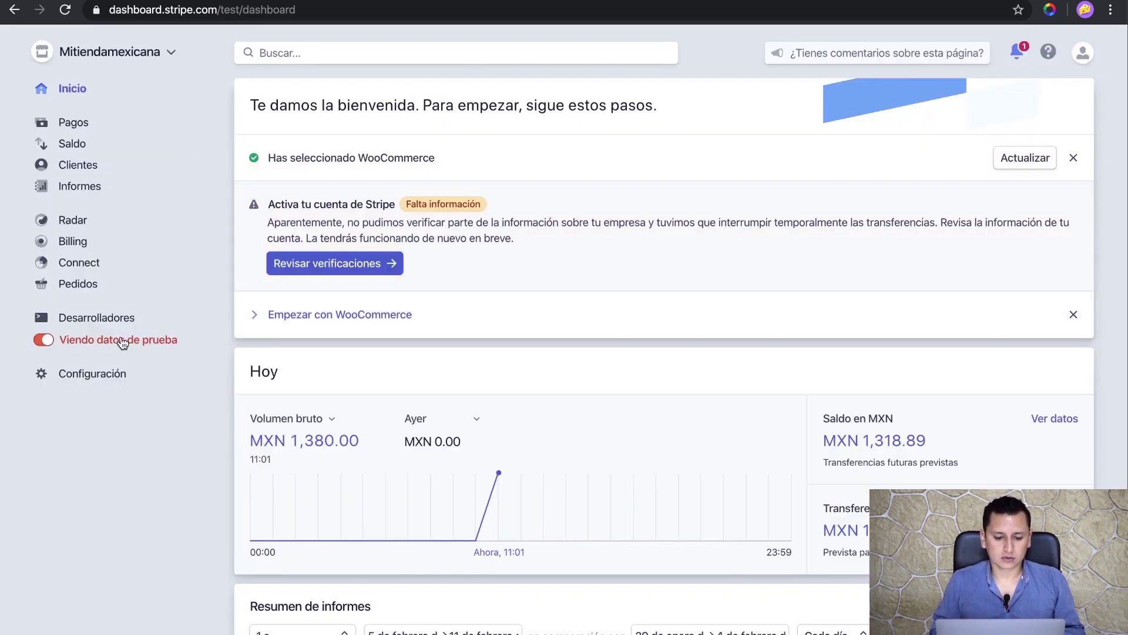
- Switch Stripe to live data and paste the live publishable key into WooCommerce's production field
left_click(47, 346)
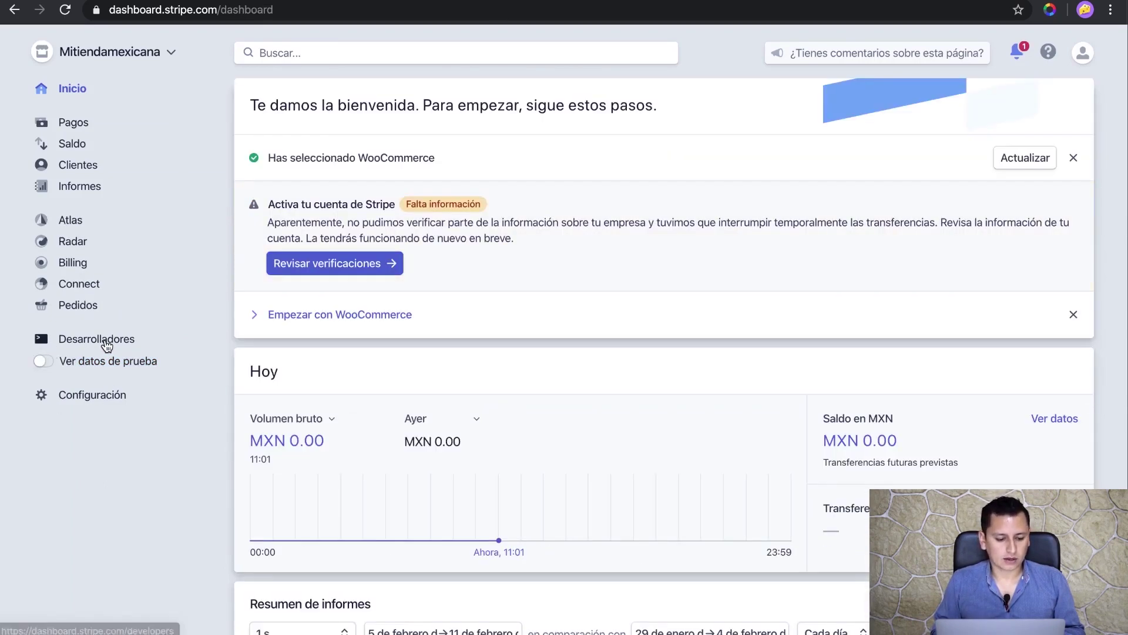
left_click(106, 340)
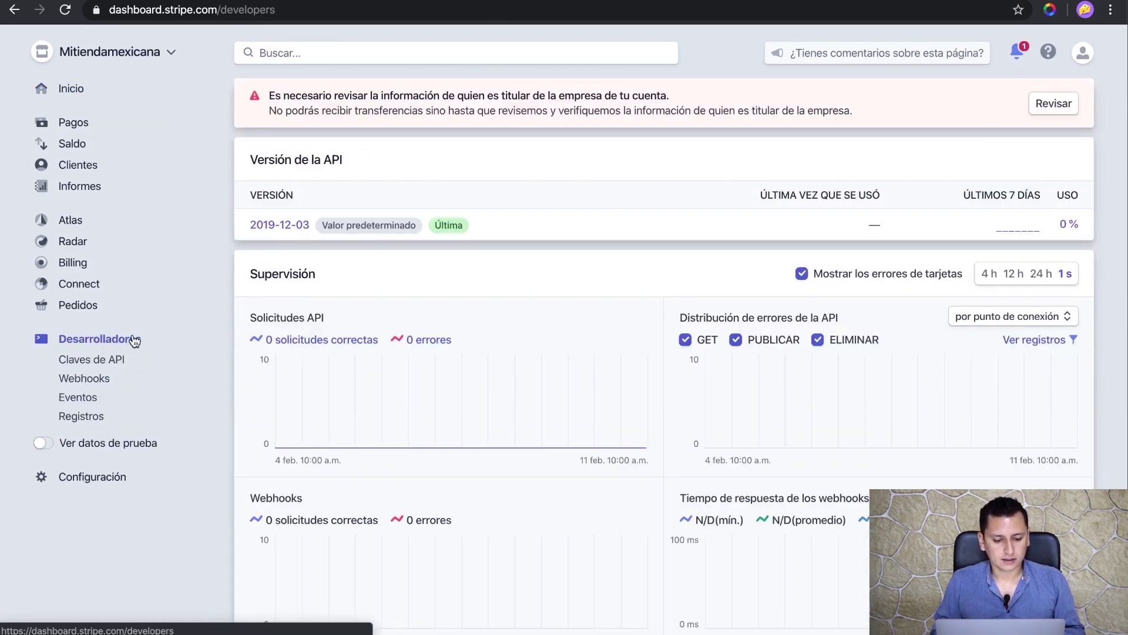
left_click(85, 365)
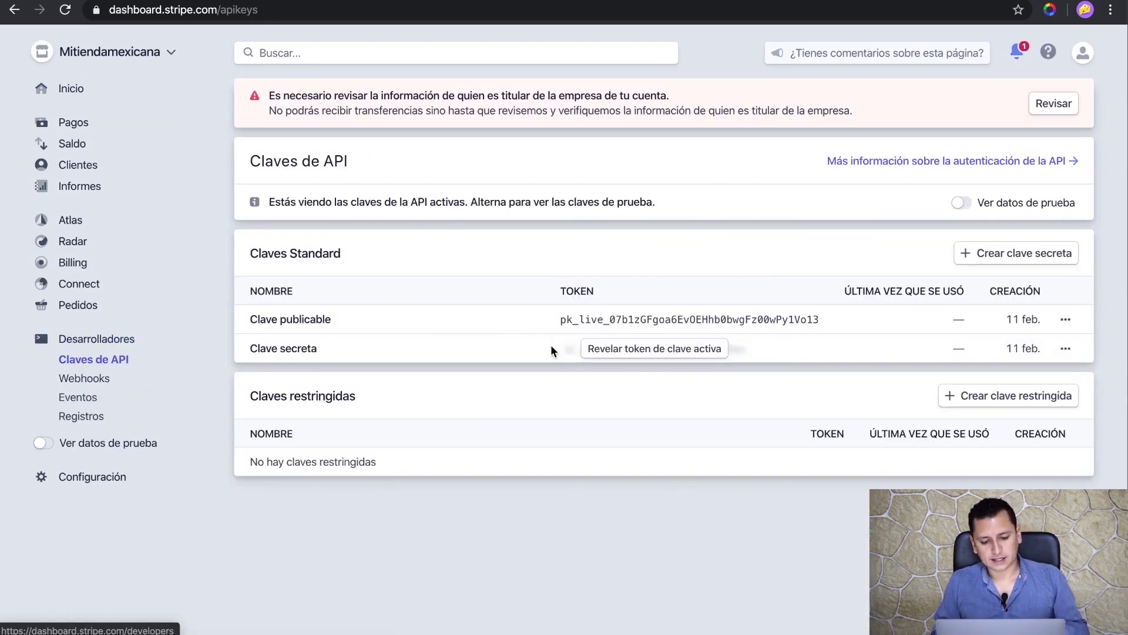
left_click(605, 318)
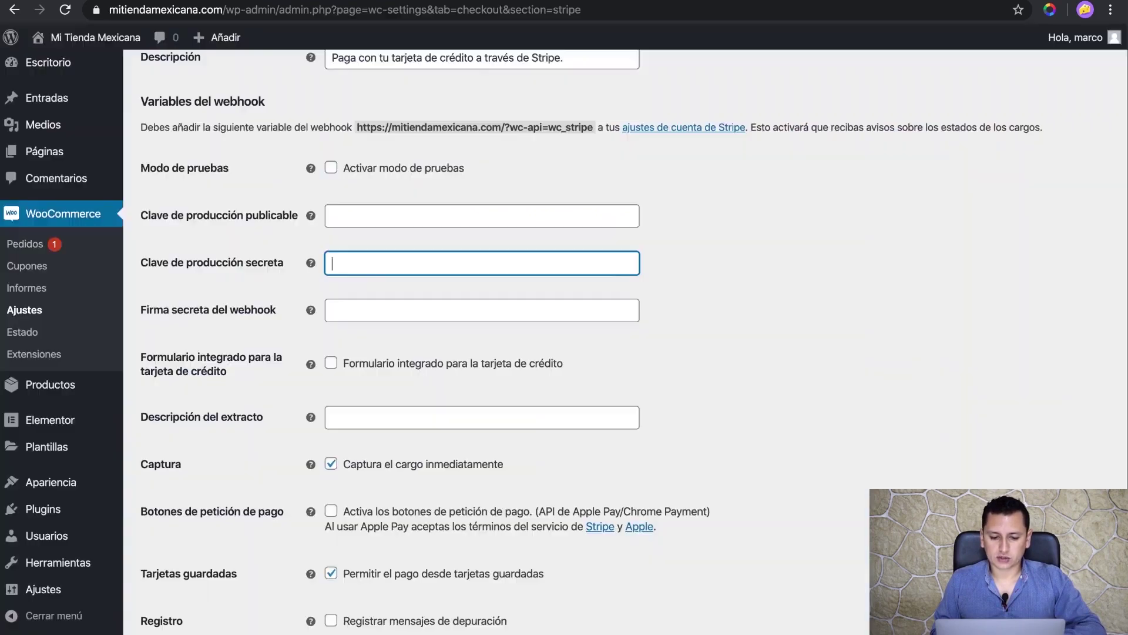
key("super+v")
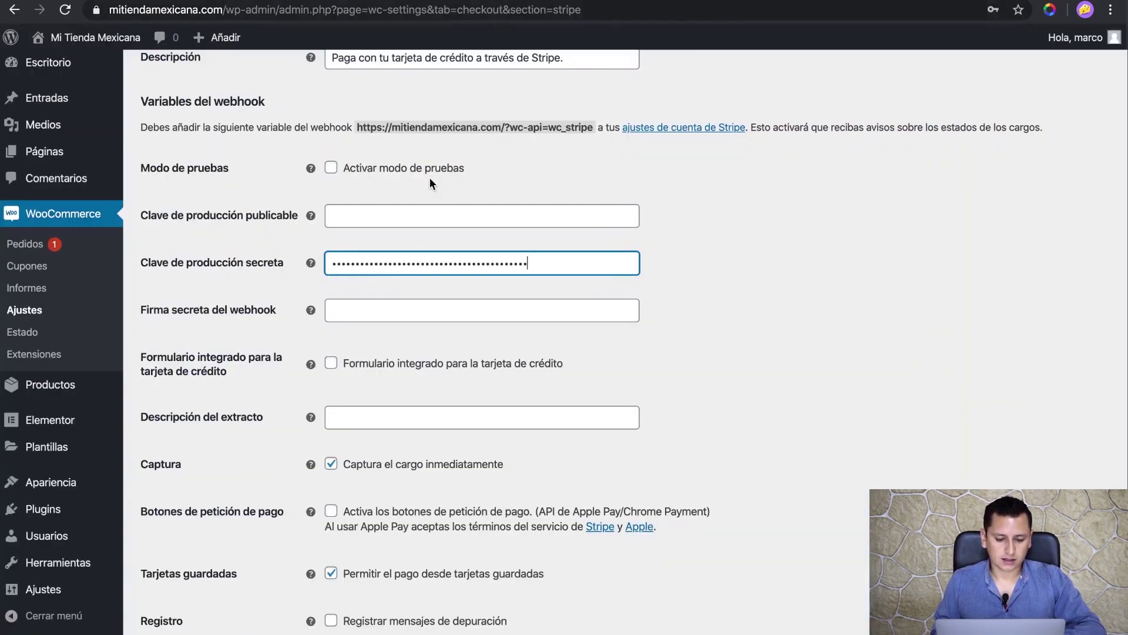
key("super+z")
left_click(431, 220)
key("super+v")
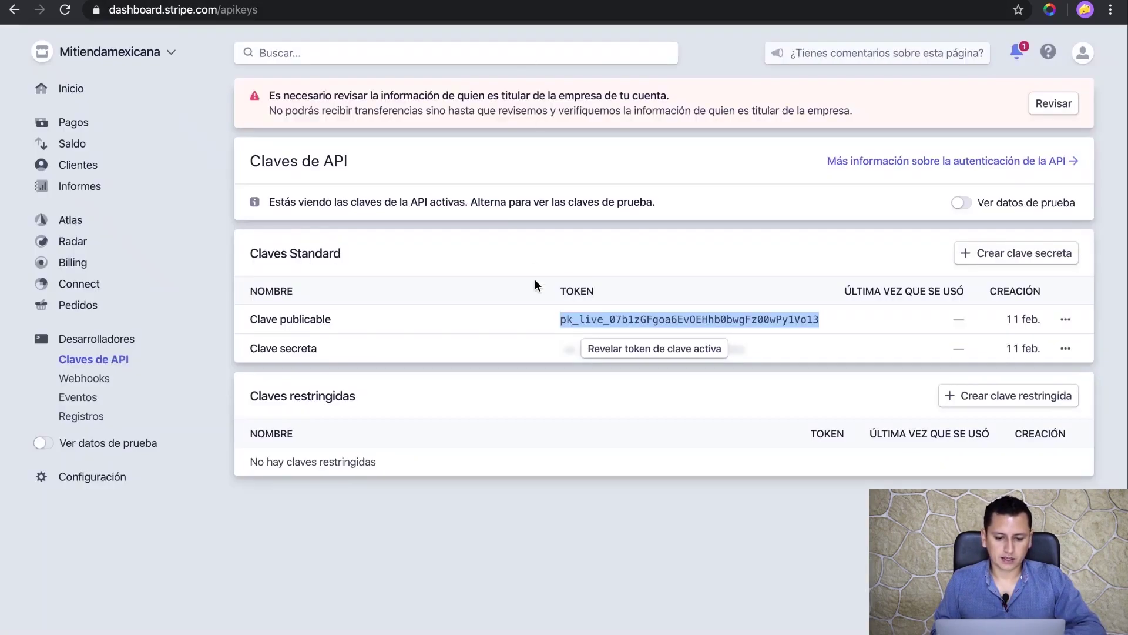
- Reveal and copy the live secret key, and paste it into WooCommerce's production secret key field
left_click(621, 353)
left_click(691, 293)
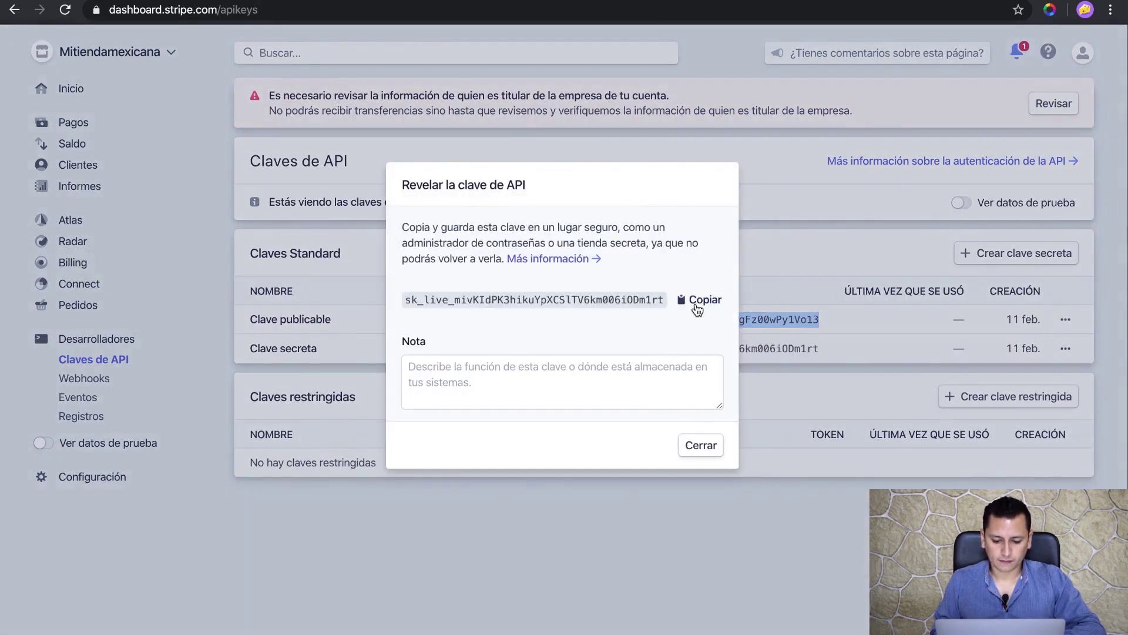
left_click(698, 303)
left_click(700, 444)
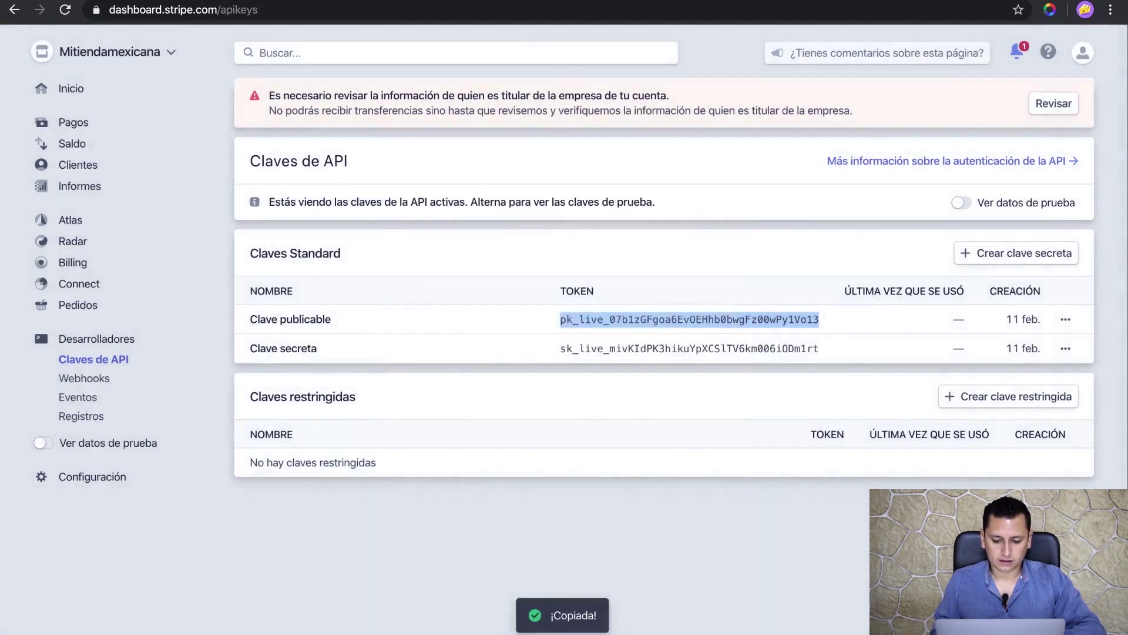
key("ctrl+Tab")
key("Tab")
key("super+v")
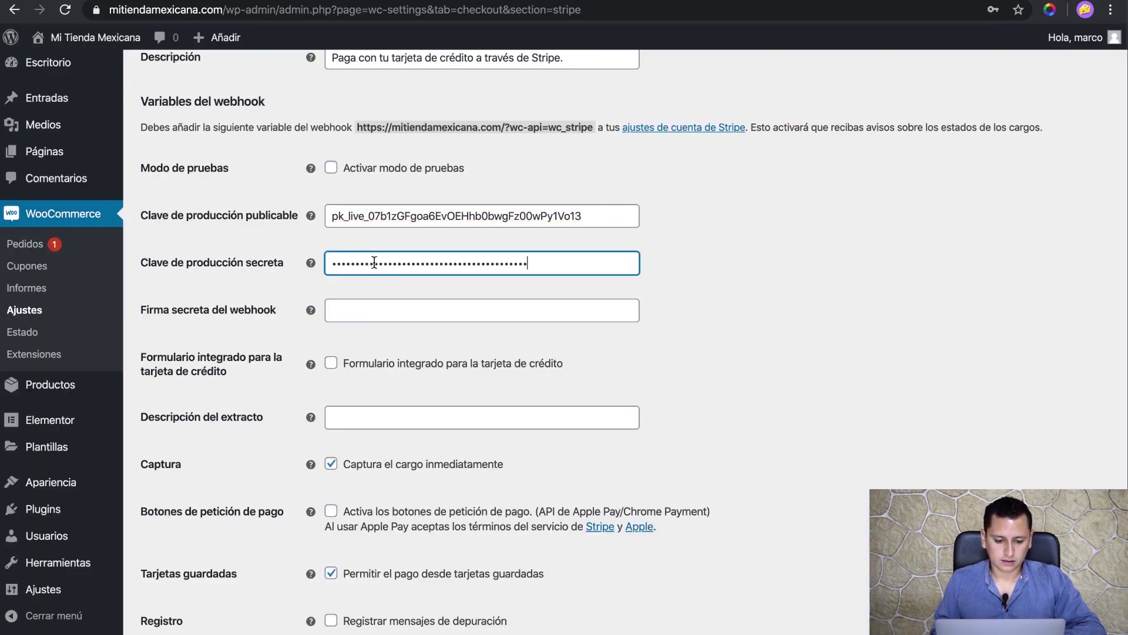
key("ctrl+shift+Tab")
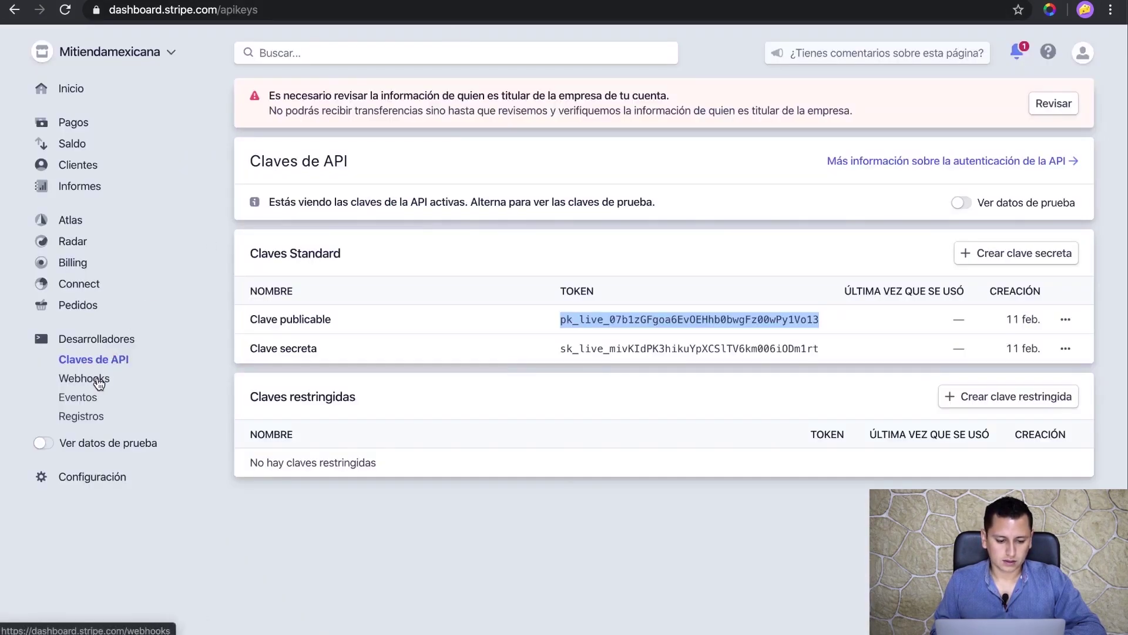
left_click(94, 379)
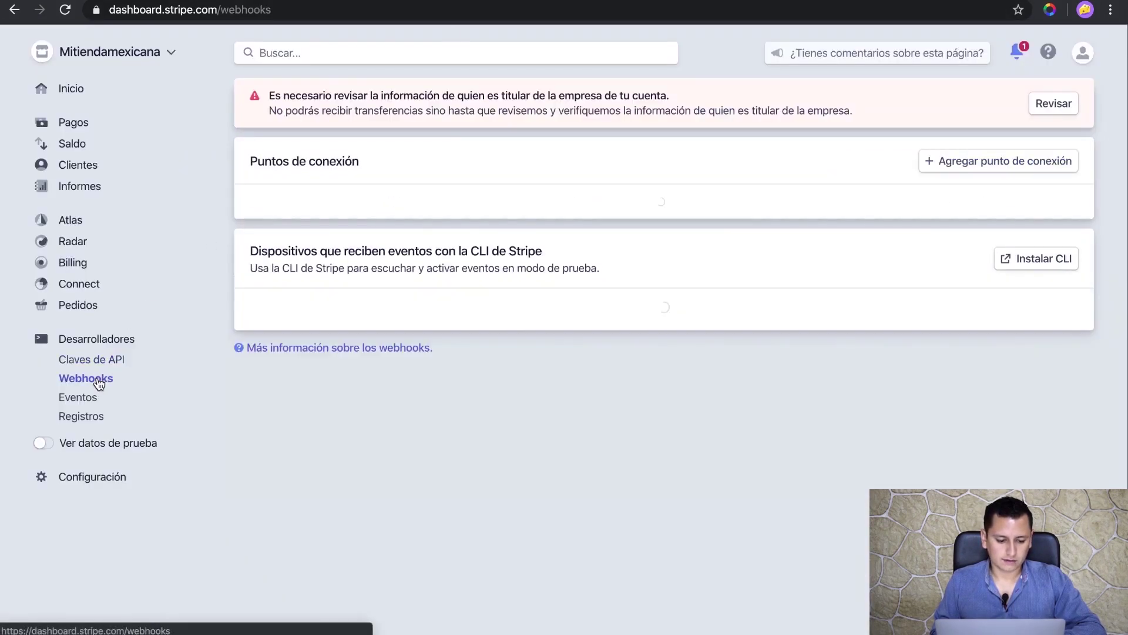
left_click(1002, 161)
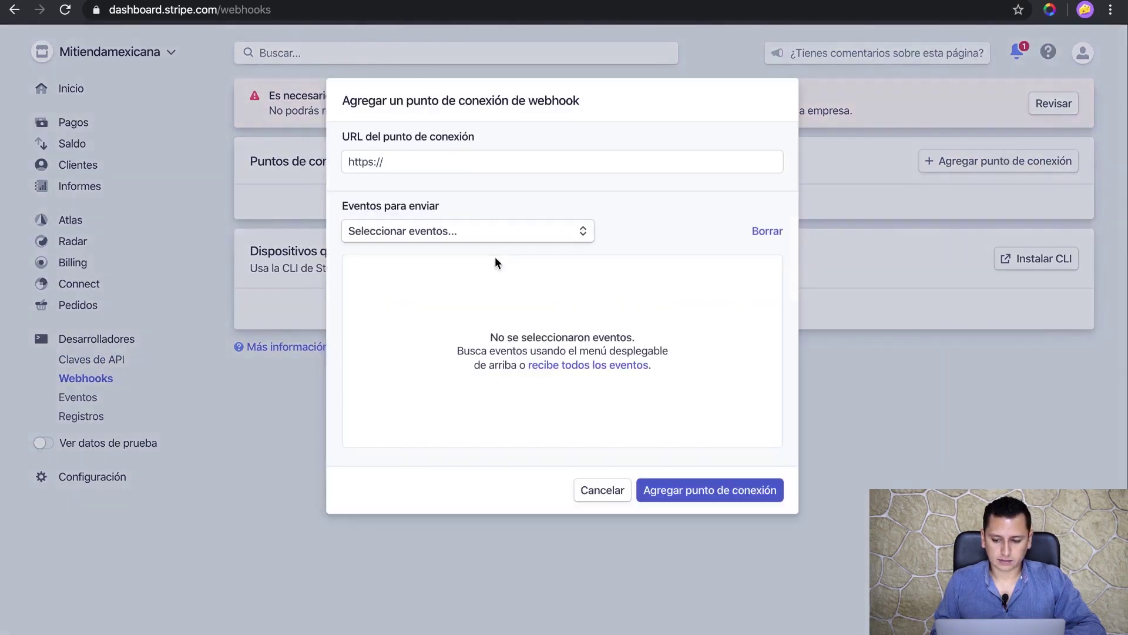
left_click(470, 231)
left_click(663, 294)
left_click(630, 365)
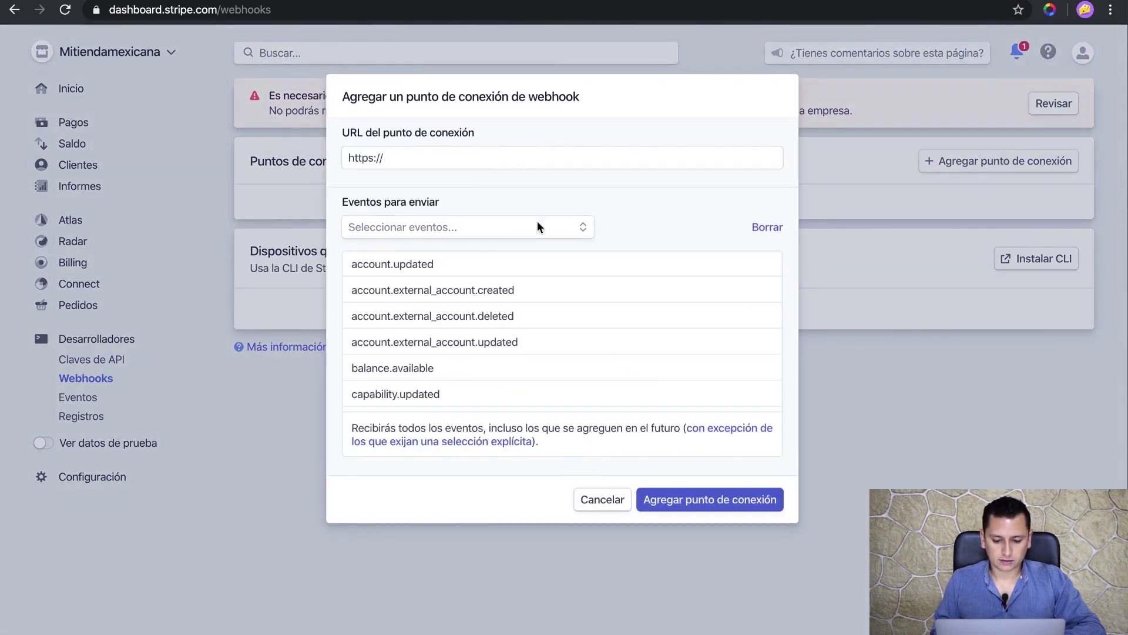
left_click(506, 157)
left_click(478, 189)
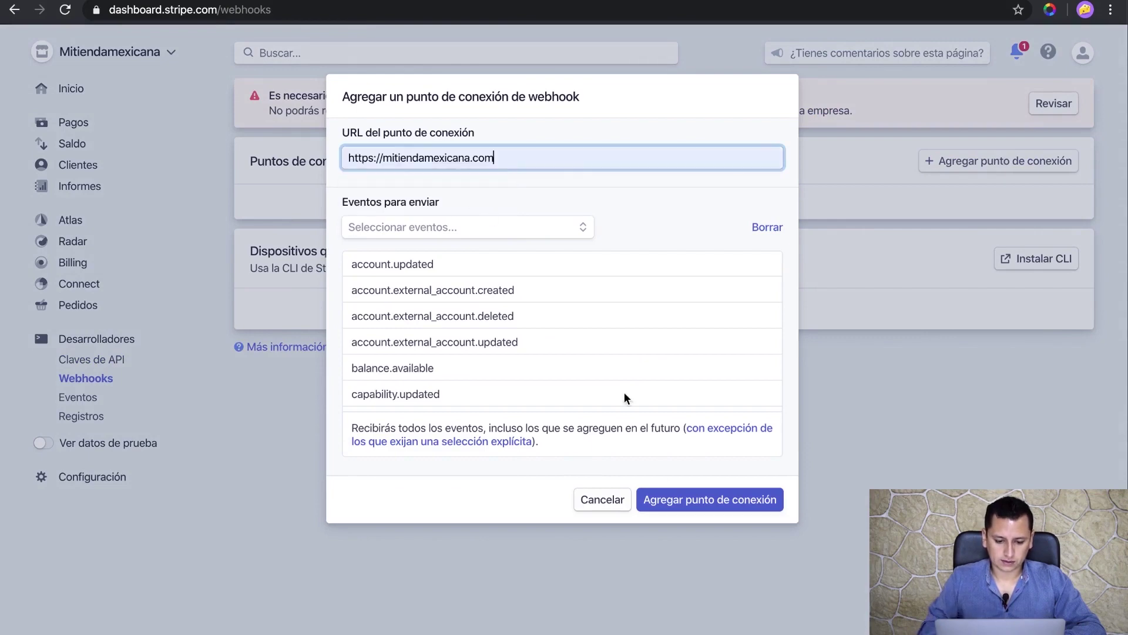
left_click(721, 499)
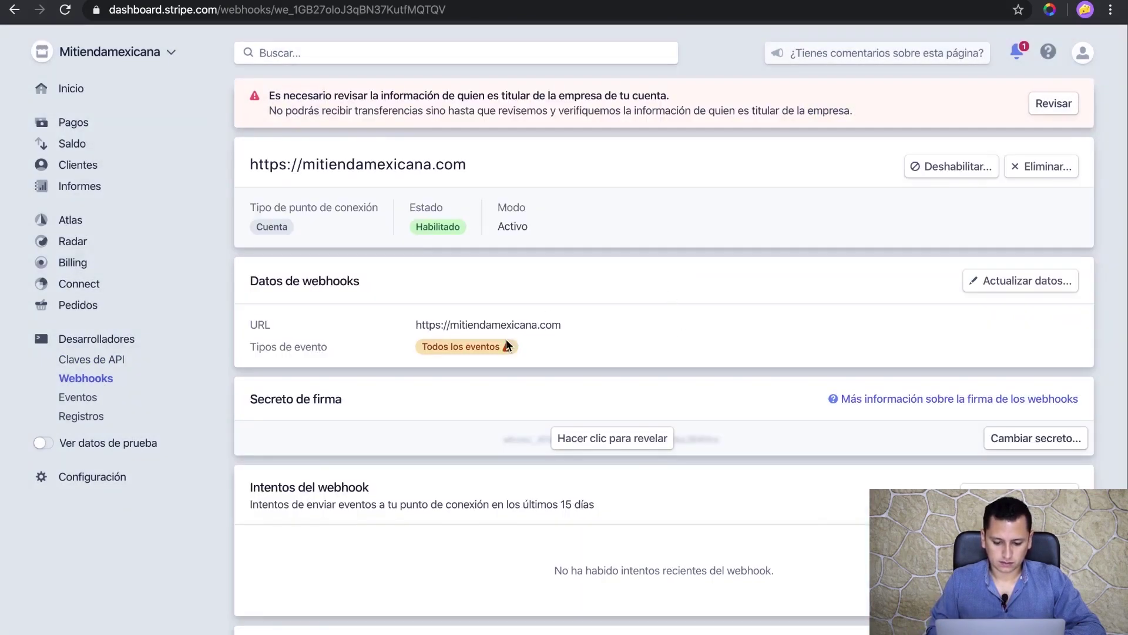
left_click(625, 446)
double_click(628, 440)
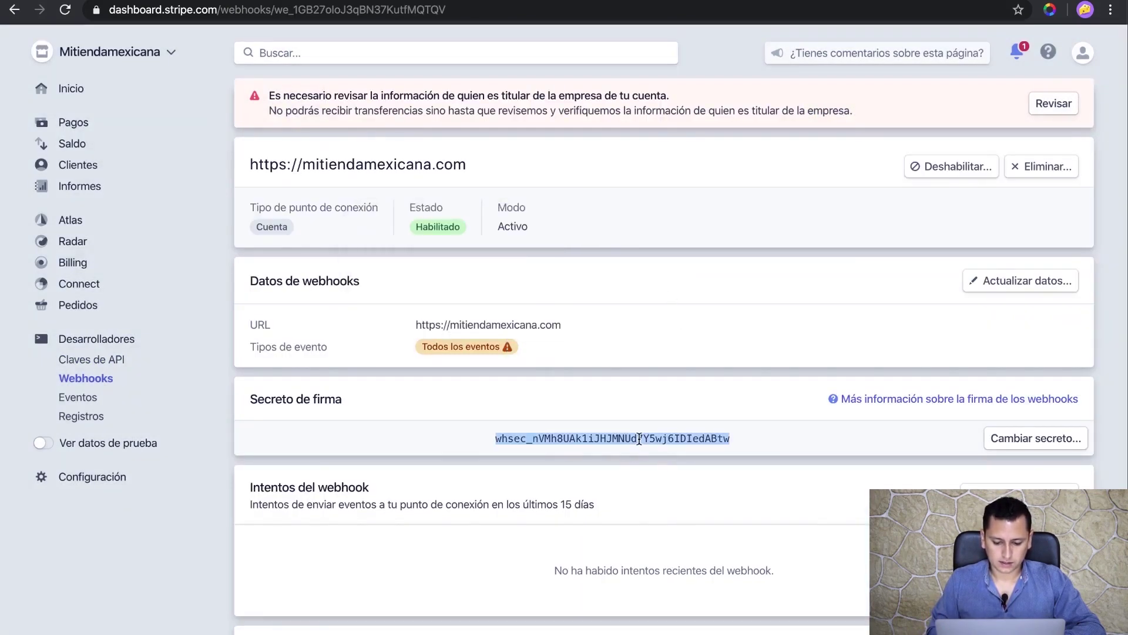
- Paste the signing secret into 'Firma secreta del webhook' and save with 'Guardar los cambios'
key("ctrl+Tab")
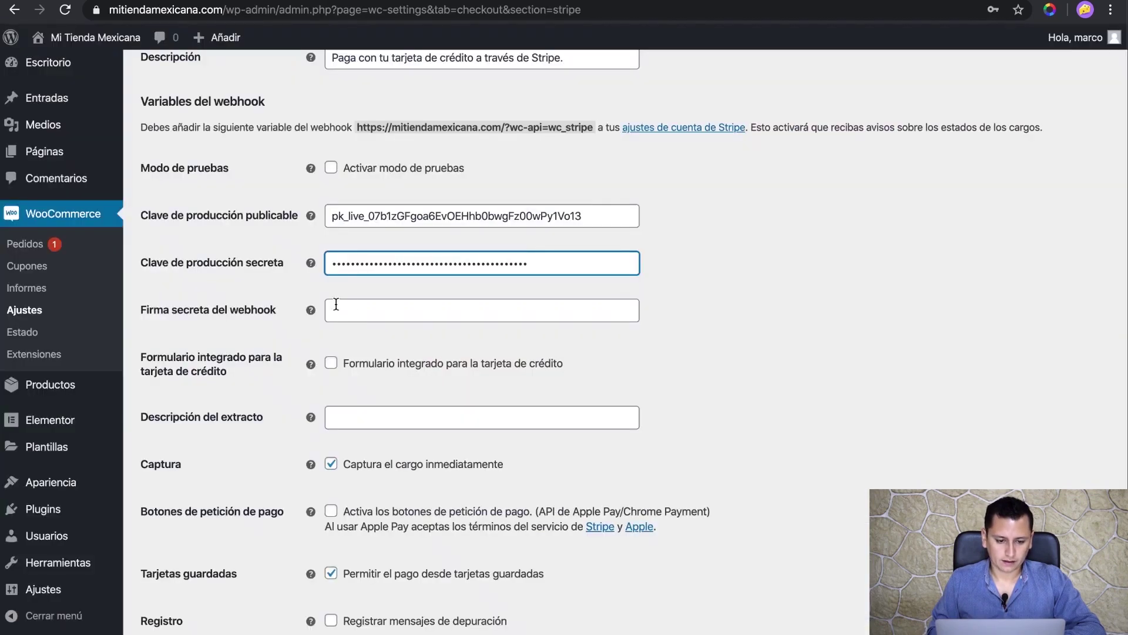
left_click(403, 307)
key("super+v")
left_click(681, 321)
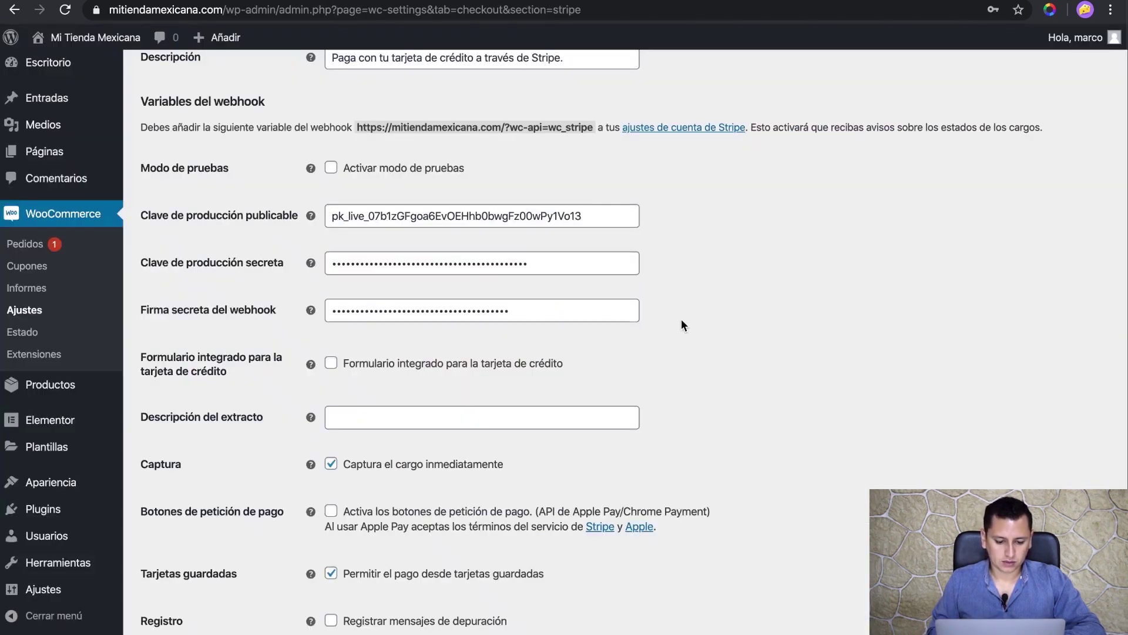
scroll(673, 340, "down", 2)
scroll(474, 410, "up", 7)
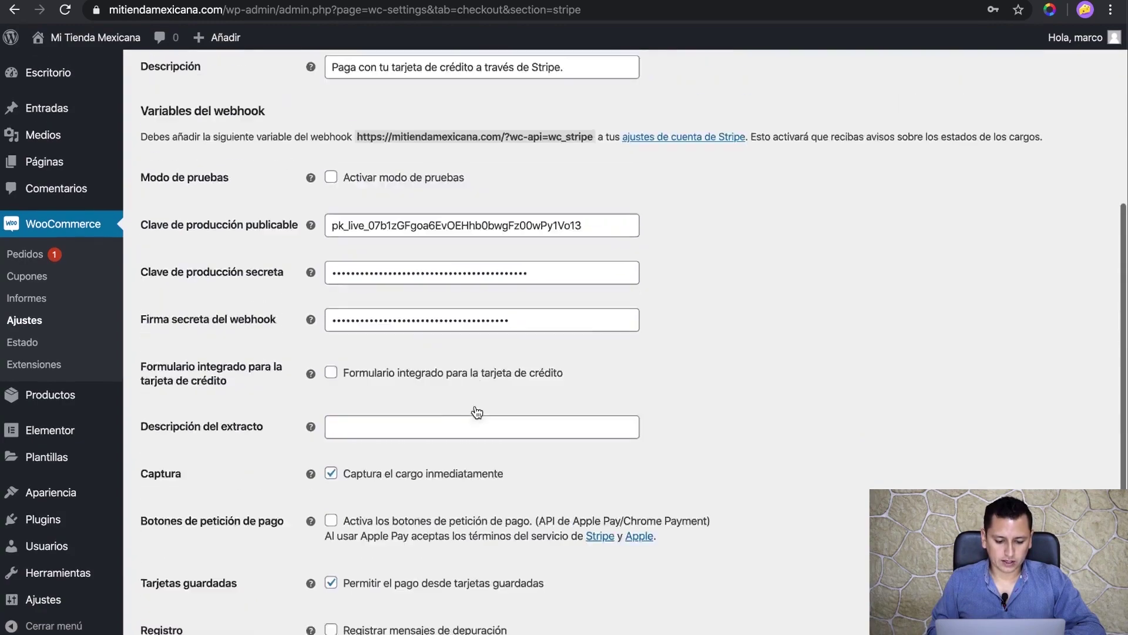
scroll(308, 486, "down", 7)
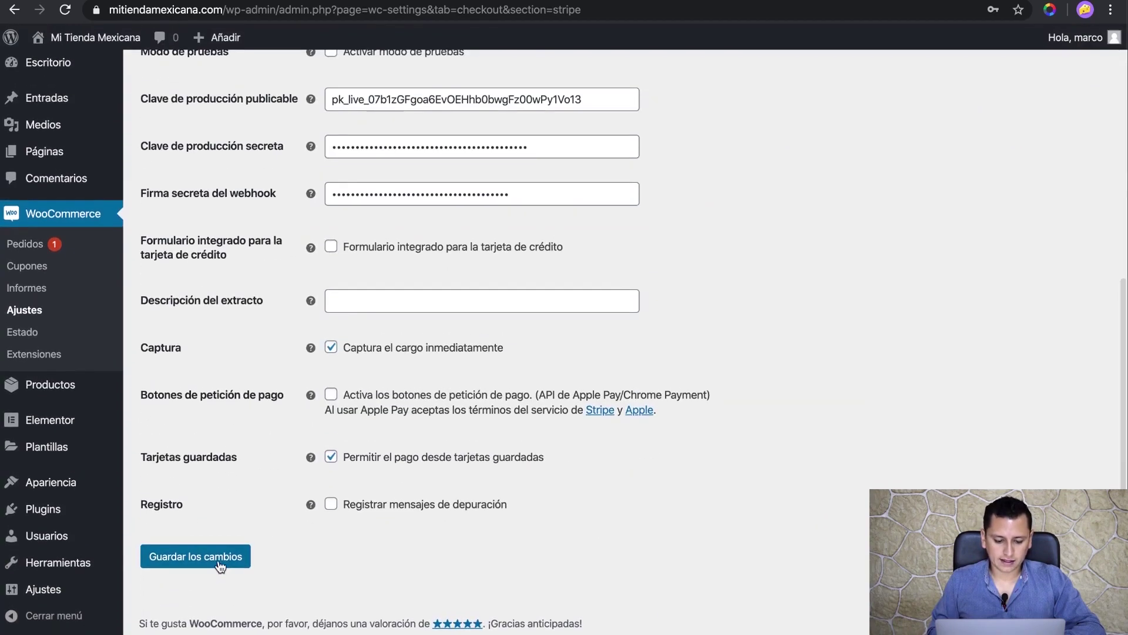
left_click(220, 556)
scroll(235, 461, "up", 7)
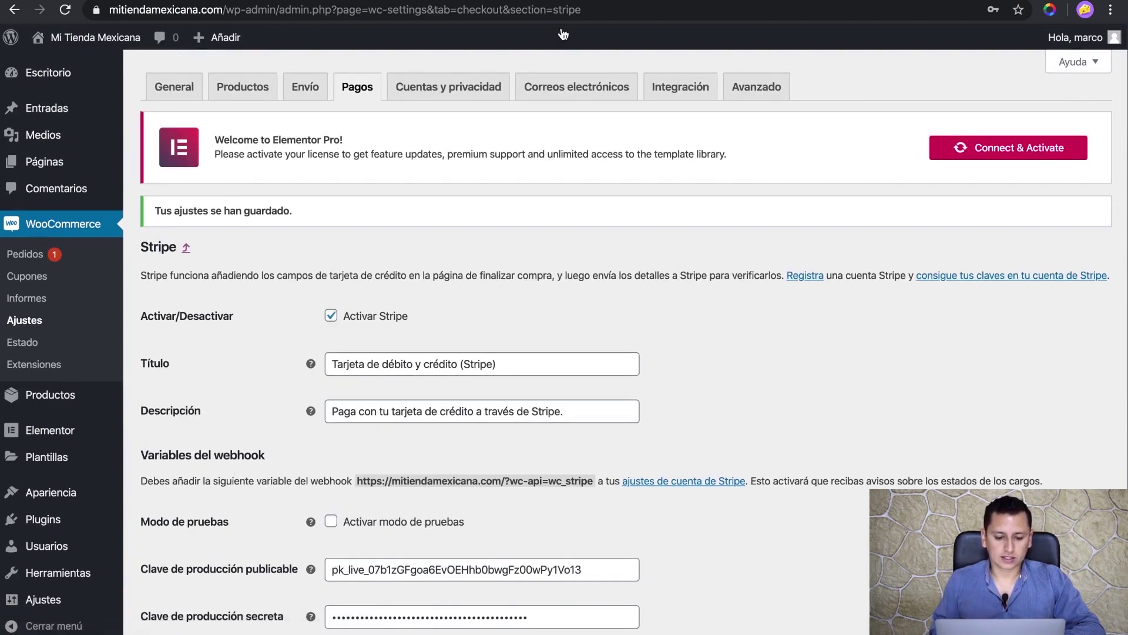
scroll(263, 299, "down", 4)
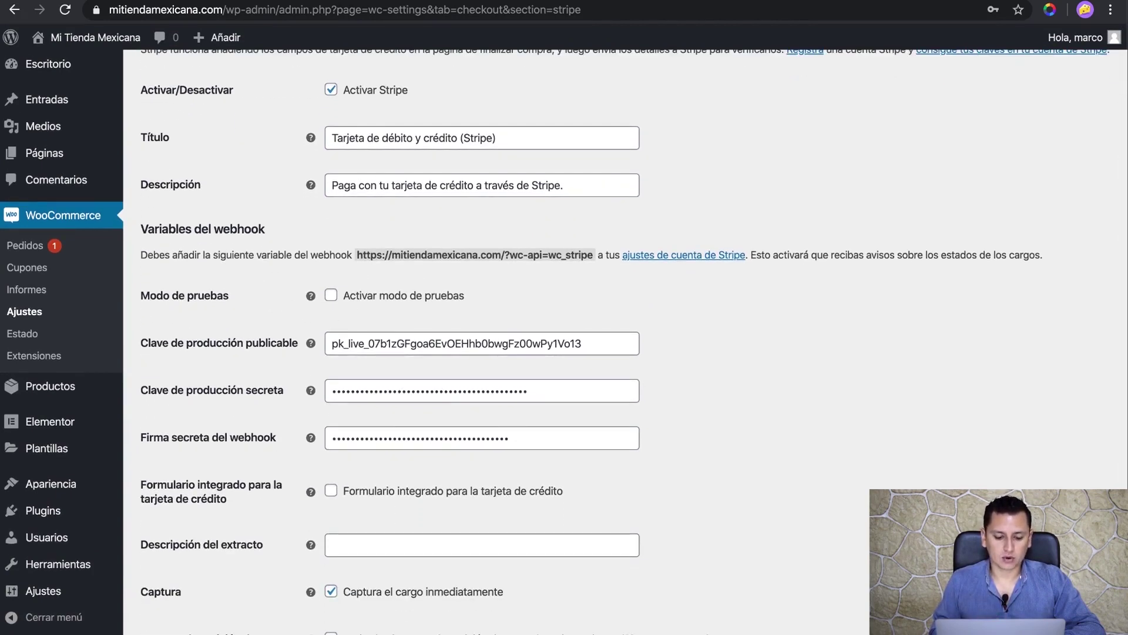
key("ctrl+Tab")
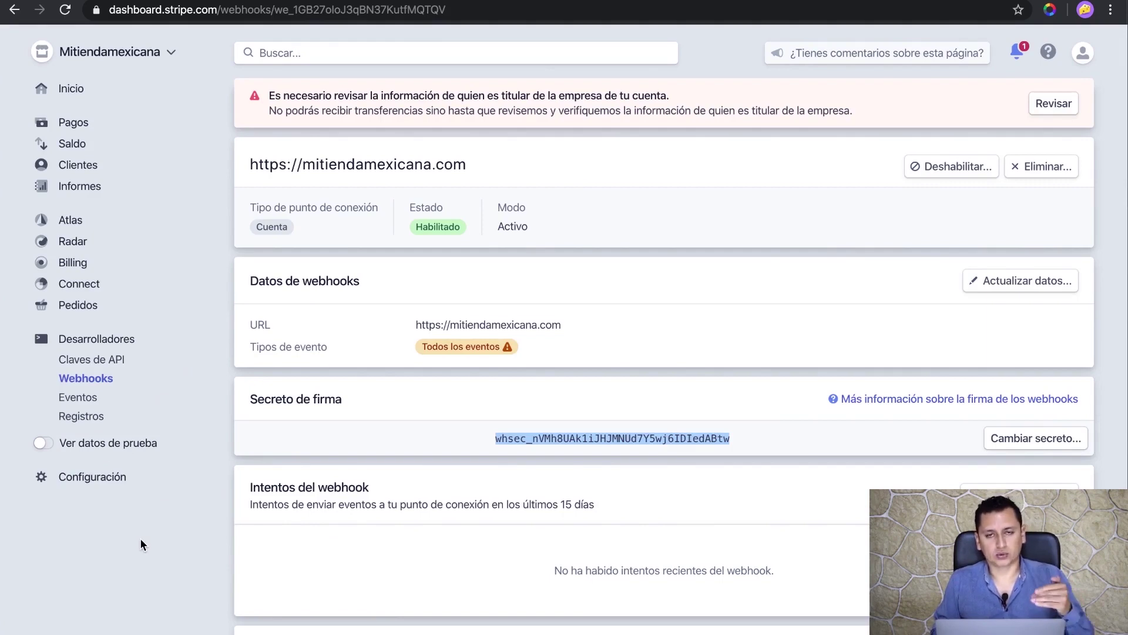
- Return to the live Stripe home dashboard and scroll to the MXN 0.00 volume and balance
left_click(75, 89)
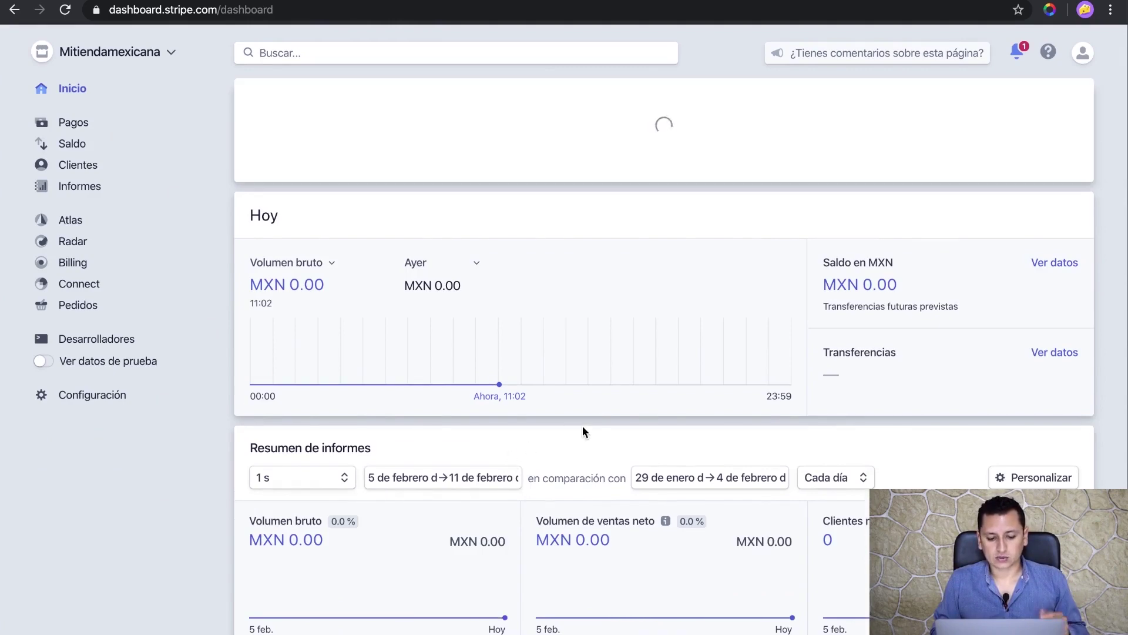
scroll(307, 323, "down", 5)
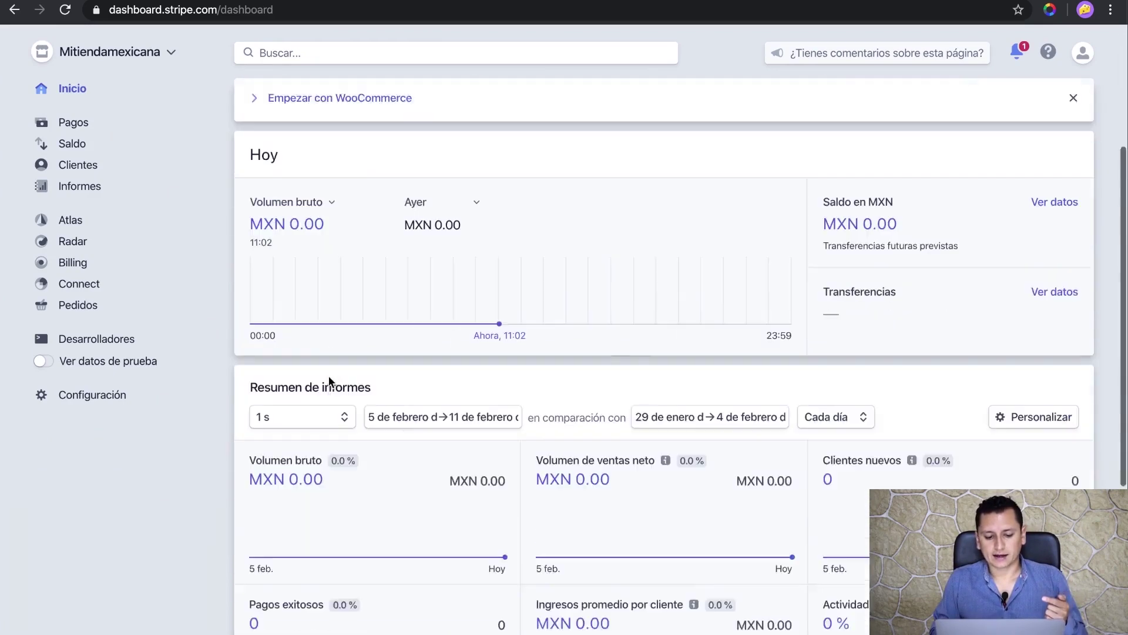